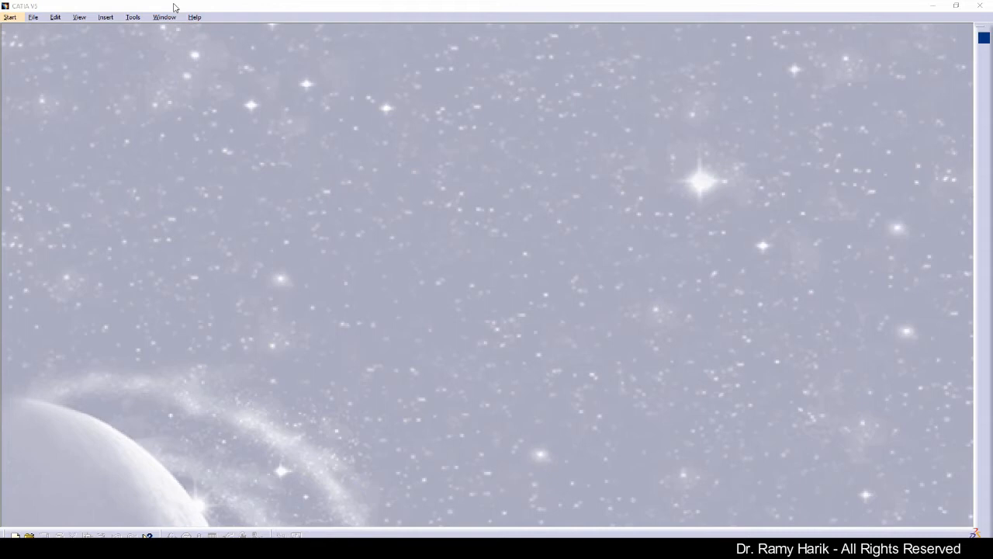
Step: Create a new Part Design part named PrtRHSliderV01
left_click(10, 17)
mouse_move(46, 38)
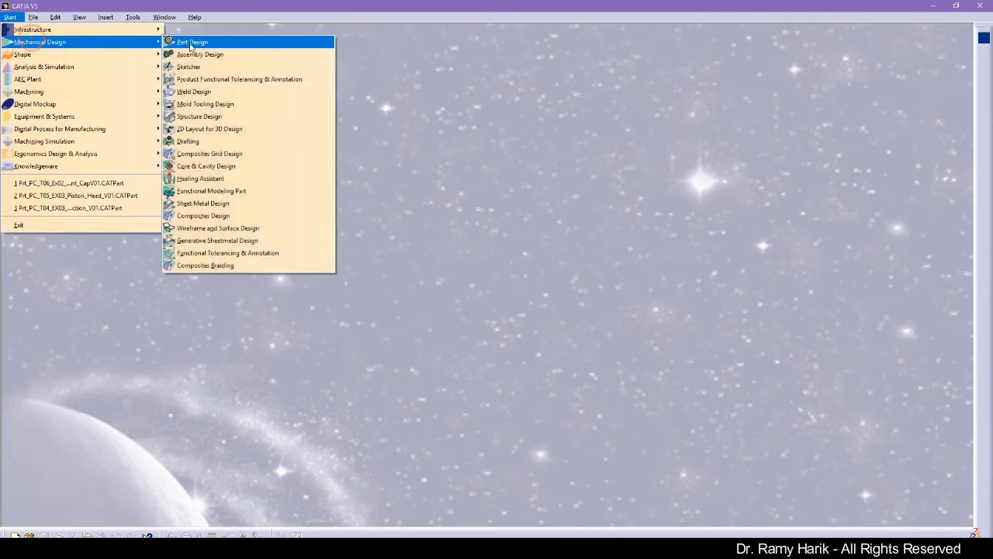
left_click(194, 42)
type("PrtRHSliderV01")
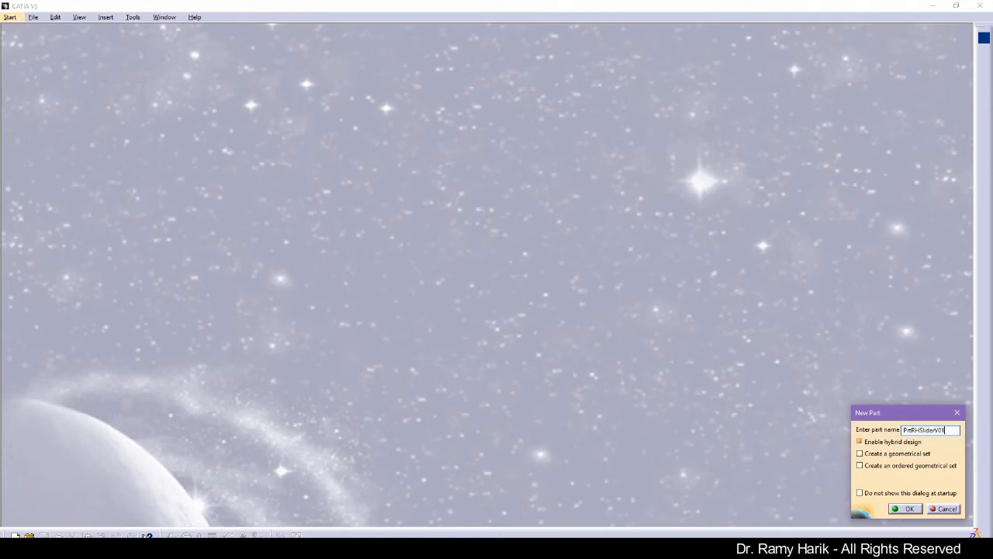
key("Return")
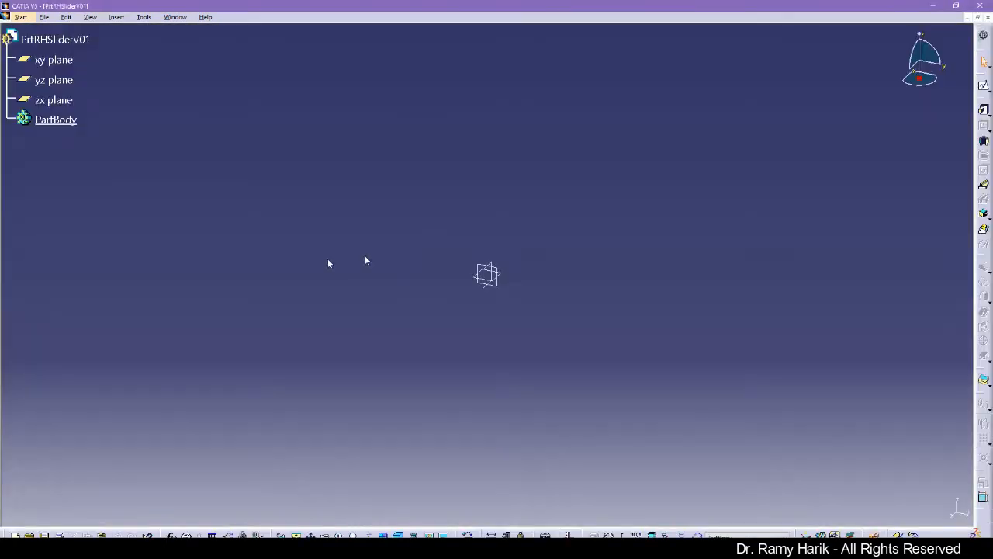
Step: Start a sketch on the xy plane and draw a circle about 15 mm in diameter centred on the origin
left_click(983, 85)
left_click(71, 61)
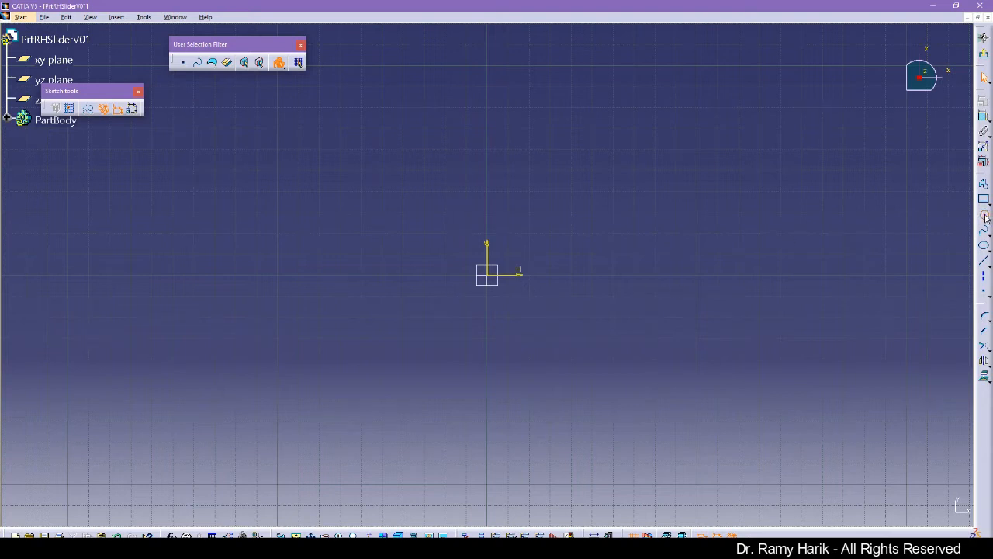
left_click(984, 216)
left_click(487, 275)
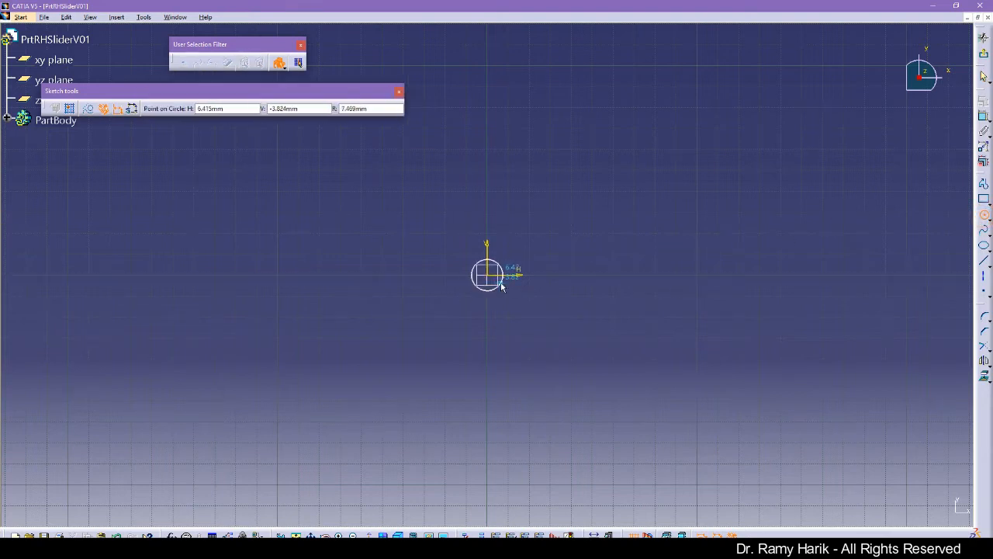
left_click(501, 286)
middle_click_drag(548, 381, 545, 354)
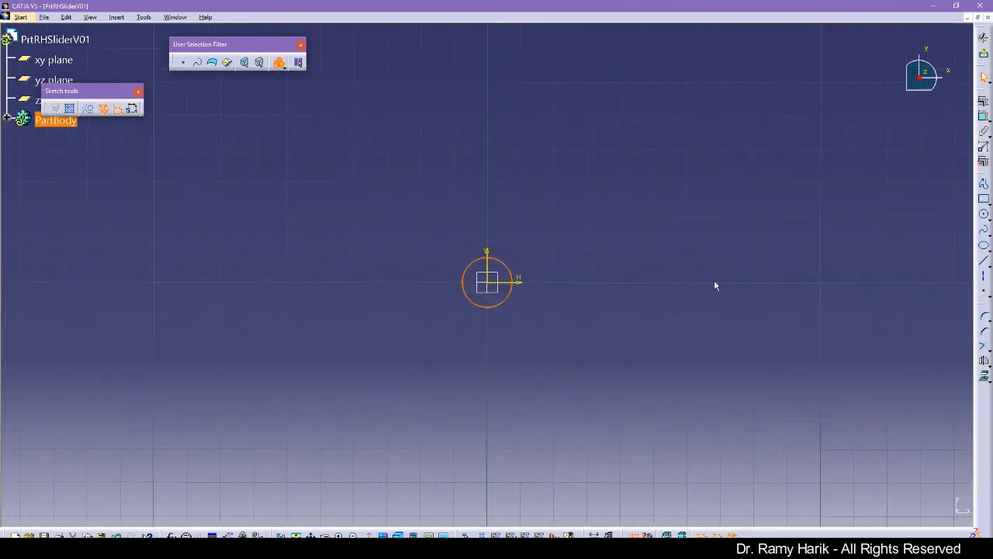
left_click(714, 277)
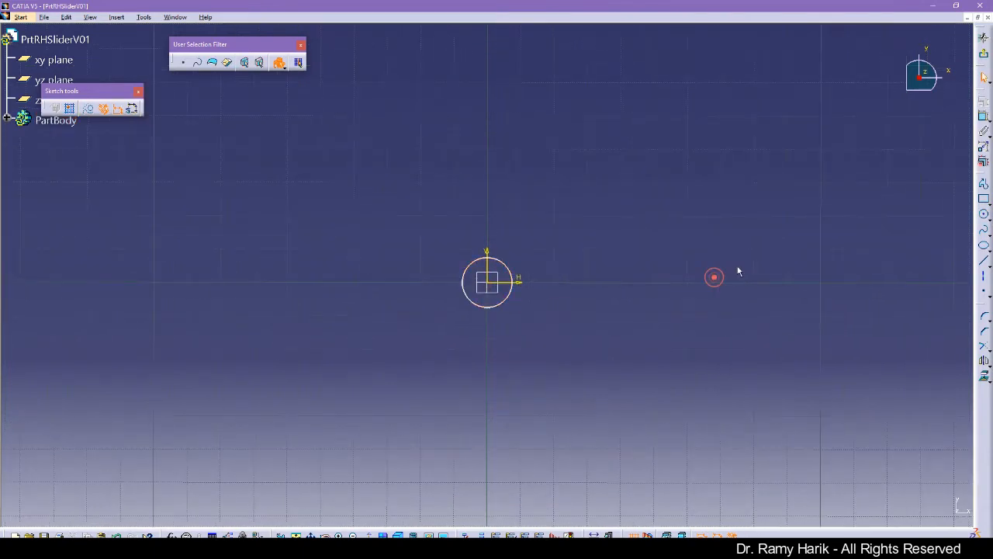
Step: Draw a rectangle about 51 mm wide and 87 mm high around the circle
left_click(984, 200)
left_click(403, 99)
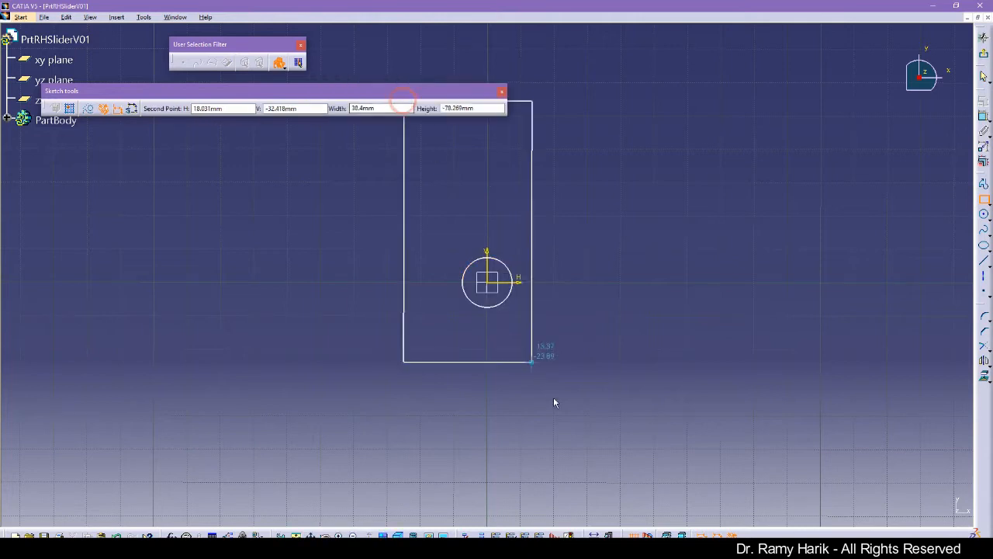
left_click(575, 390)
left_click(672, 308)
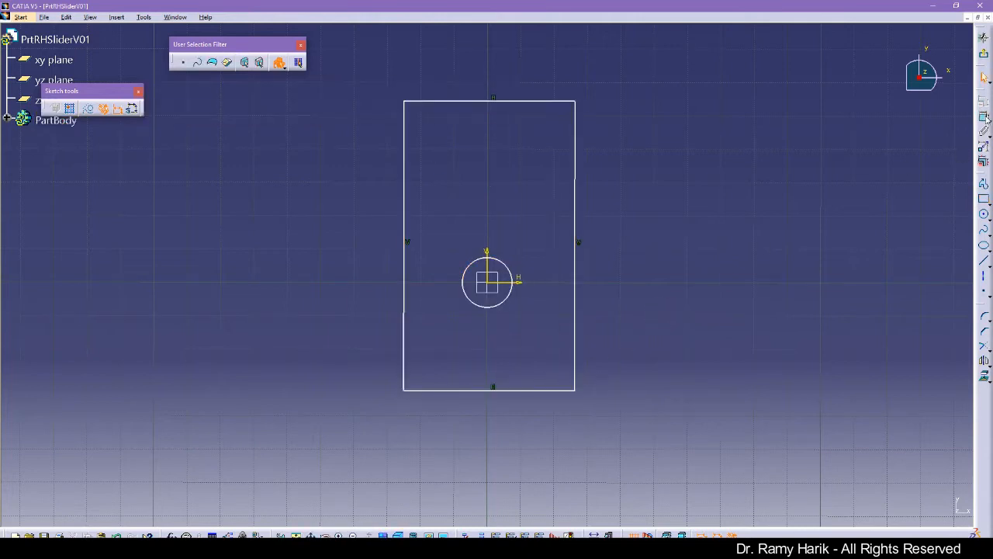
Step: Dimension the rectangle's width and height and the circle's diameter
left_click(502, 393)
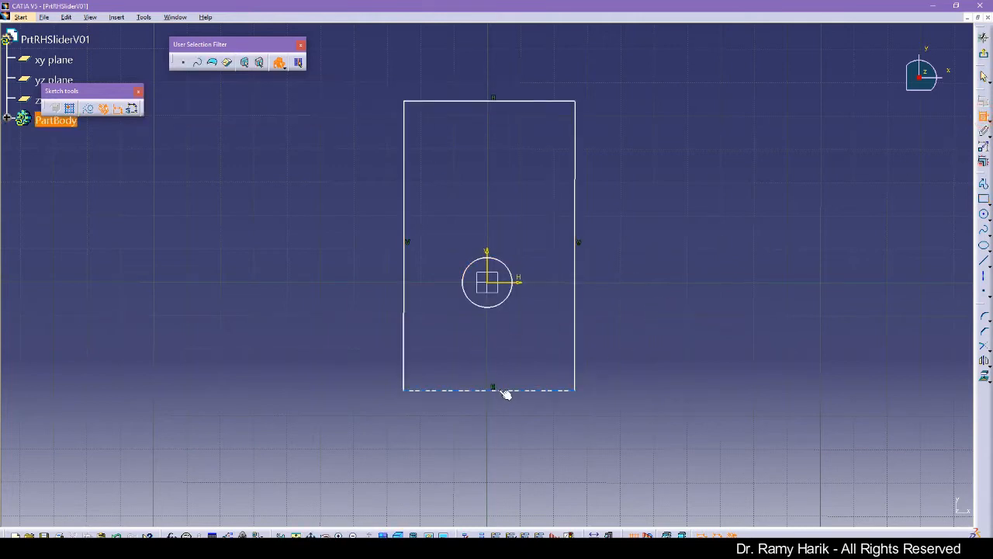
left_click(499, 433)
left_click(577, 320)
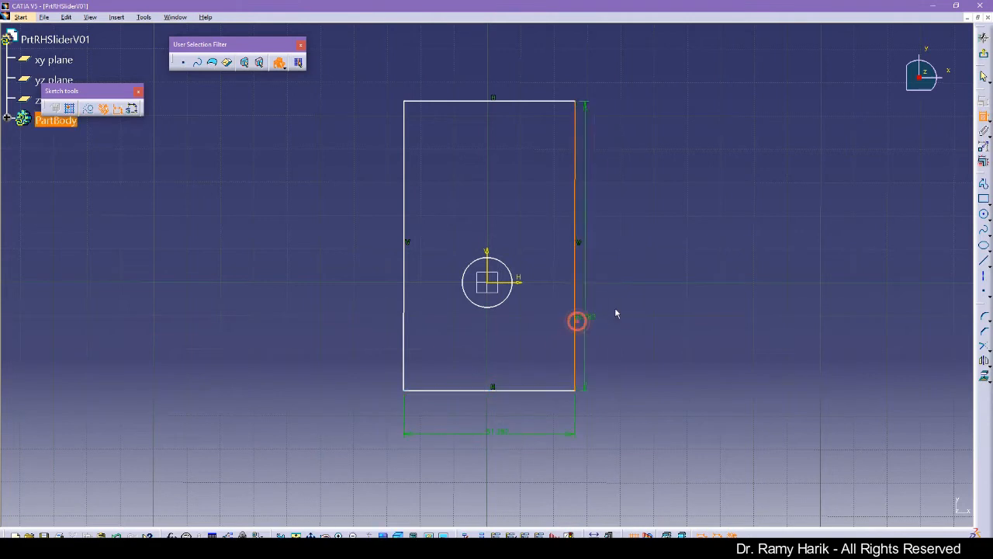
left_click(630, 303)
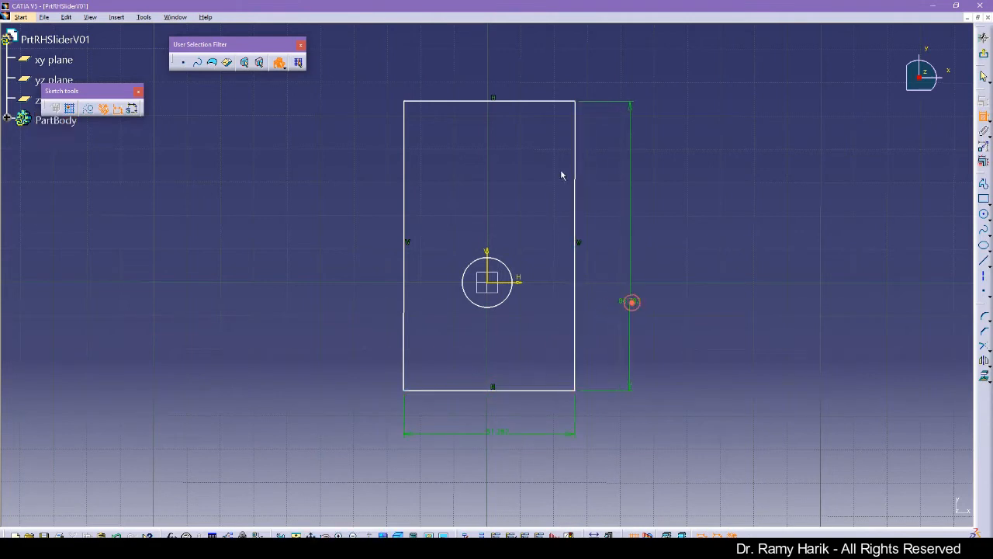
left_click(513, 276)
left_click(516, 224)
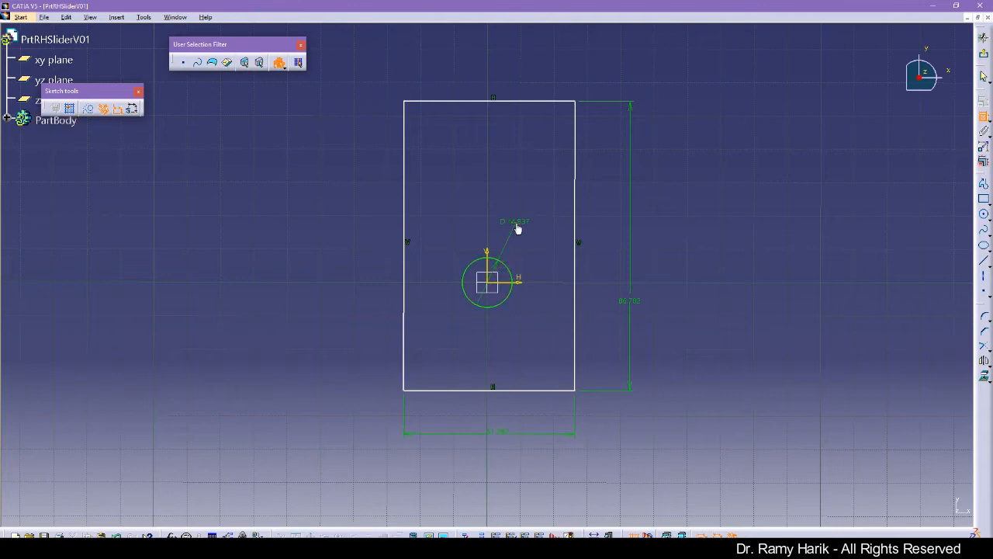
Step: Dimension the distances from the horizontal axis to the rectangle's bottom edge and from the vertical axis to its left edge
left_click(527, 283)
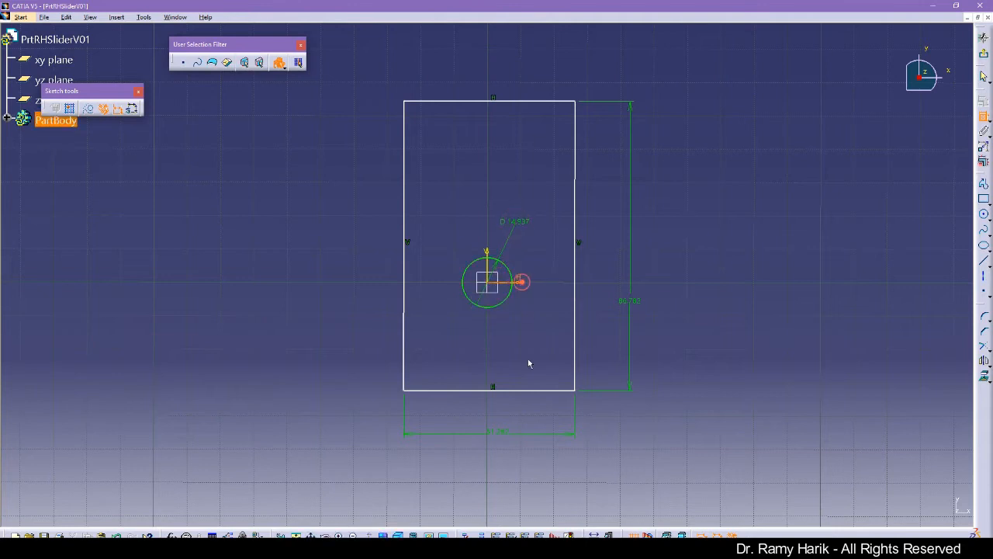
left_click(533, 390)
left_click(533, 355)
left_click(487, 256)
left_click(404, 259)
left_click(453, 218)
left_click(354, 234)
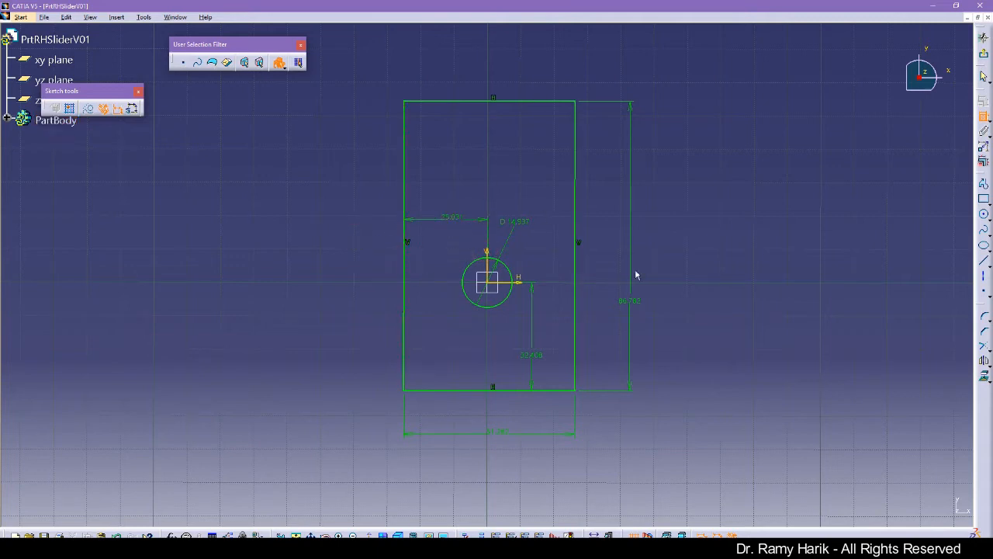
Step: Set the circle's diameter to 5 mm
double_click(520, 221)
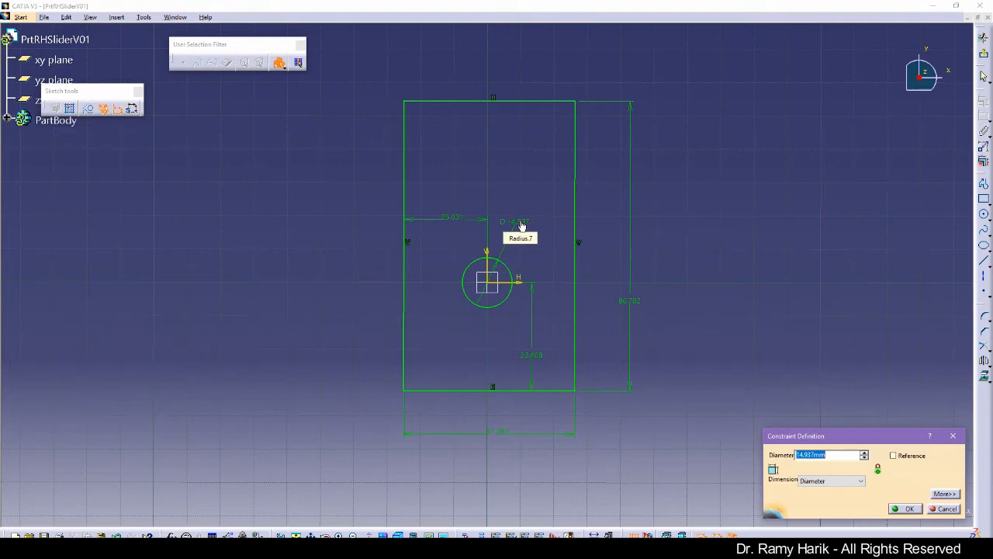
type("5")
key("Return")
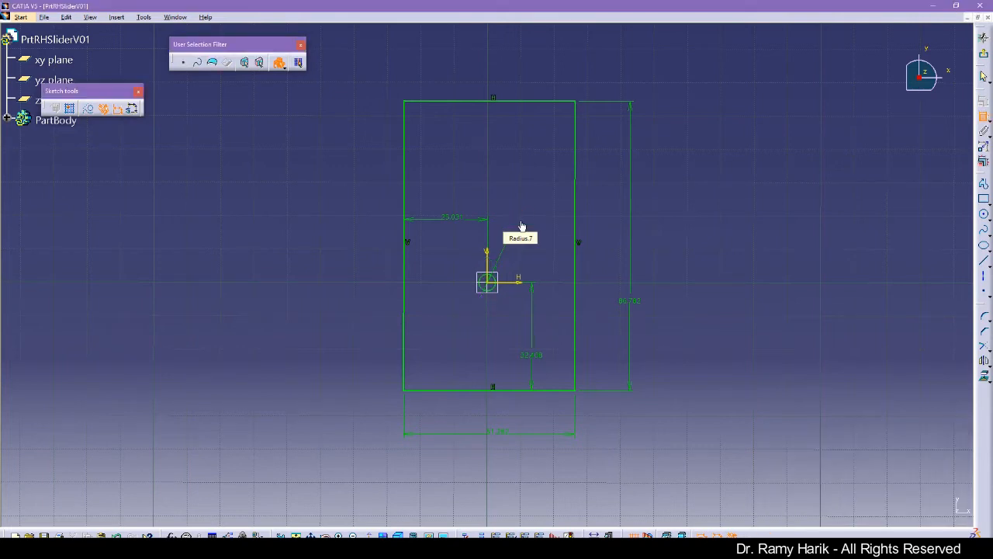
Step: Set the distances from the sketch axes to the rectangle's bottom and left edges to 5 mm each
double_click(534, 359)
type("5")
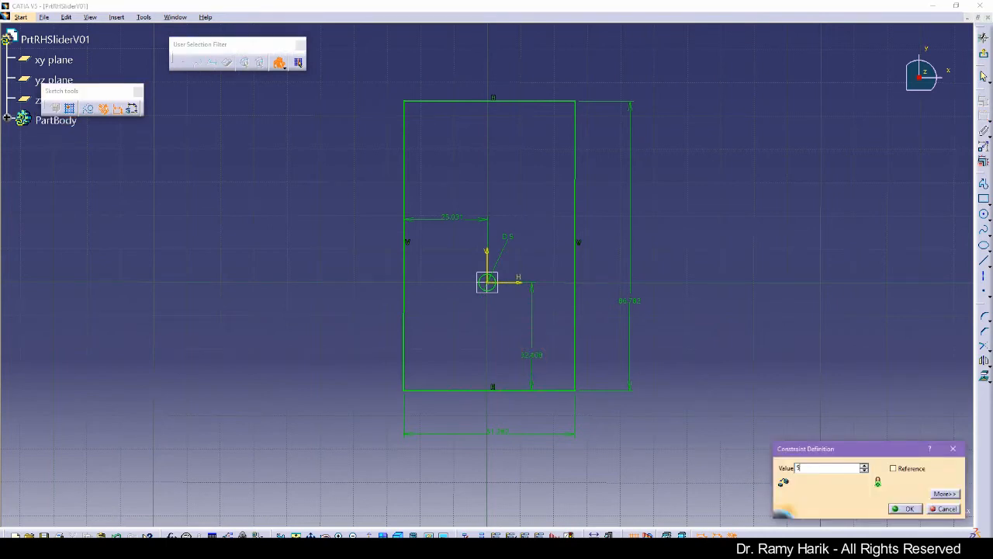
key("Return")
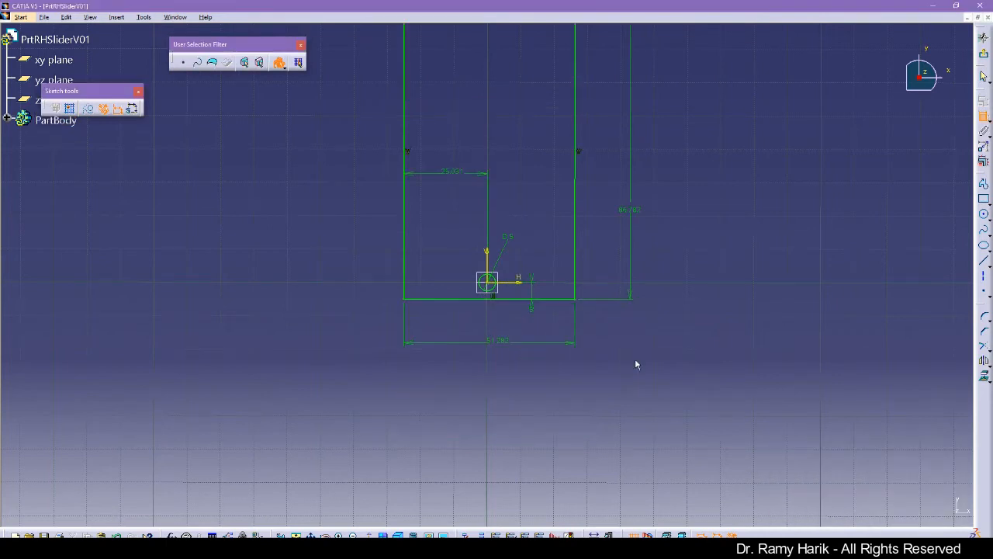
double_click(455, 172)
type("5")
key("Return")
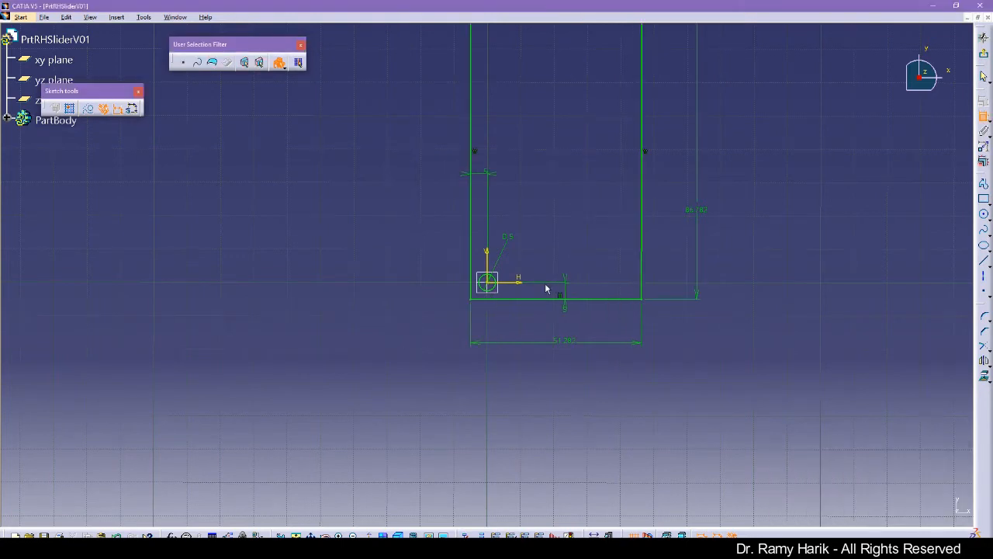
Step: Set the rectangle's width to 10 mm and its height to 20 mm
double_click(562, 341)
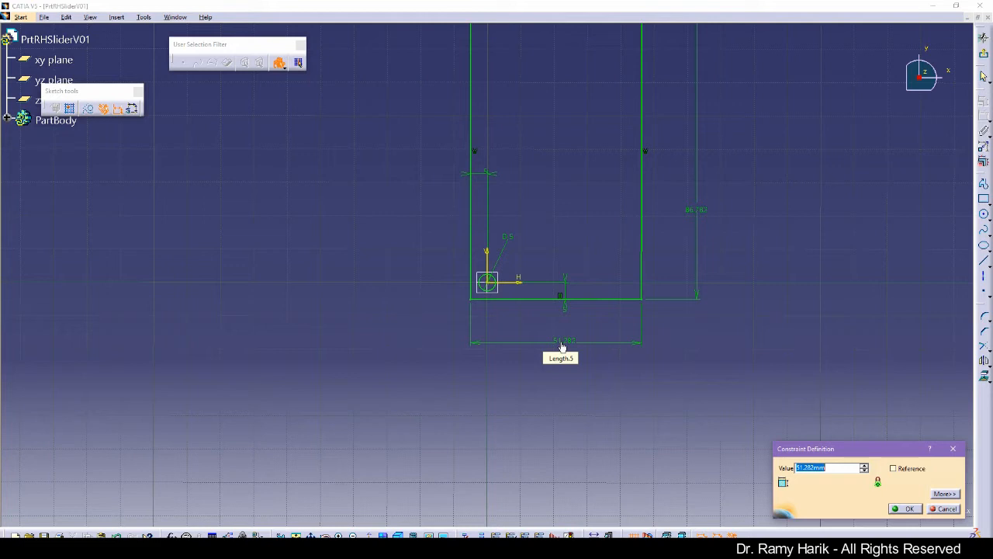
type("10")
key("Return")
double_click(562, 211)
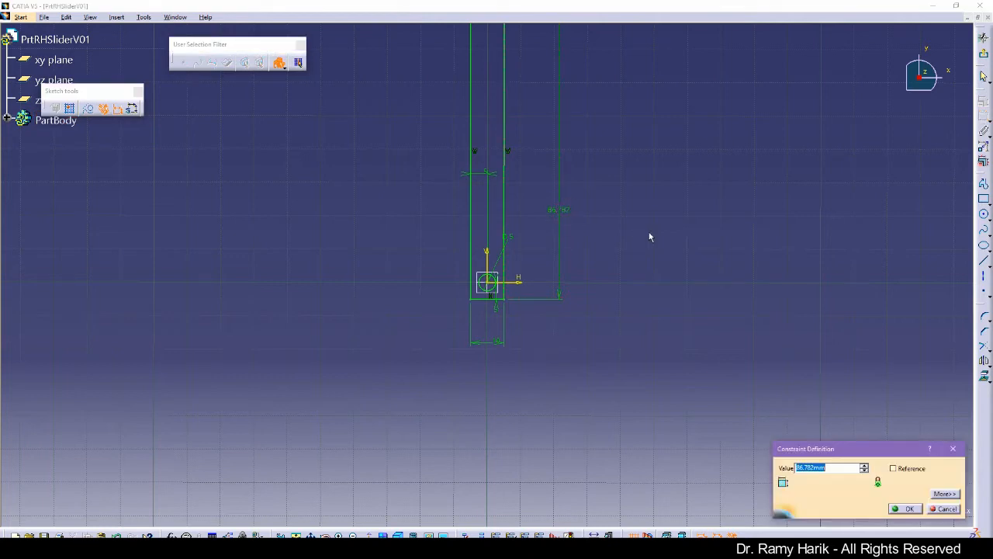
type("20")
key("Return")
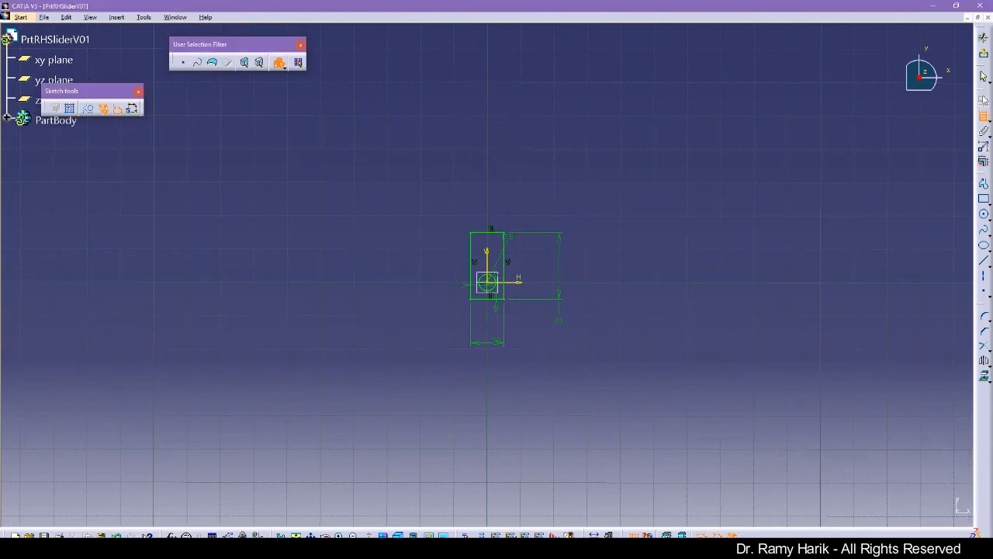
Step: Exit the sketch and pad the profile by 10 mm into a solid block with a through hole
left_click(296, 536)
mouse_move(536, 398)
middle_mouse_down()
mouse_move(530, 350)
mouse_move(556, 336)
middle_mouse_up()
left_click(984, 53)
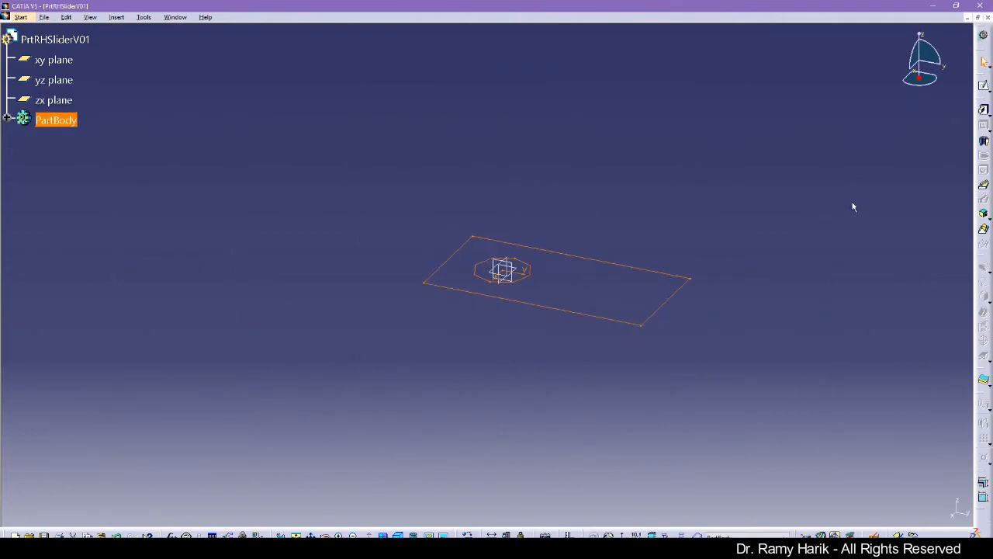
left_click(984, 109)
type("10")
key("Return")
left_click(484, 382)
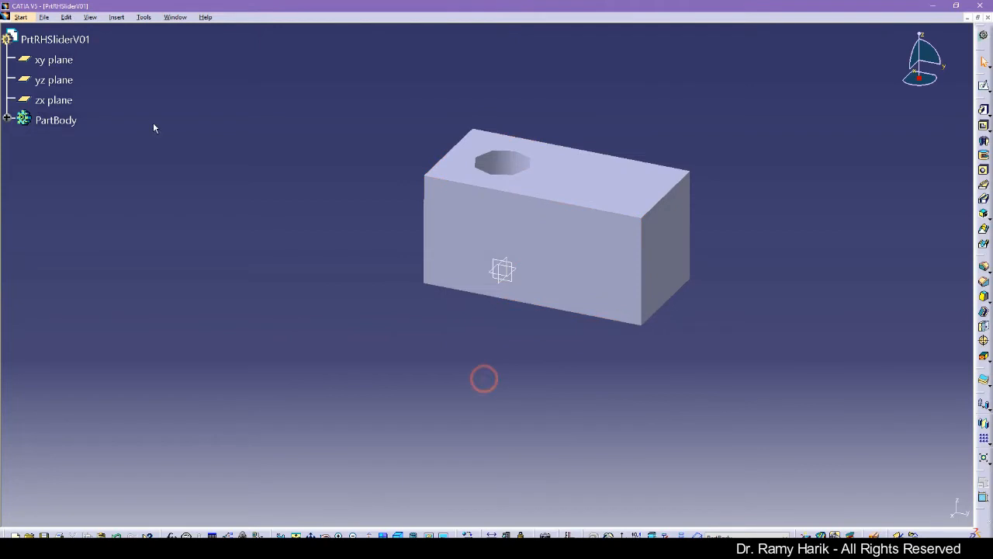
Step: Start saving the part under a new location and create and open a Desktop folder named T07Tutorial
left_click(44, 17)
left_click(87, 83)
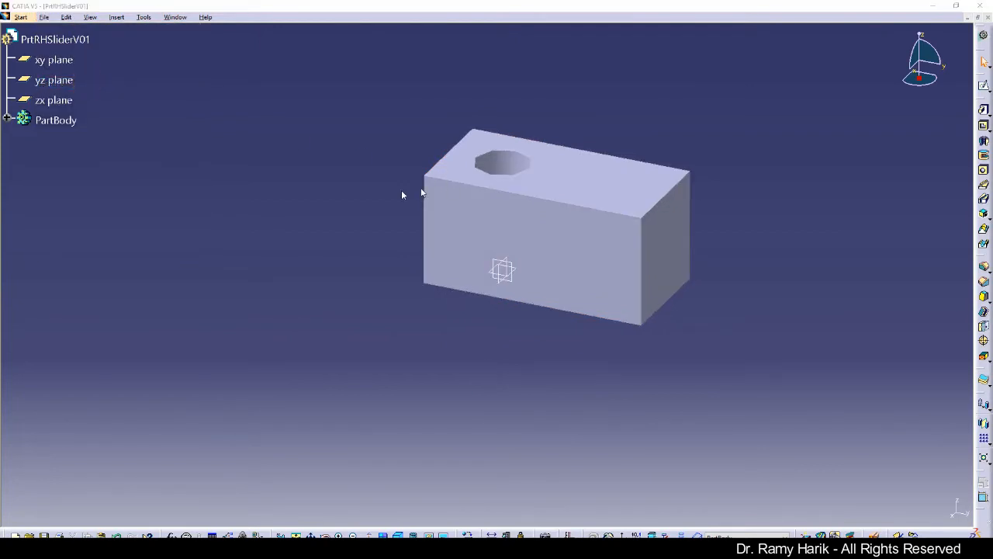
right_click(624, 217)
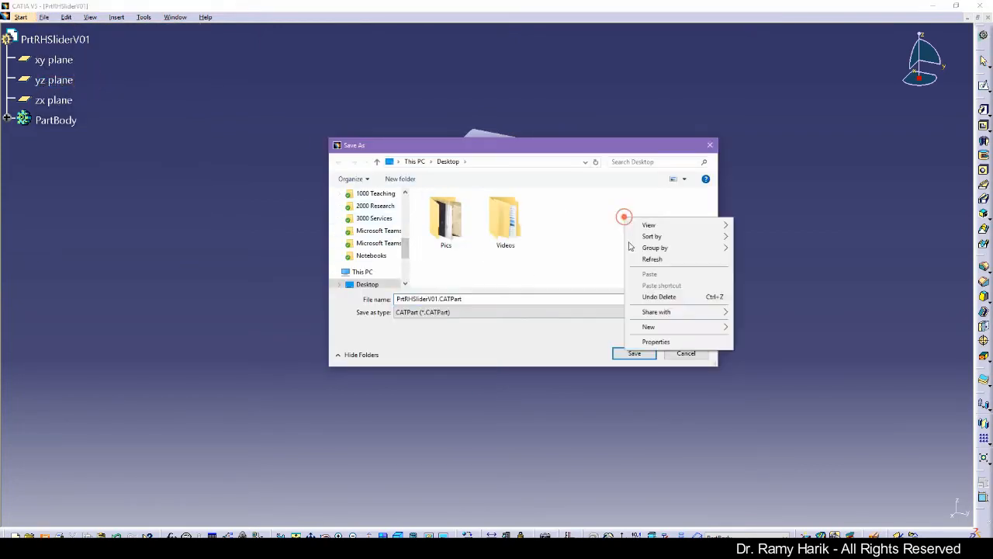
mouse_move(676, 327)
left_click(758, 329)
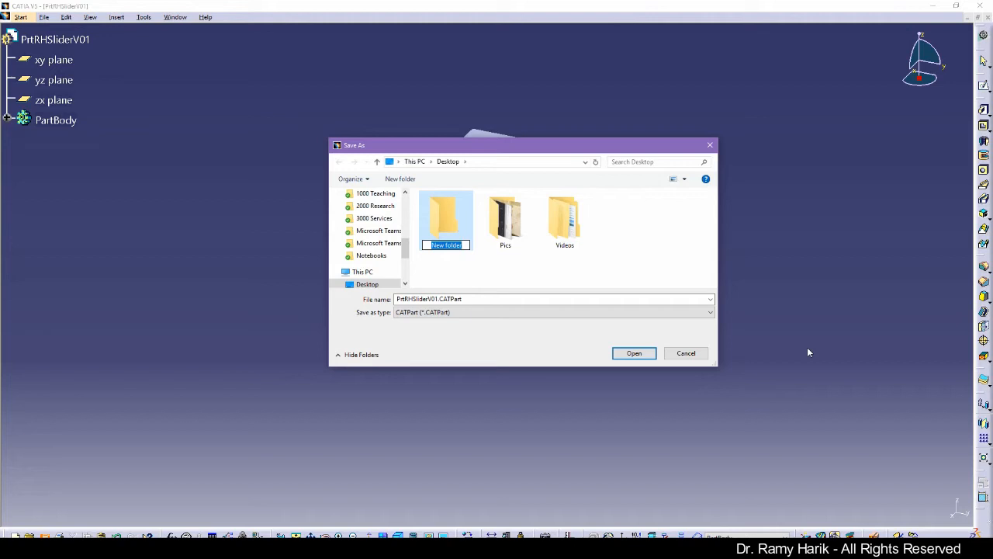
type("T07Tutorial")
key("Return")
key("Return")
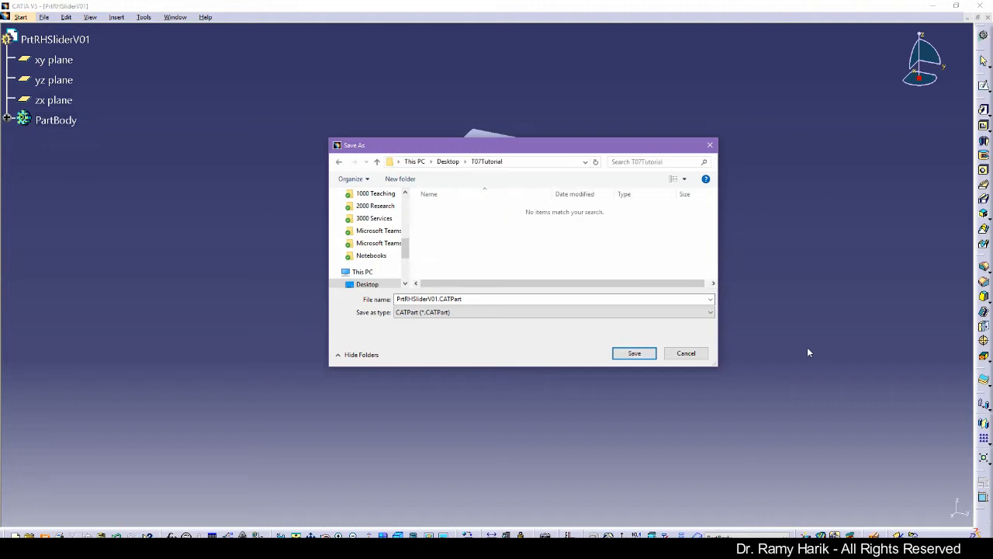
Step: Create a subfolder named Parts inside T07Tutorial
right_click(455, 228)
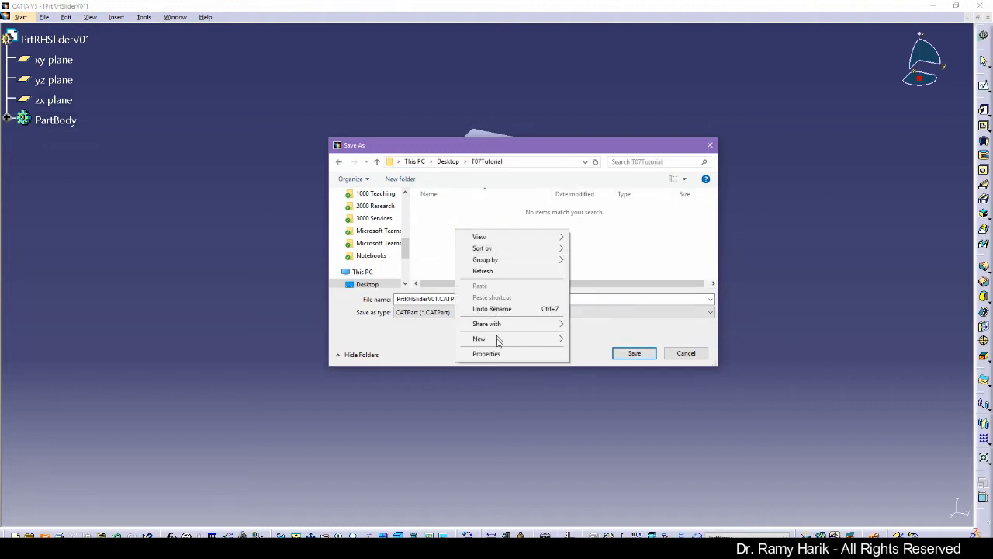
left_click(497, 338)
left_click(593, 340)
type("Parts")
key("Return")
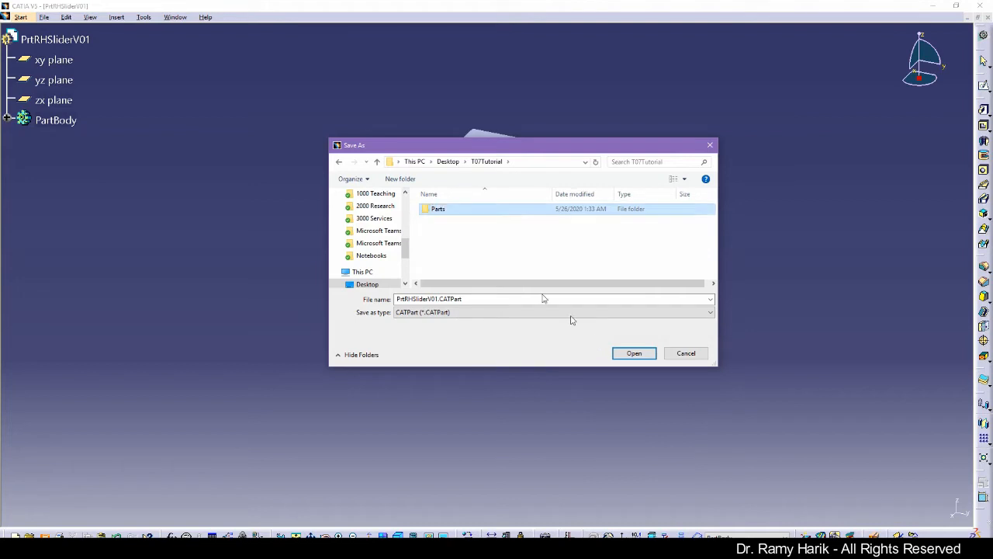
Step: Create a subfolder named Product inside T07Tutorial
right_click(452, 226)
mouse_move(498, 335)
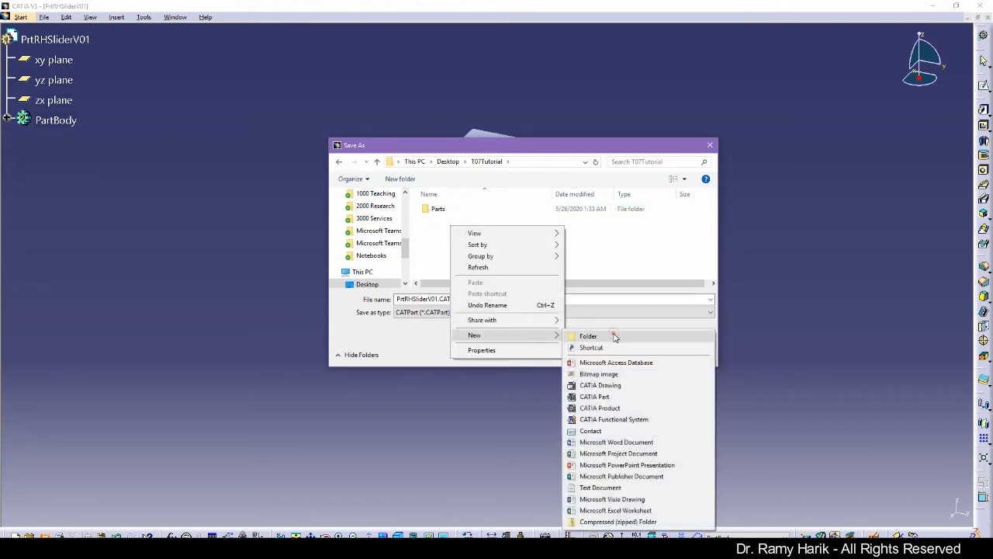
left_click(616, 336)
type("Product")
key("Return")
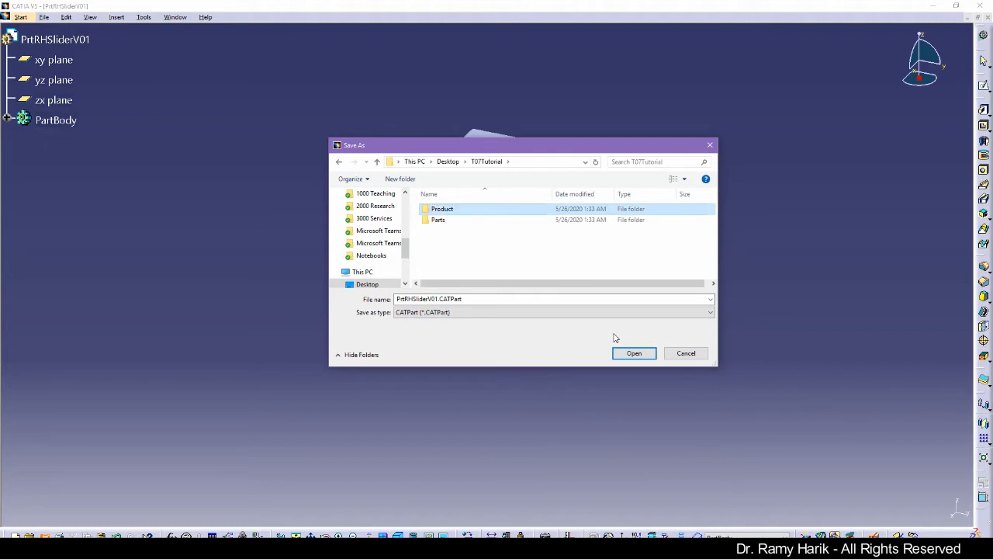
left_click(460, 253)
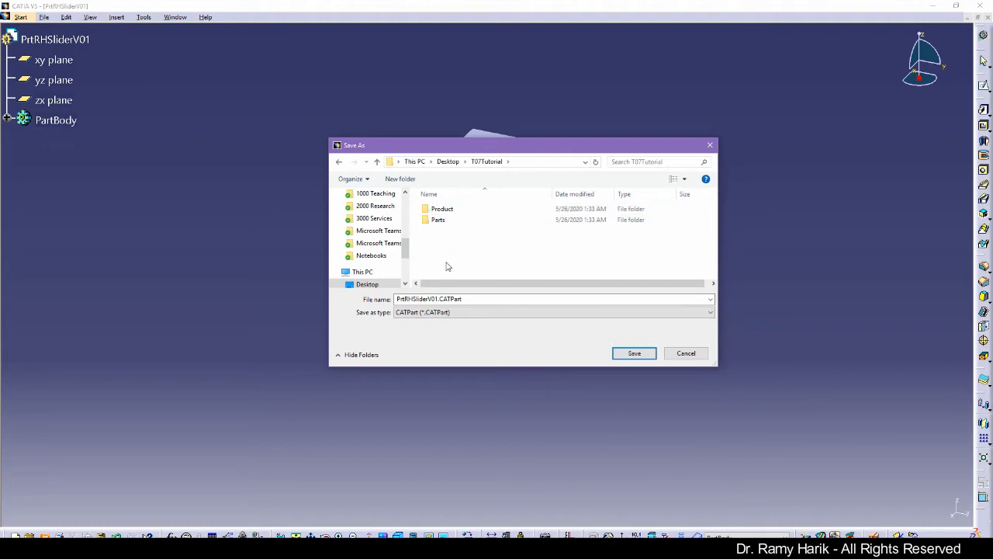
Step: Create a subfolder named Process inside T07Tutorial
right_click(435, 237)
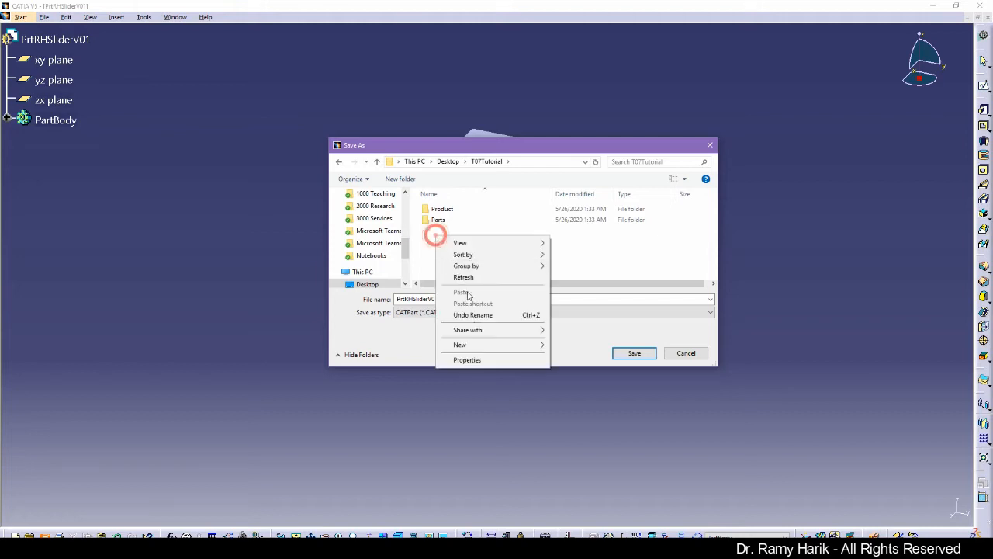
left_click(479, 344)
left_click(574, 346)
type("Process")
key("Return")
left_click(446, 260)
Step: Create a subfolder named Drafts inside T07Tutorial
right_click(448, 263)
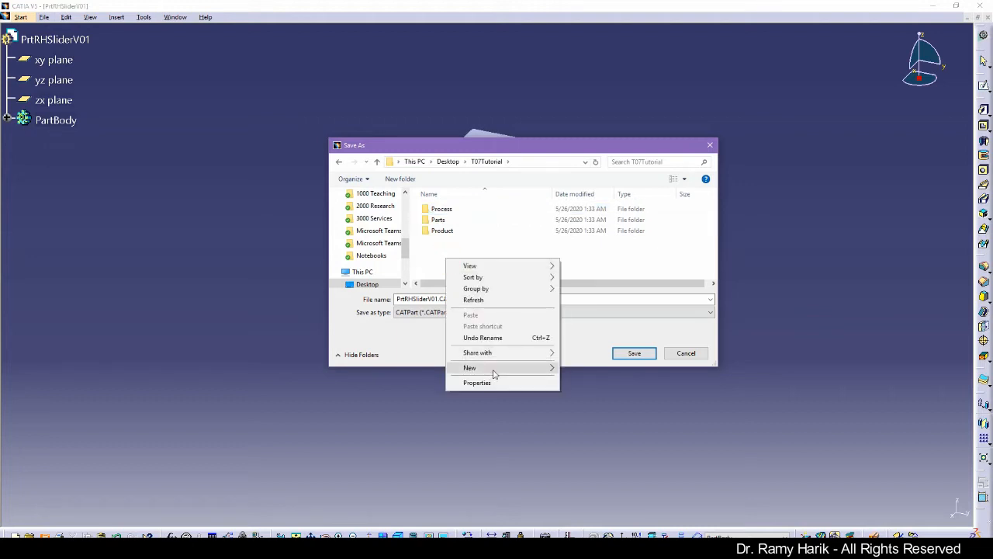
left_click(492, 367)
left_click(609, 181)
type("Drafts")
key("Return")
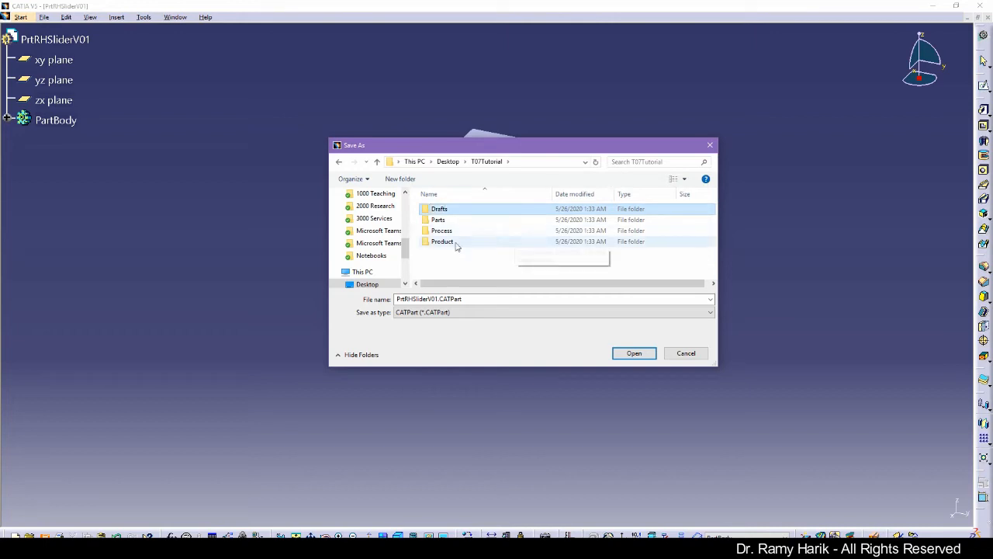
Step: Save the part as PrtRHSliderV01.CATPart in the Parts folder and close its document
double_click(438, 220)
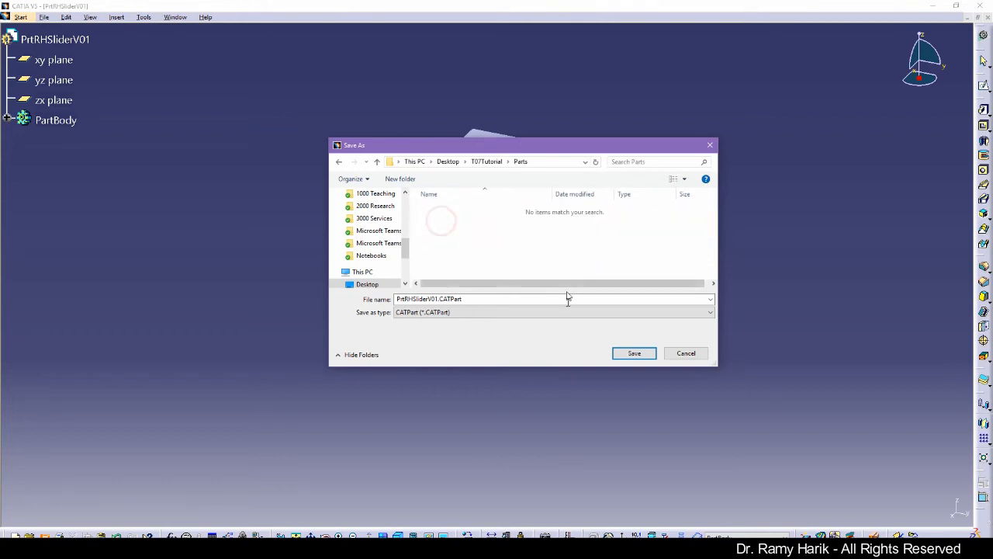
left_click(635, 354)
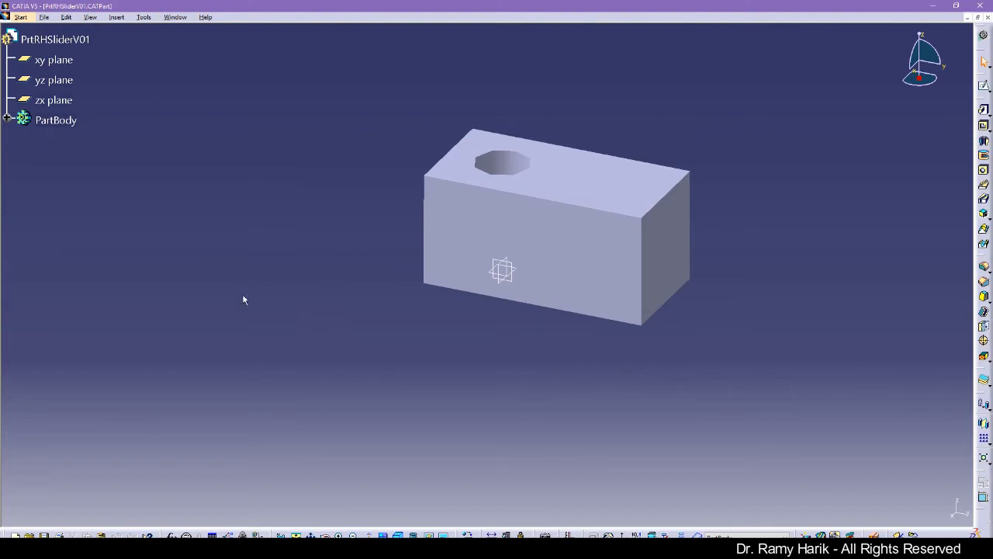
left_click(988, 17)
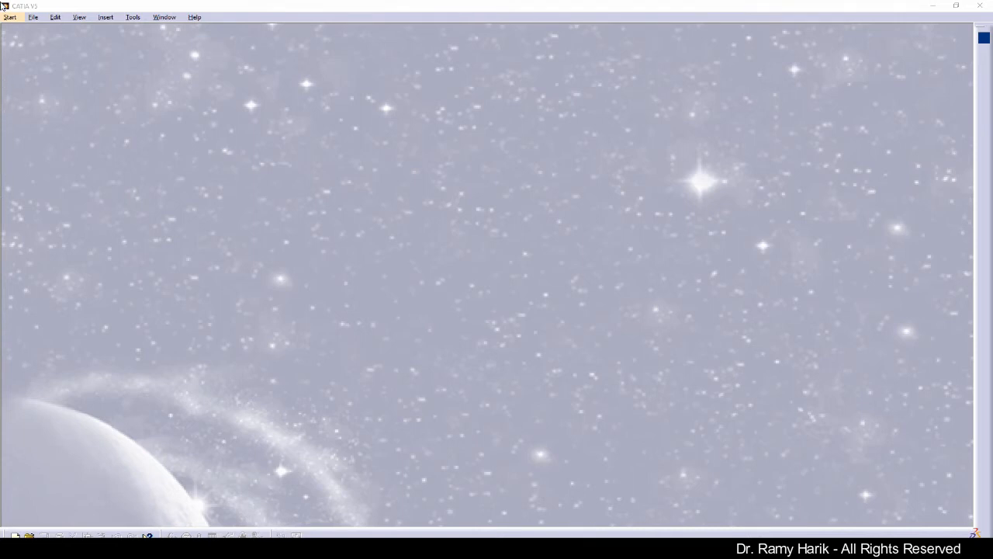
Step: Switch to the tutorial PDF in the browser and examine the Link 1 drawing's dimensions and thickness
left_click_drag(90, 66, 416, 80)
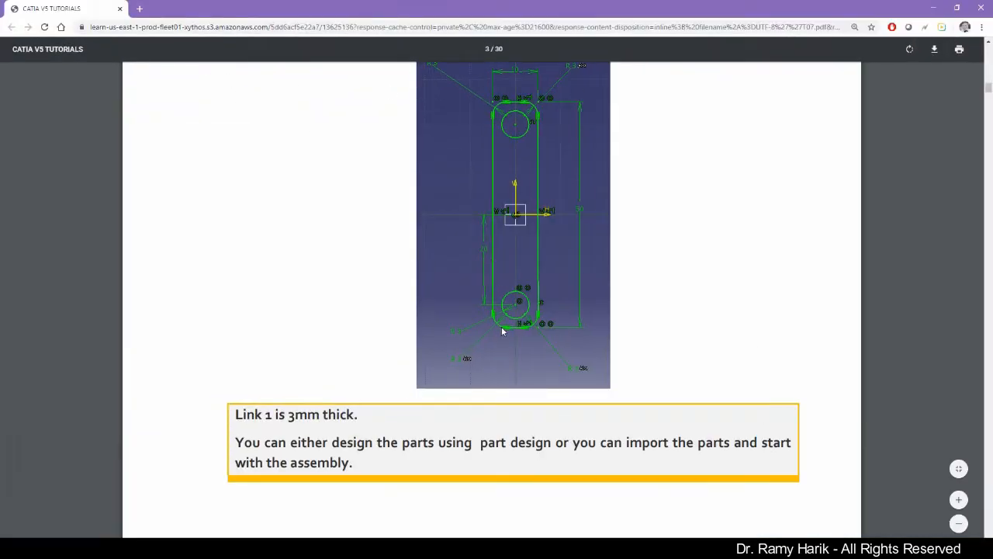
scroll(502, 331, "up", 1)
scroll(502, 331, "up", 2)
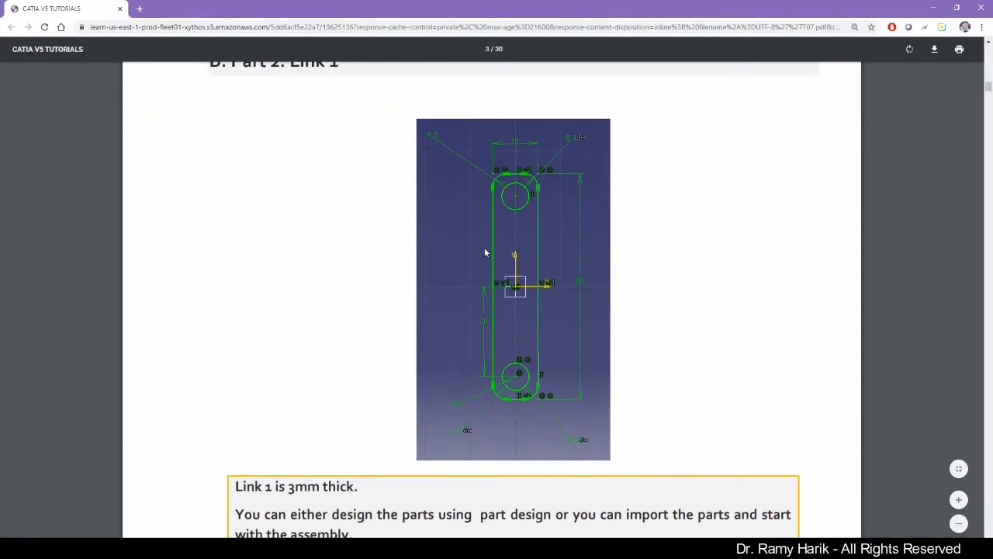
scroll(532, 268, "up", 1)
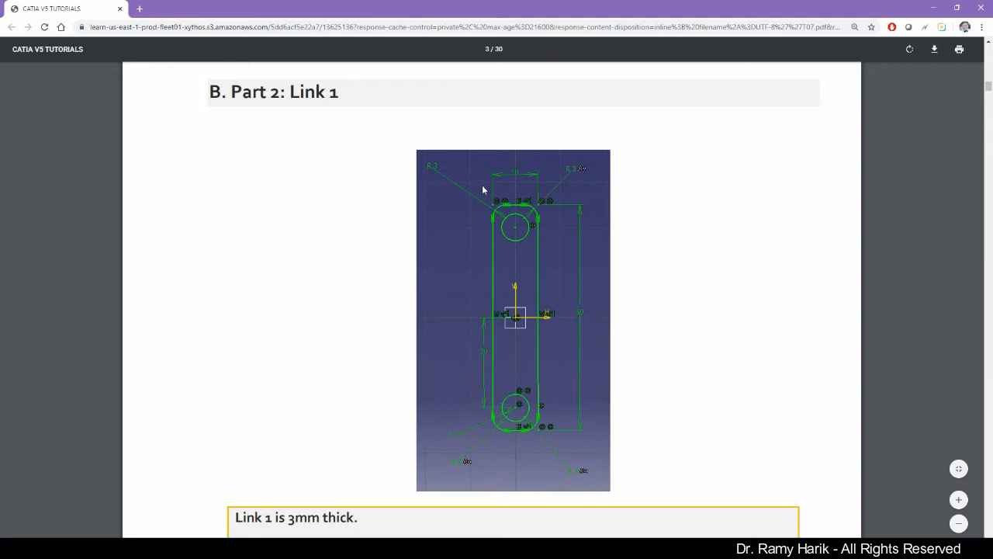
left_click_drag(608, 13, 2, 56)
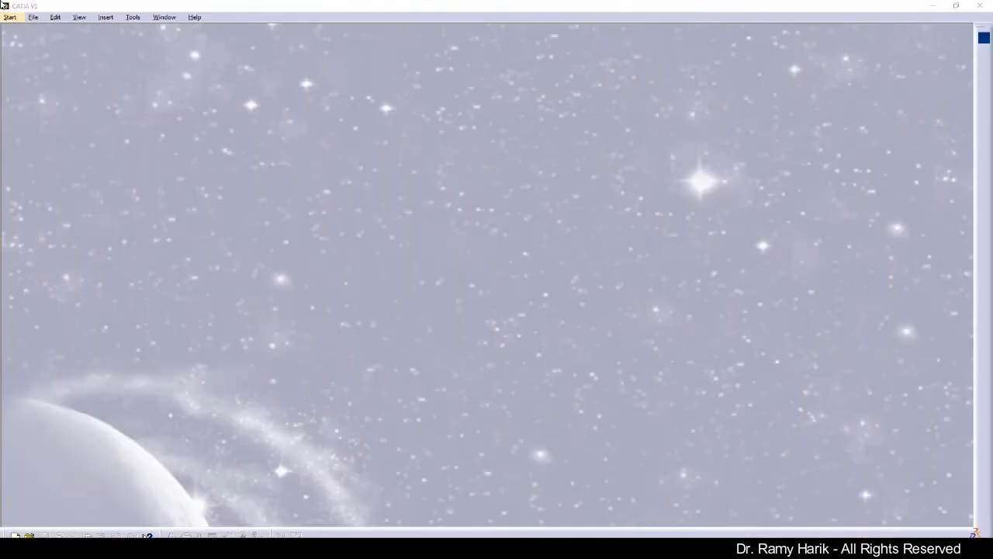
Step: Return to CATIA and create a new part named PrtRHLink1V01
left_click(10, 17)
mouse_move(38, 43)
left_click(242, 44)
type("PrtRHLink1V0")
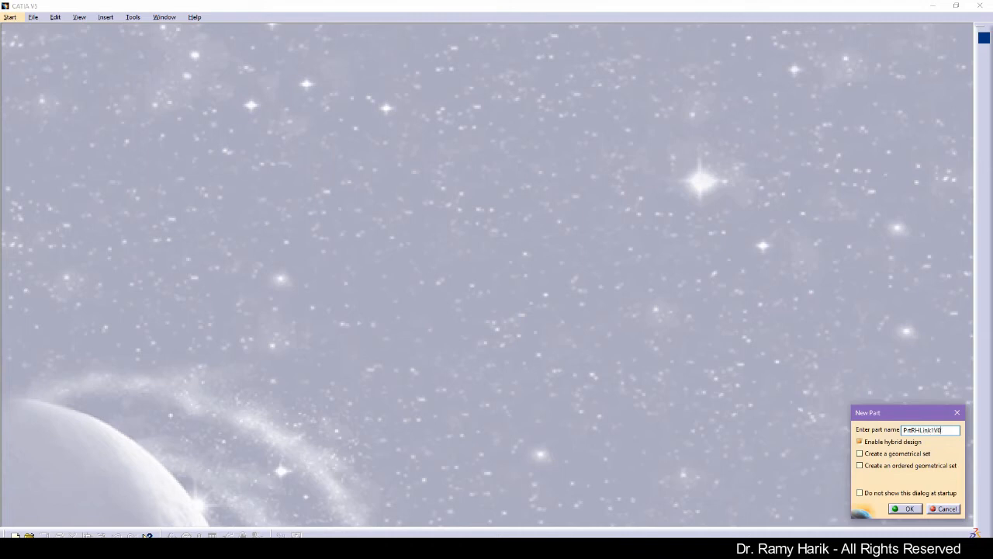
type("1")
key("Return")
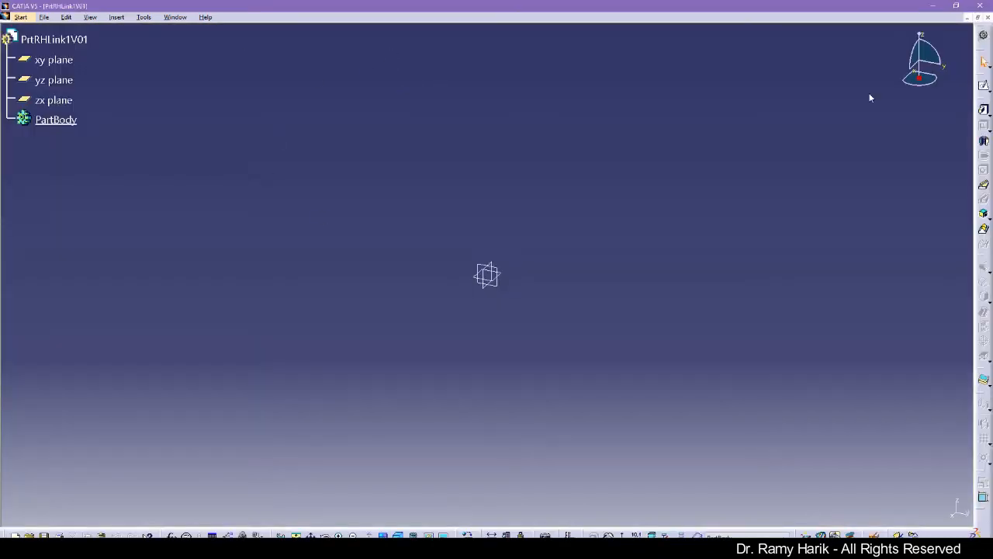
Step: Start a sketch on the xy plane and draw a rectangle centred on the origin, about 40 mm wide and 154 mm high
left_click(983, 84)
left_click(54, 59)
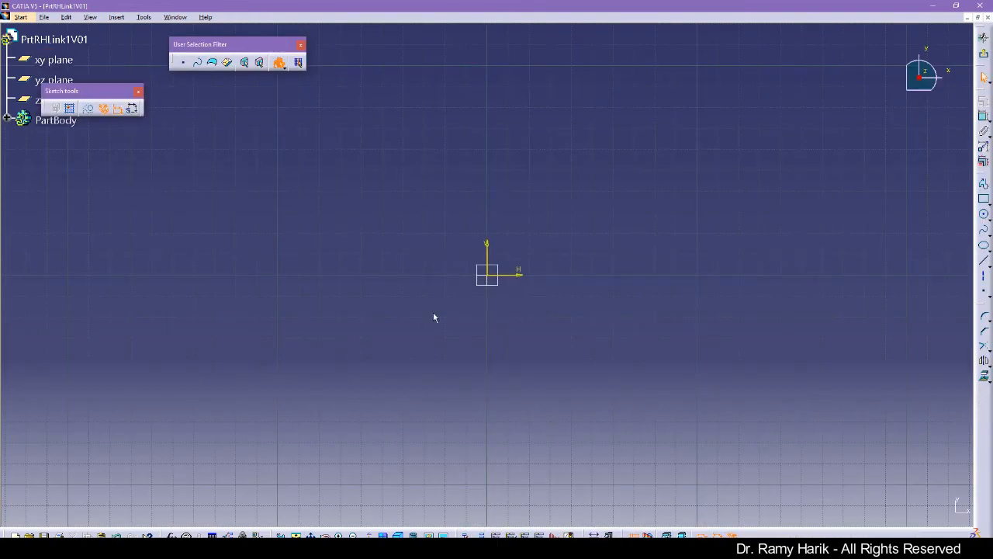
left_click(986, 203)
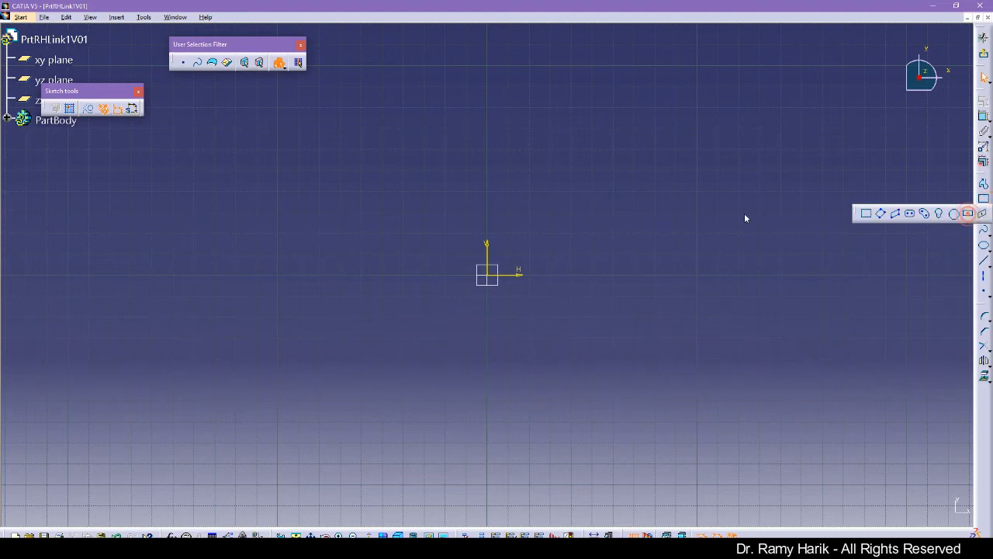
left_click(969, 214)
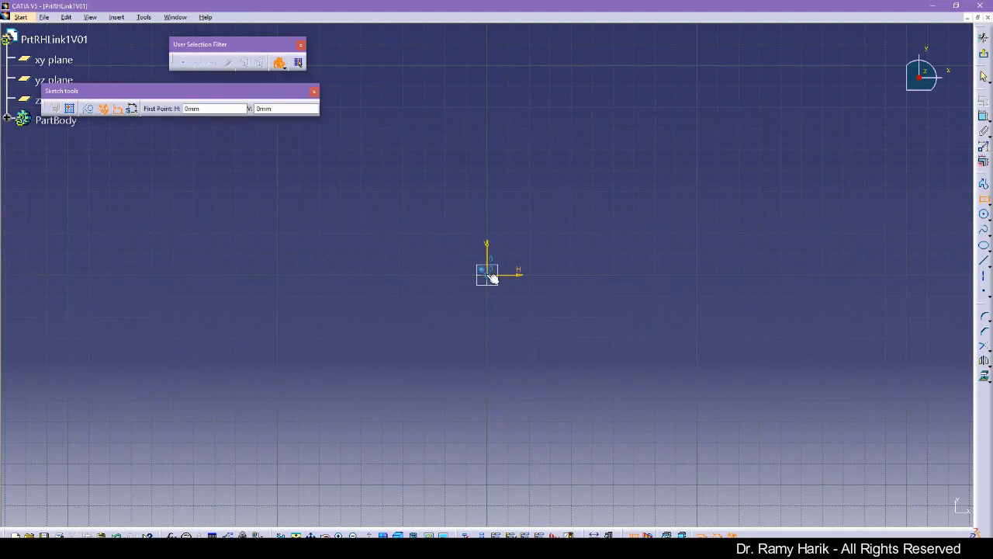
left_click(490, 276)
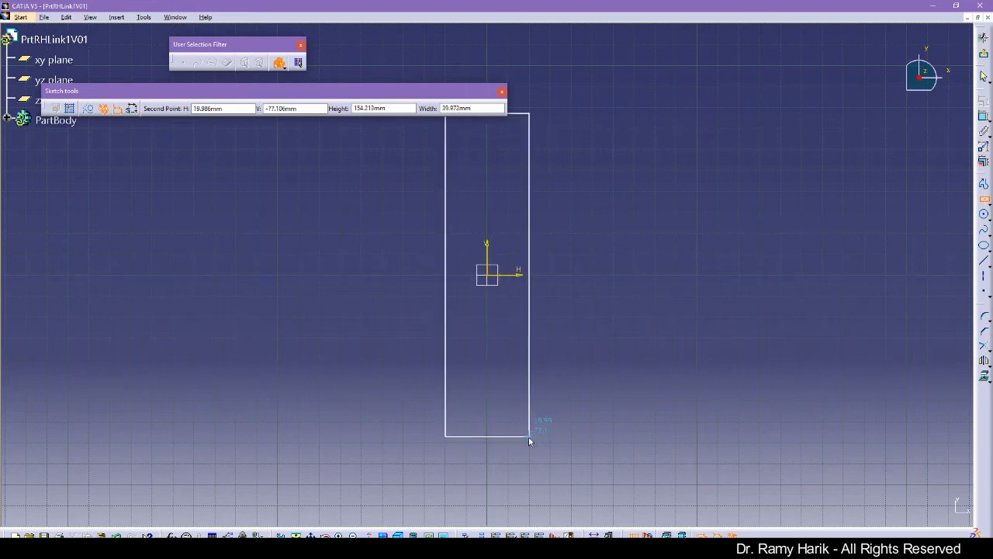
left_click(529, 437)
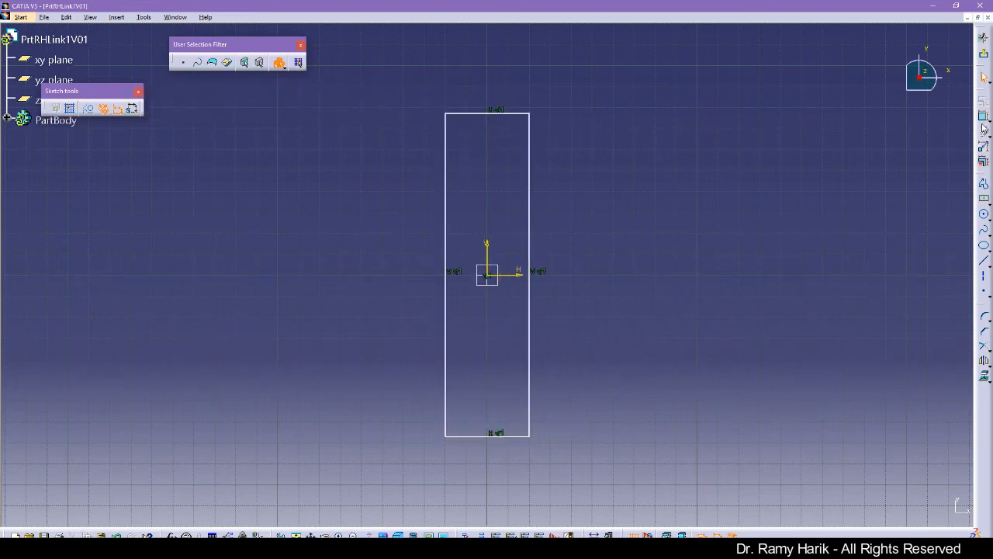
Step: Dimension the rectangle's width and height and set the height to 50 mm and the width to 10 mm
left_click(526, 117)
left_click(528, 76)
left_click(530, 145)
left_click(579, 157)
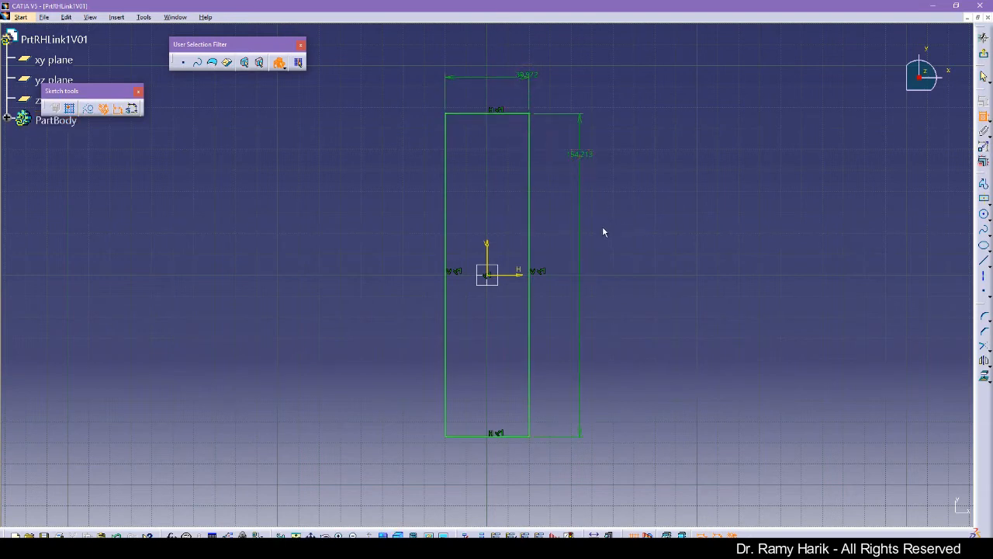
double_click(581, 155)
type("50")
key("Return")
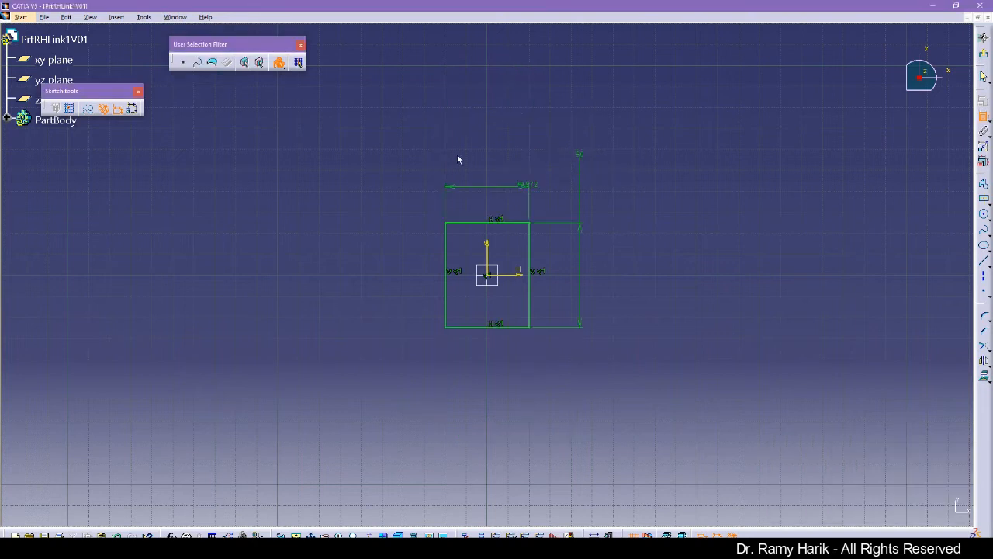
double_click(520, 185)
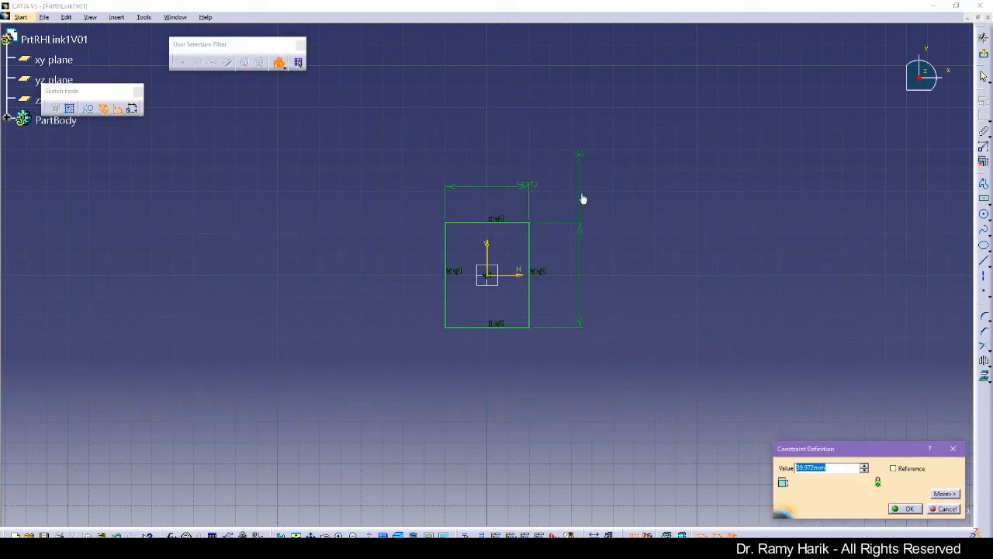
type("10")
key("Return")
Step: Draw two circles about 4 mm in diameter on the vertical axis, one near each end of the rectangle
middle_click_drag(516, 388, 500, 300)
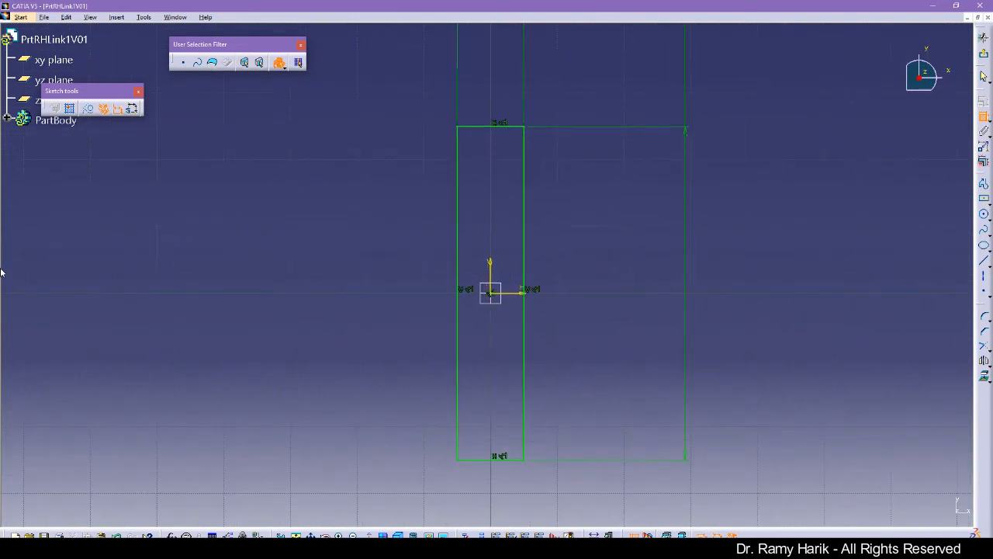
mouse_move(143, 337)
middle_mouse_down()
mouse_move(144, 304)
mouse_move(121, 327)
middle_mouse_up()
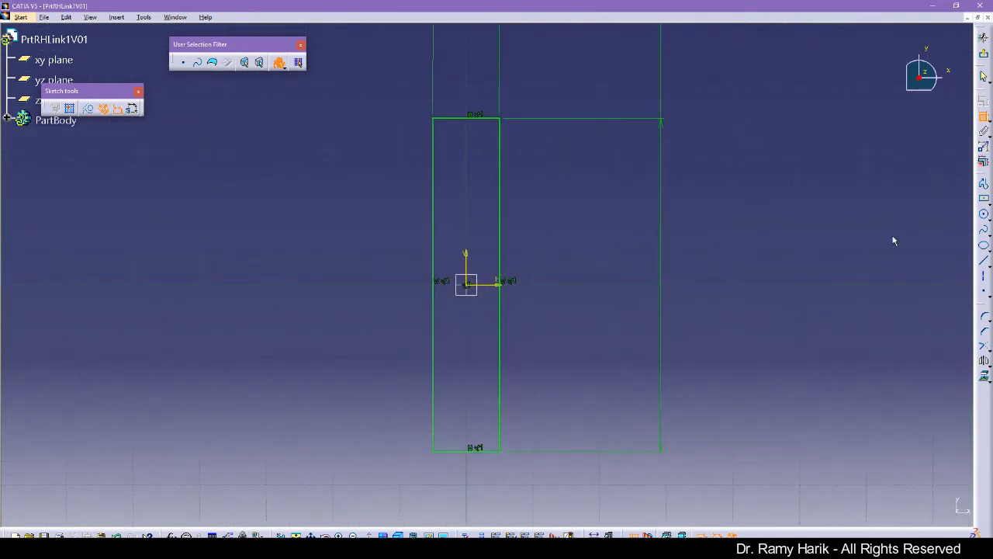
left_click(984, 214)
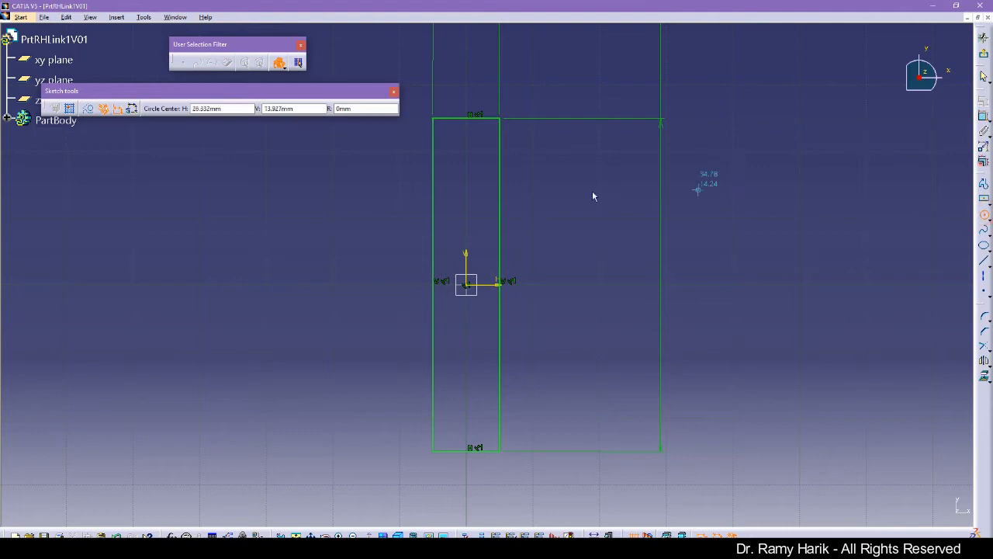
left_click(465, 161)
left_click(469, 177)
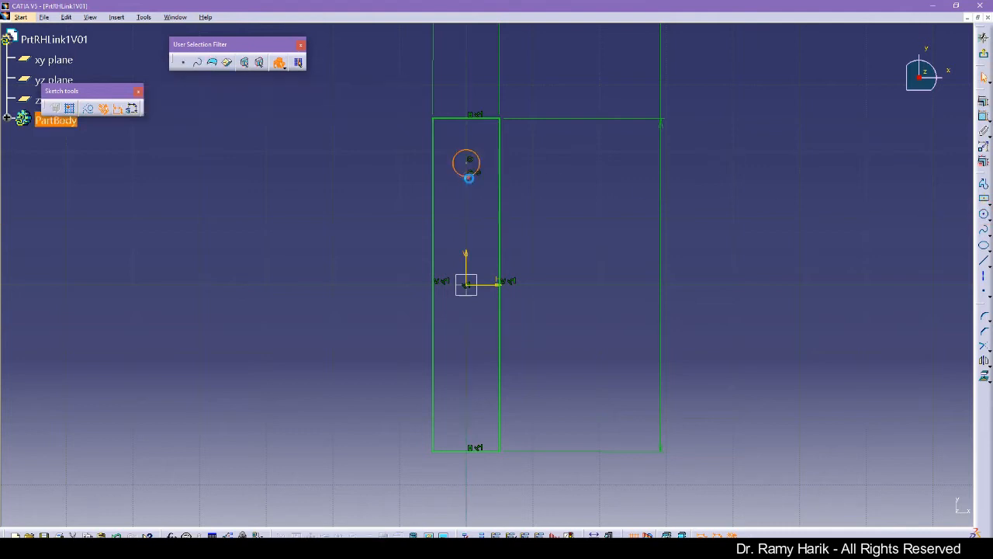
left_click(984, 213)
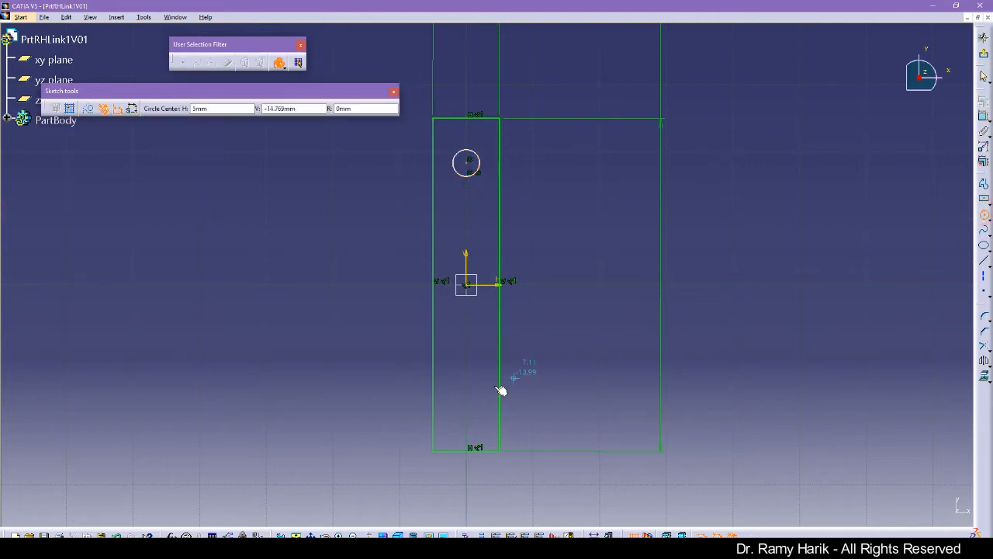
left_click(466, 407)
left_click(475, 418)
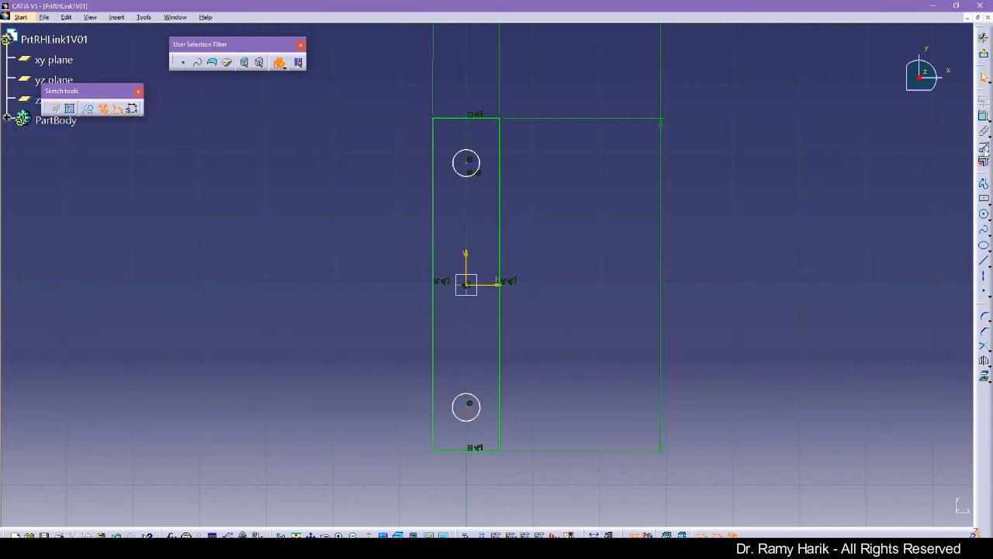
Step: Dimension the diameters of both circles and set each to 6 mm
left_click(984, 117)
left_click(478, 155)
left_click(479, 401)
left_click(558, 375)
double_click(555, 167)
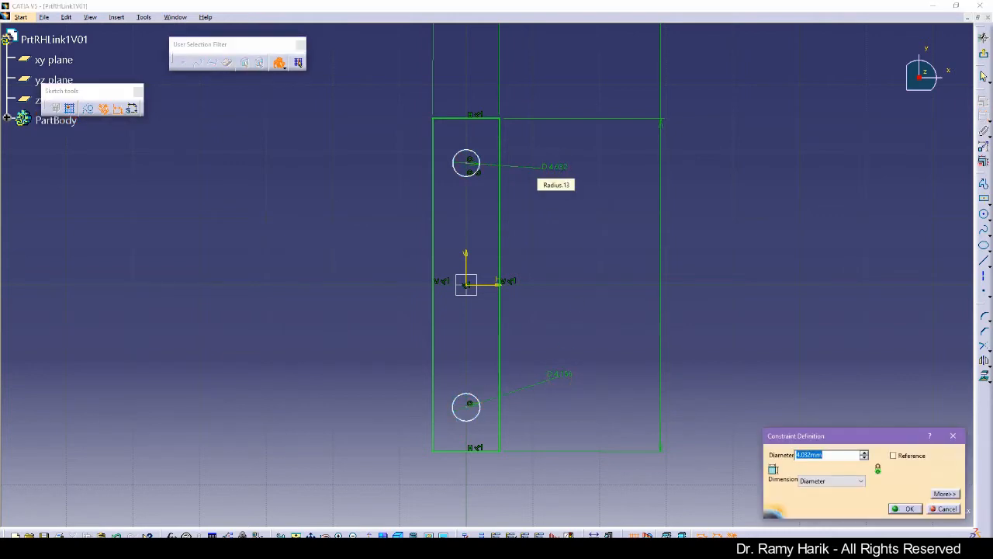
type("6")
key("Return")
double_click(557, 374)
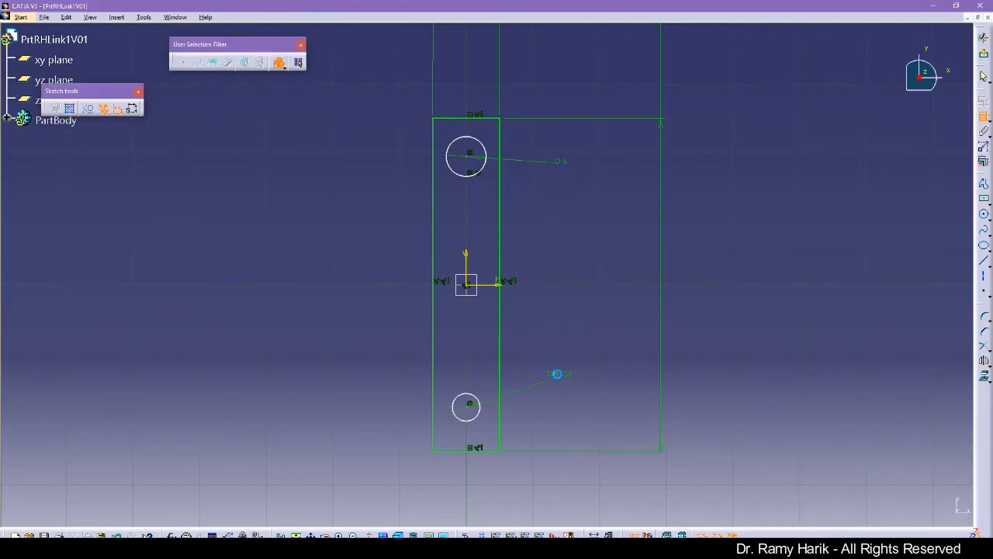
type("6")
key("Return")
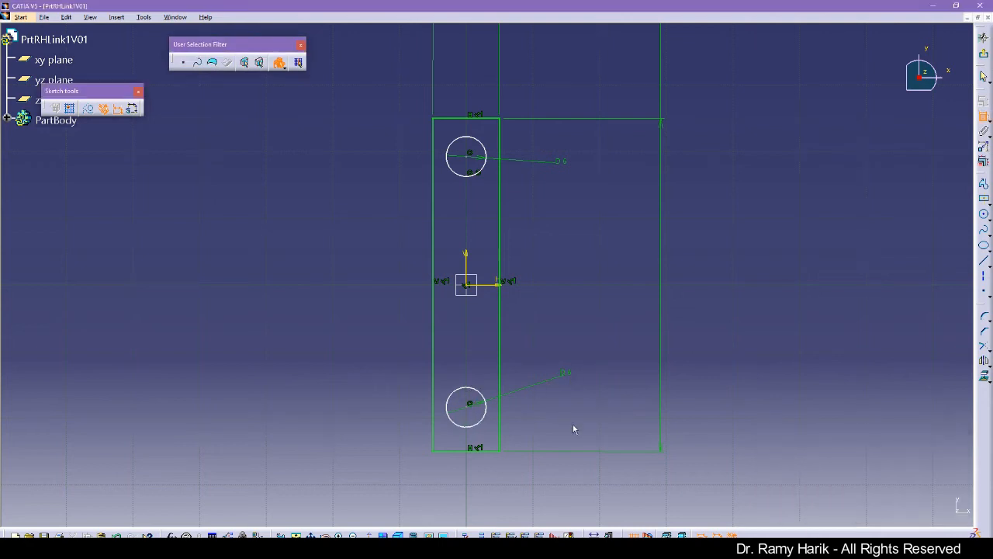
Step: Dimension the vertical distance from the horizontal axis to the centre of each circle, aligning both dimensions beside the rectangle
left_click(1, 264)
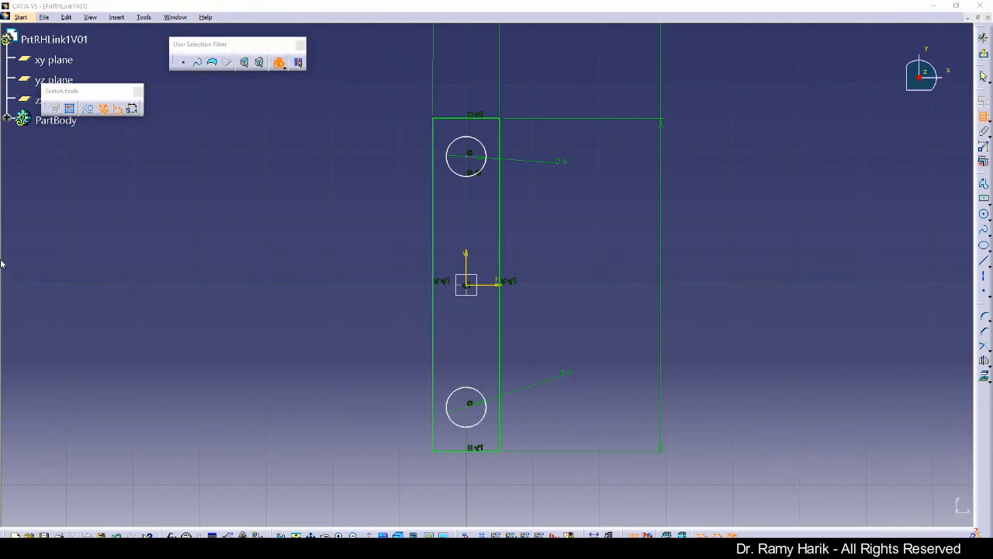
left_click(818, 266)
left_click(496, 285)
left_click(470, 155)
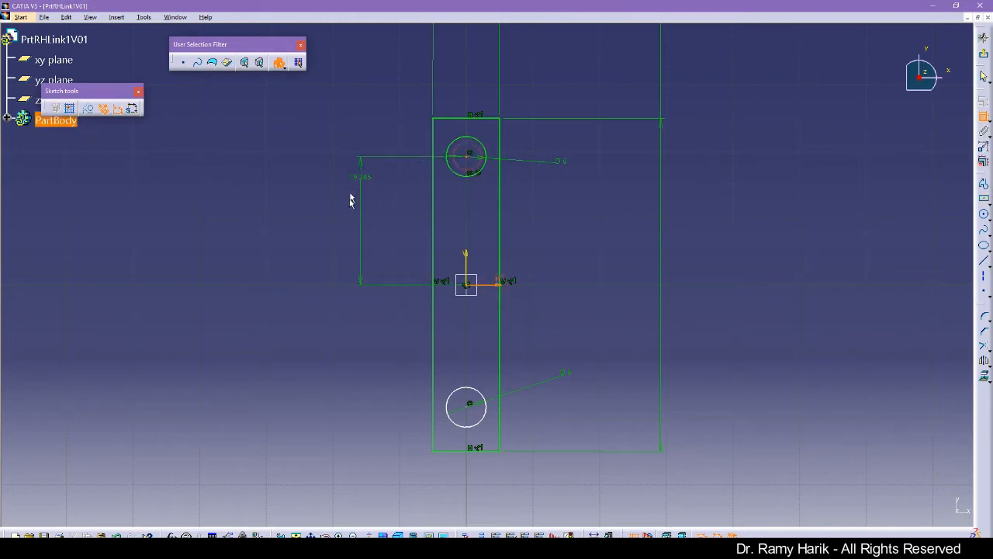
left_click(368, 219)
left_click(473, 285)
left_click(469, 405)
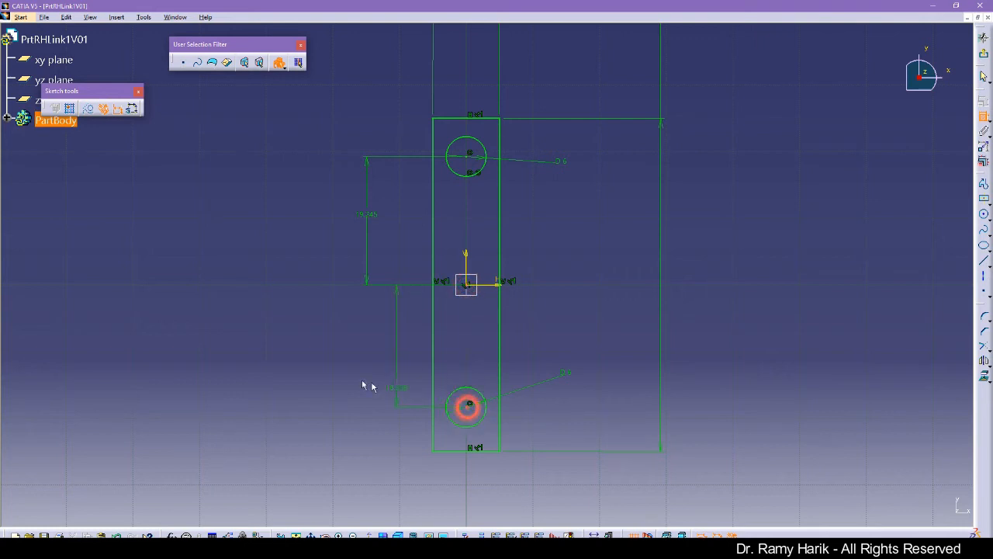
left_click(370, 374)
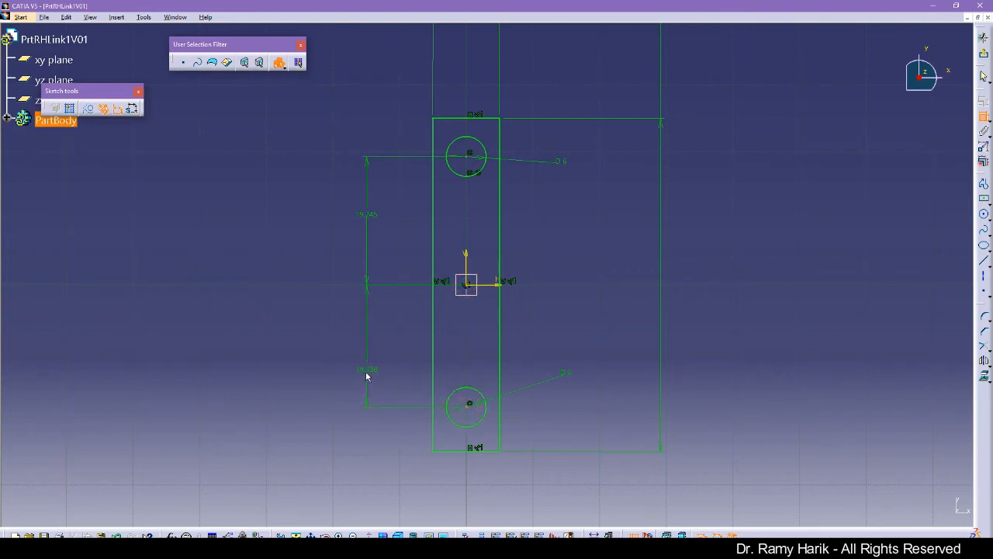
Step: Make the two circle-centre distance dimensions equivalent through Edit Equivalent Dimensions and set their shared value to 20 mm
left_click(366, 374)
left_click(393, 337)
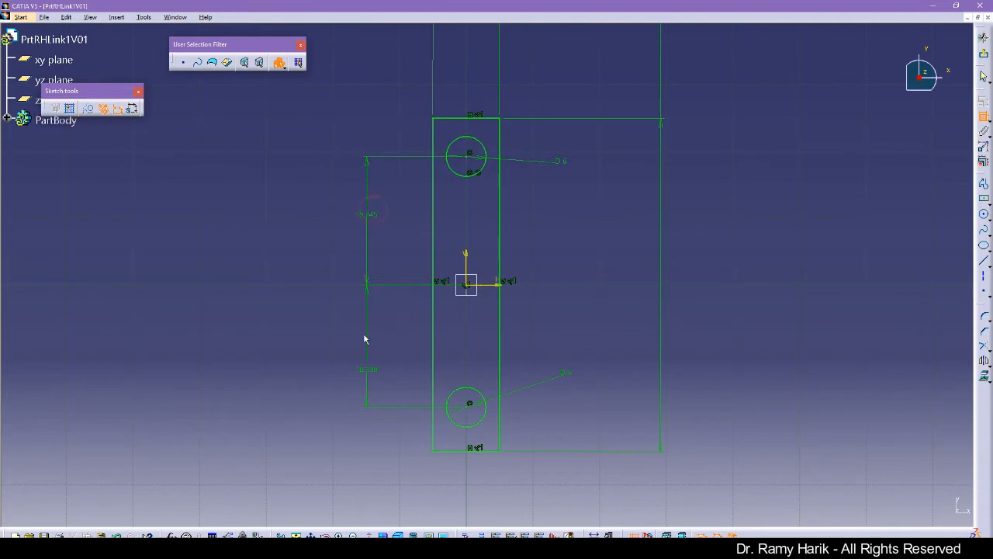
left_click(984, 116)
left_click(751, 236)
left_click(364, 370)
left_click(370, 215, "ctrl")
right_click(370, 215)
mouse_move(425, 371)
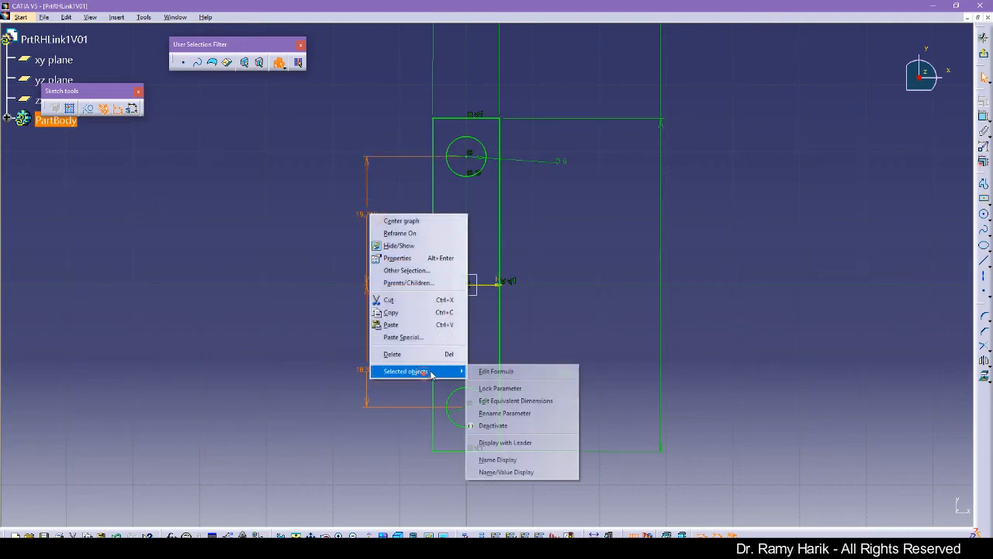
left_click(541, 401)
double_click(898, 470)
type("20")
key("Return")
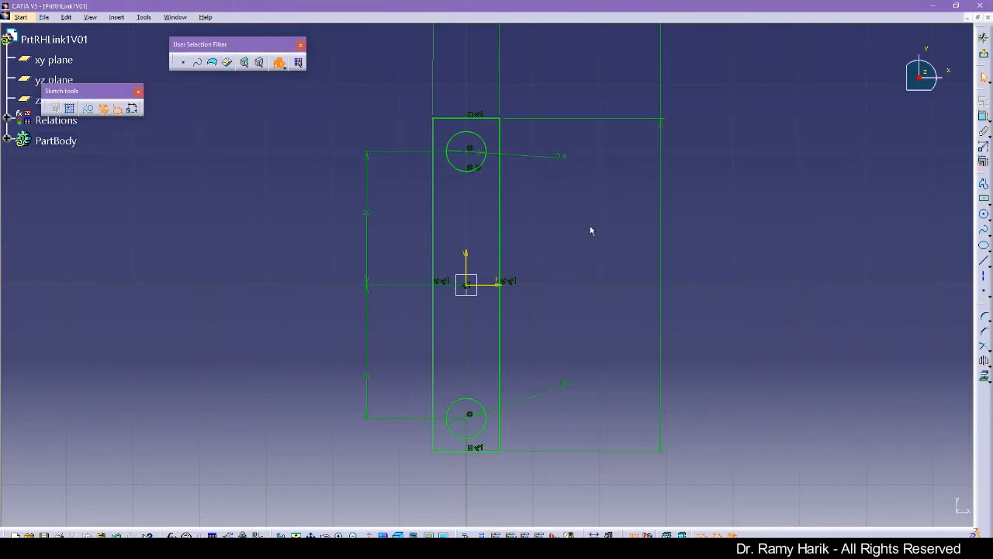
left_click(883, 315)
Step: Try to round the rectangle's upper-right corner in the sketch with a Corner radius of about 2.9 mm
left_click(984, 320)
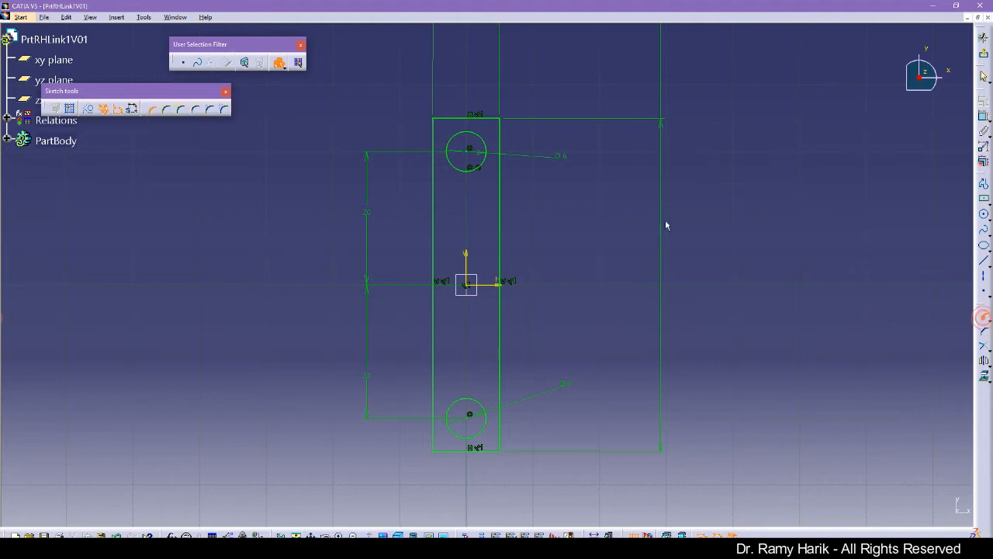
left_click(500, 132)
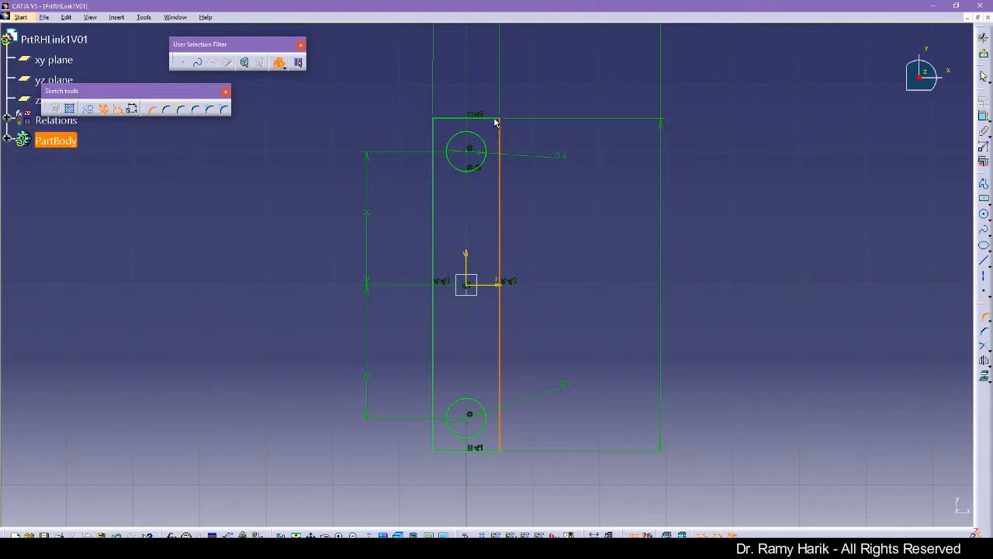
left_click(494, 118)
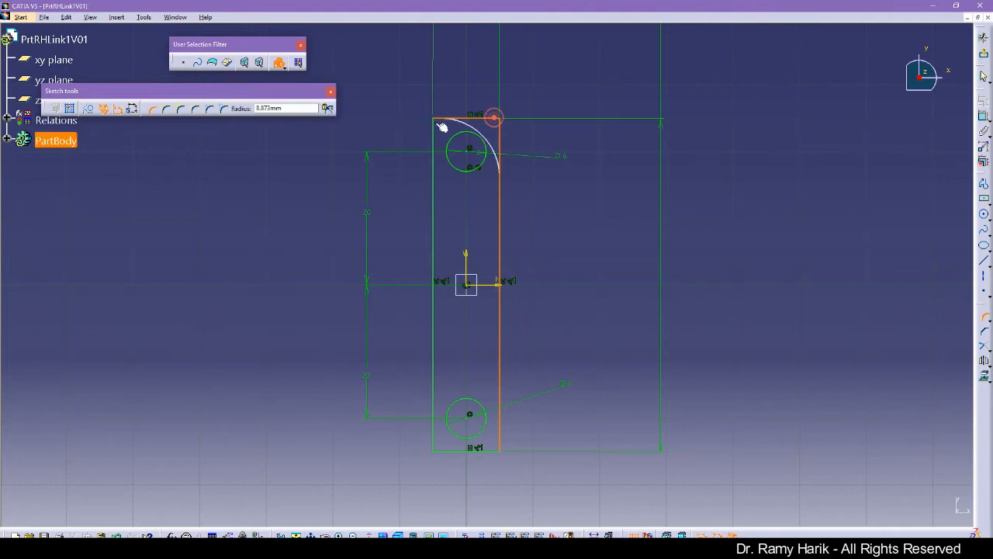
left_click(502, 129)
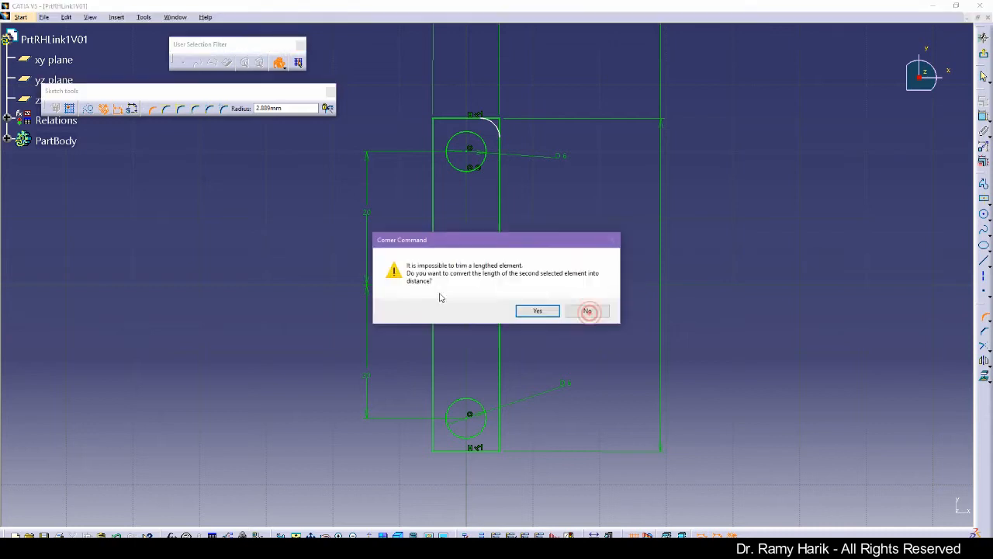
left_click(584, 311)
left_click(339, 247)
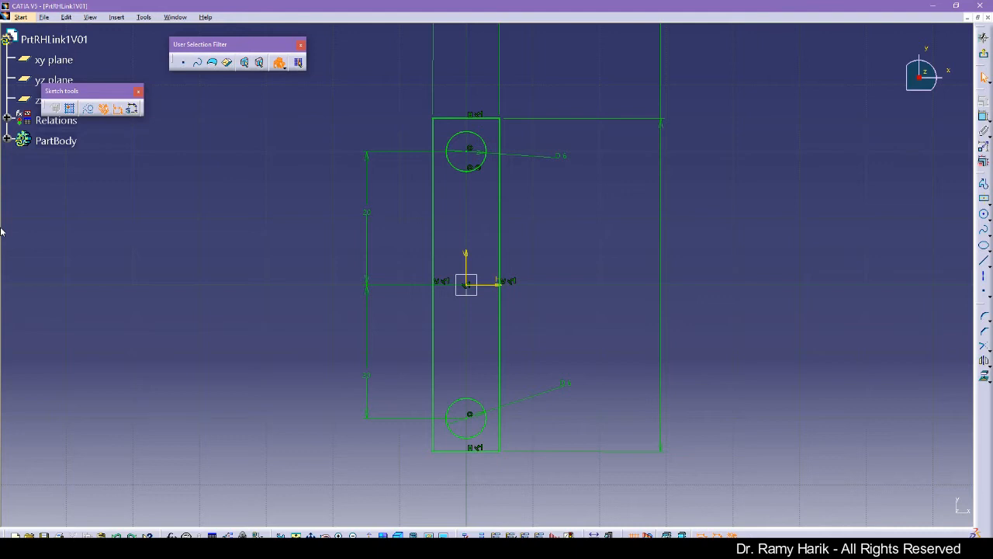
Step: Exit the sketch and create a 10 mm long Pad from Sketch.1
left_click(984, 52)
left_click(752, 166)
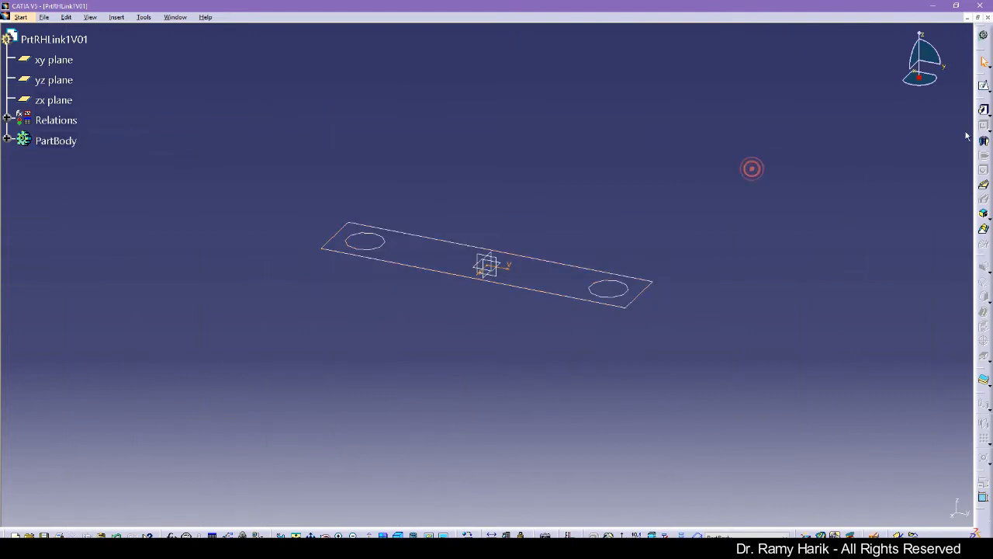
left_click(984, 110)
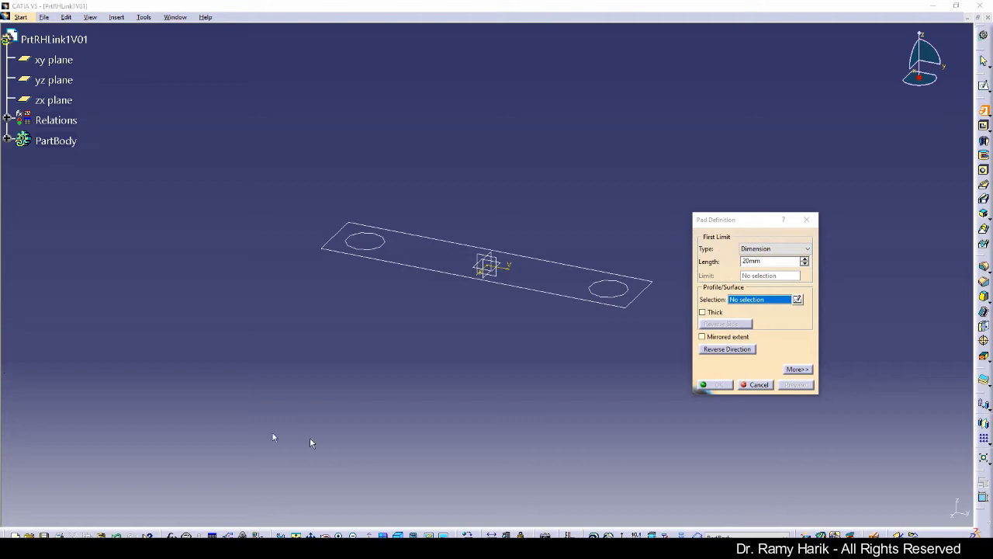
left_click(749, 261)
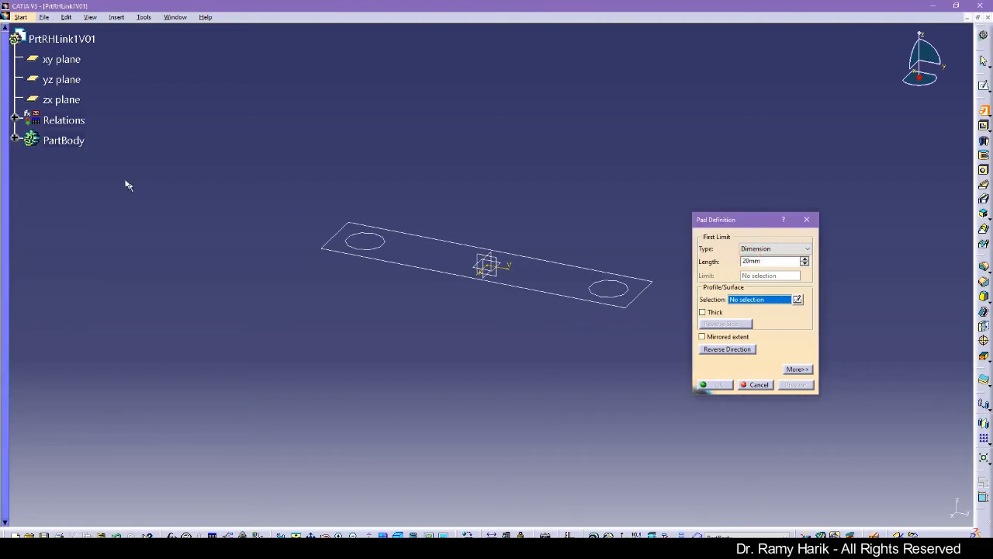
left_click(14, 140)
left_click(72, 160)
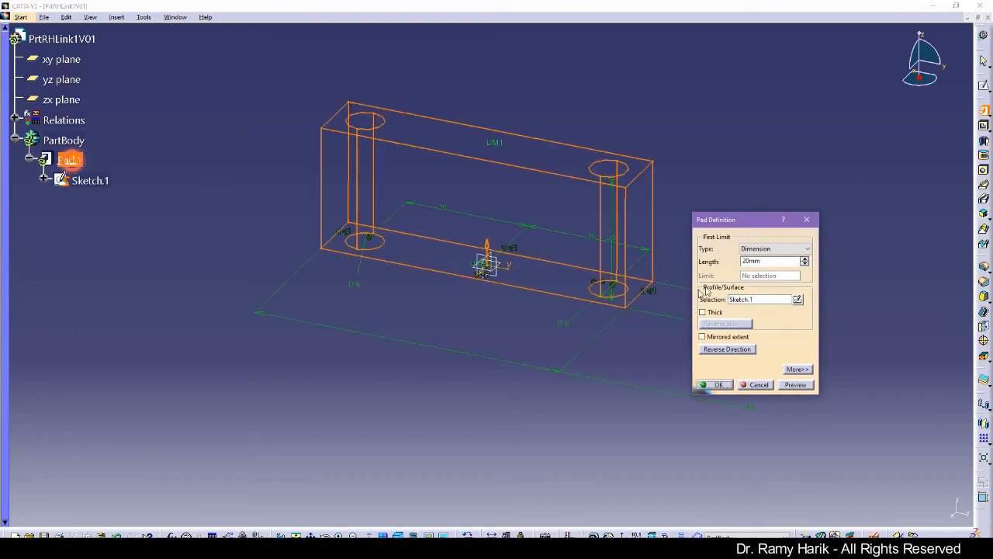
double_click(745, 261)
type("10mm")
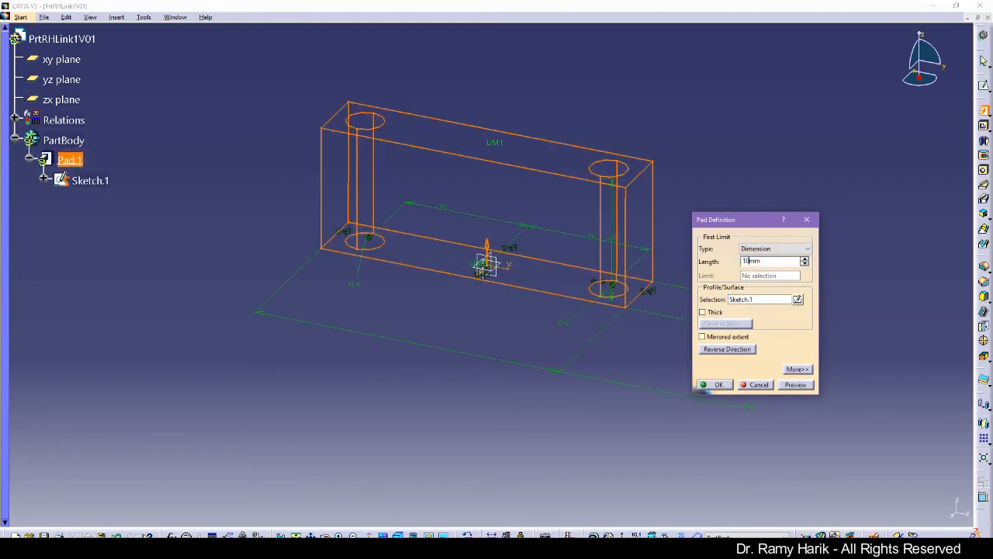
key("Return")
left_click(722, 260)
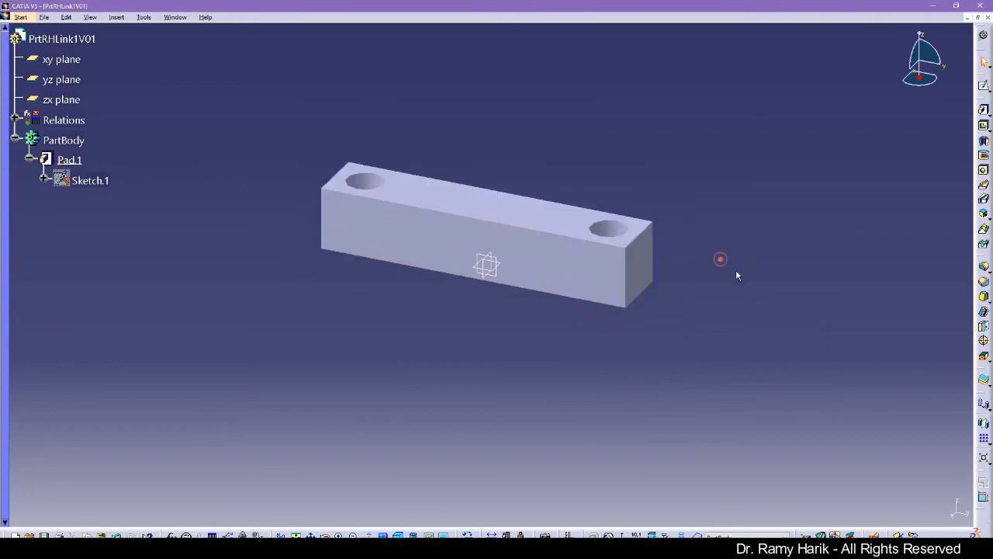
Step: Edit the link's pad and set its length to 3 mm
left_click(1, 253)
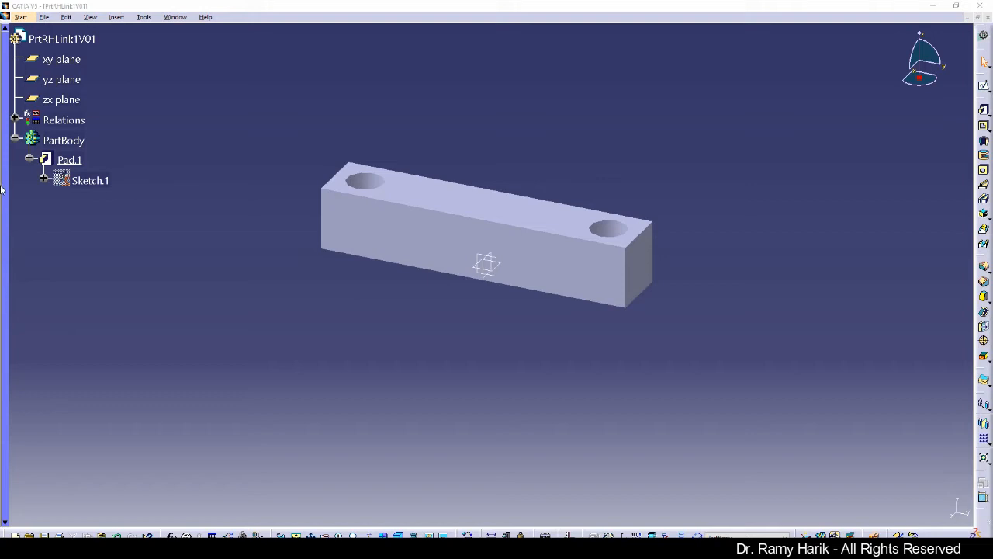
left_click(62, 179)
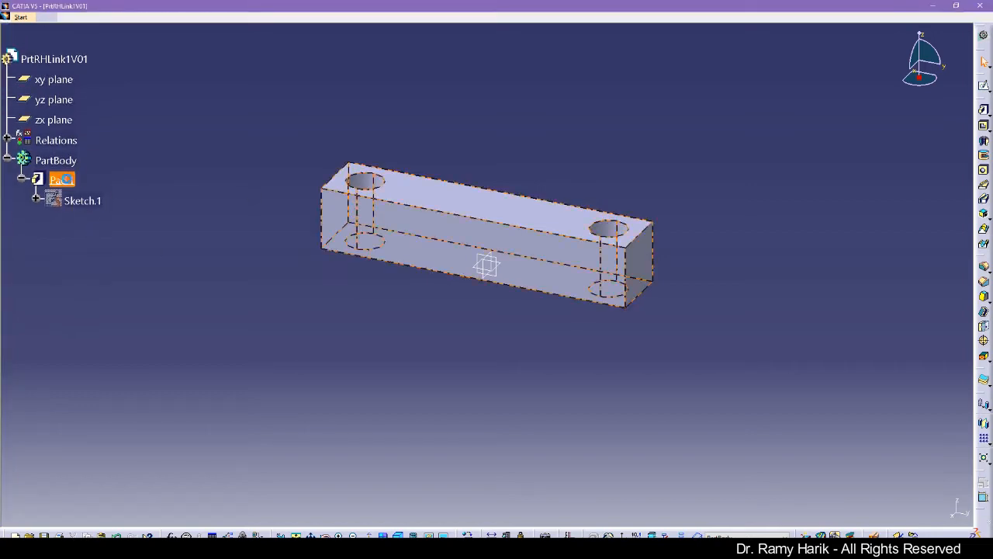
type("3")
key("Return")
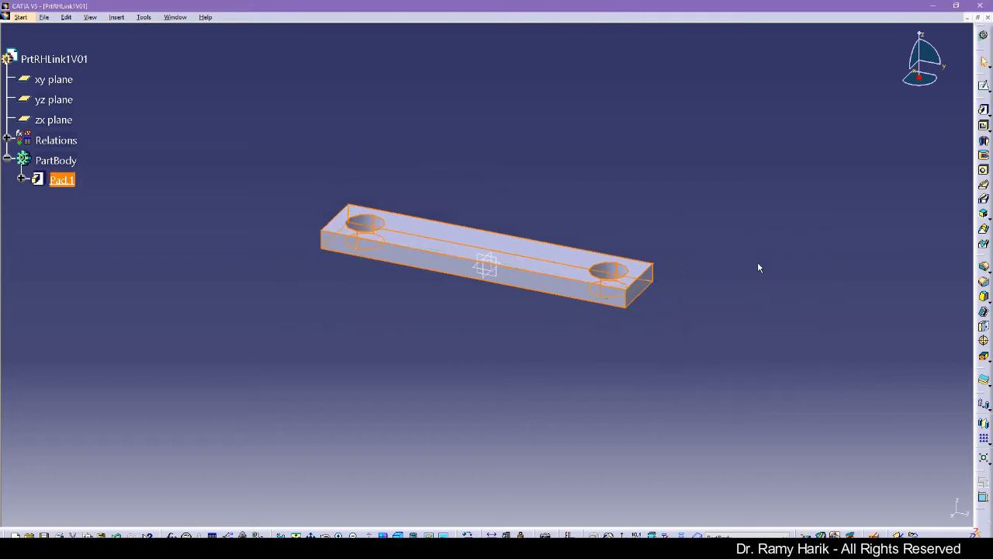
left_click(323, 298)
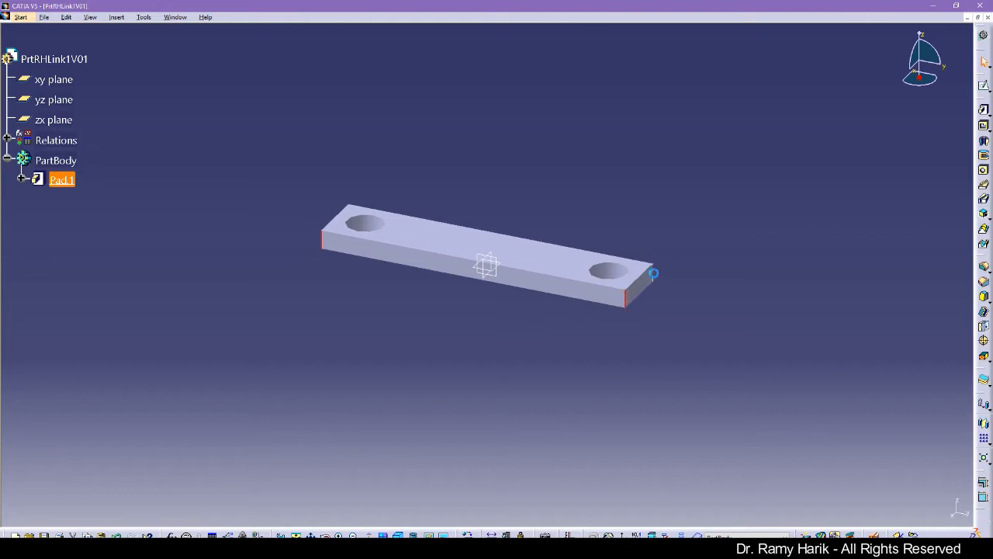
Step: Round the link's four short vertical corner edges with a 3 mm Edge Fillet
middle_click_drag(661, 280, 659, 250)
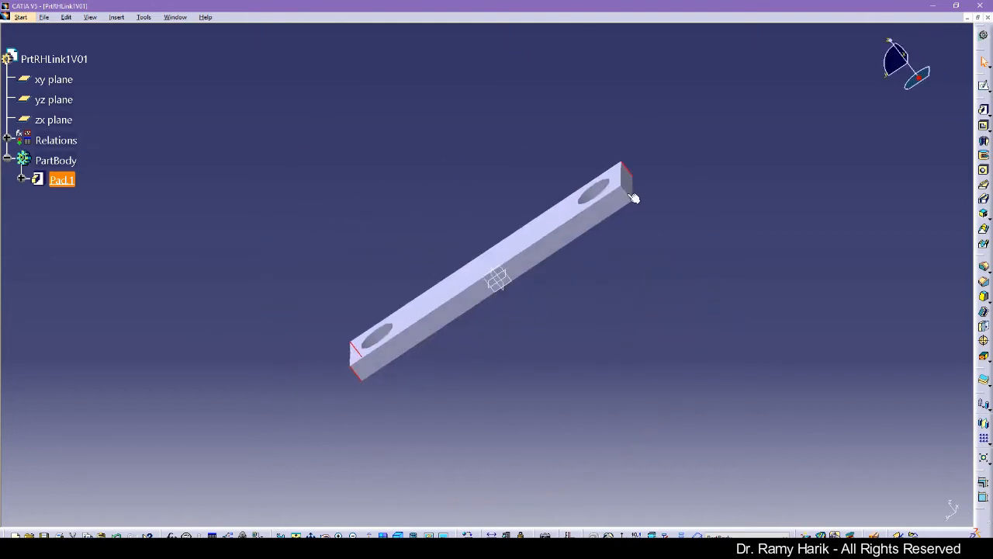
left_click(984, 267)
left_click(861, 250)
left_click(861, 251)
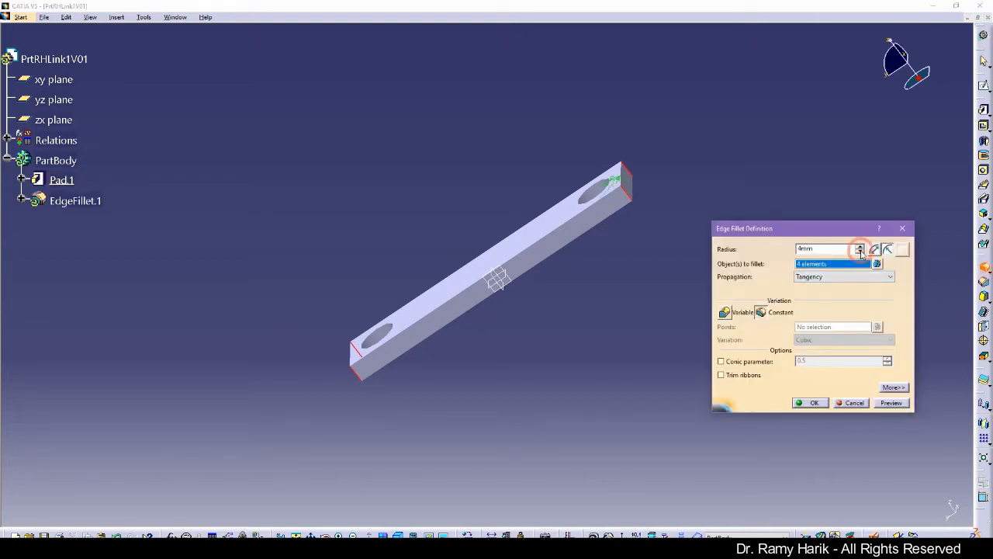
left_click(861, 252)
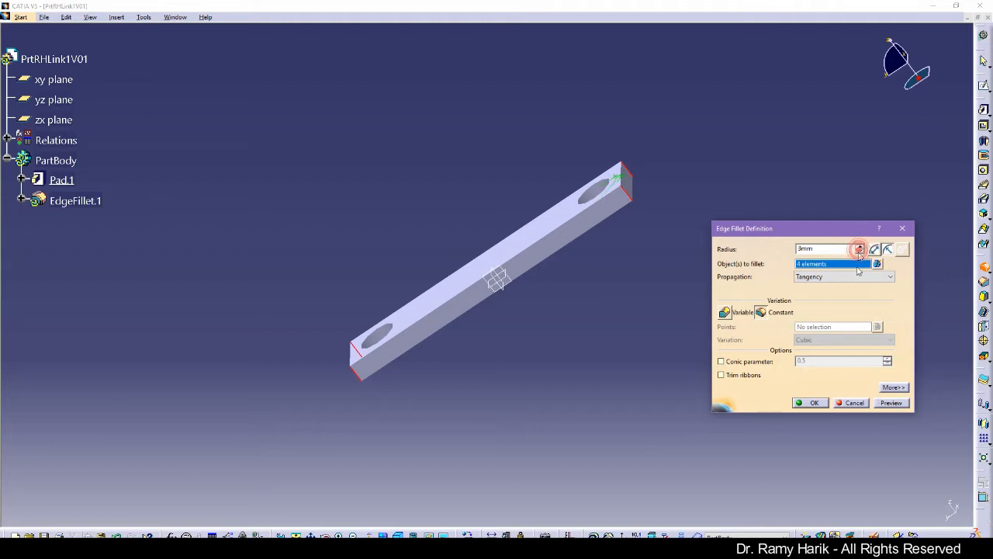
left_click(890, 402)
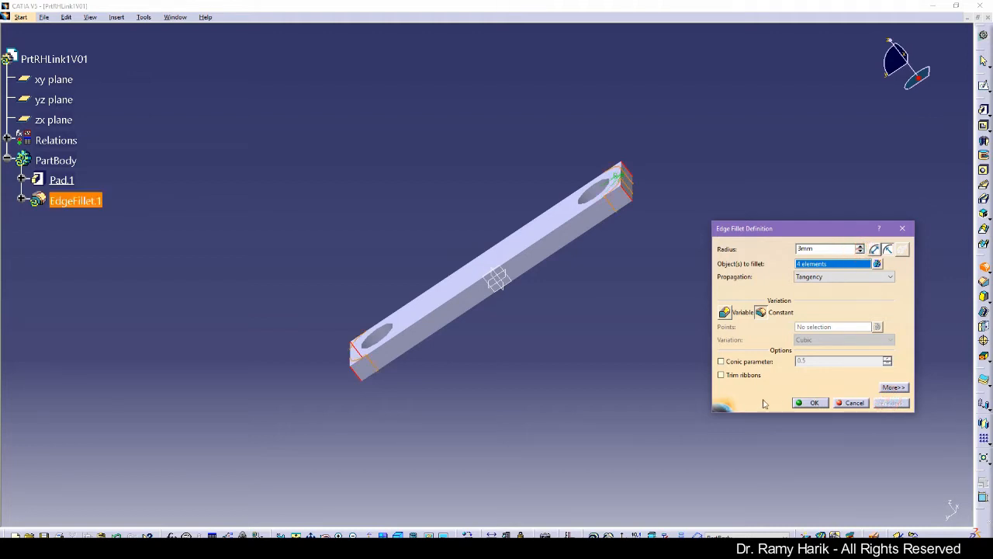
left_click(811, 402)
middle_click_drag(290, 284, 482, 326)
middle_click_drag(407, 287, 446, 295)
scroll(107, 133, "down", 1)
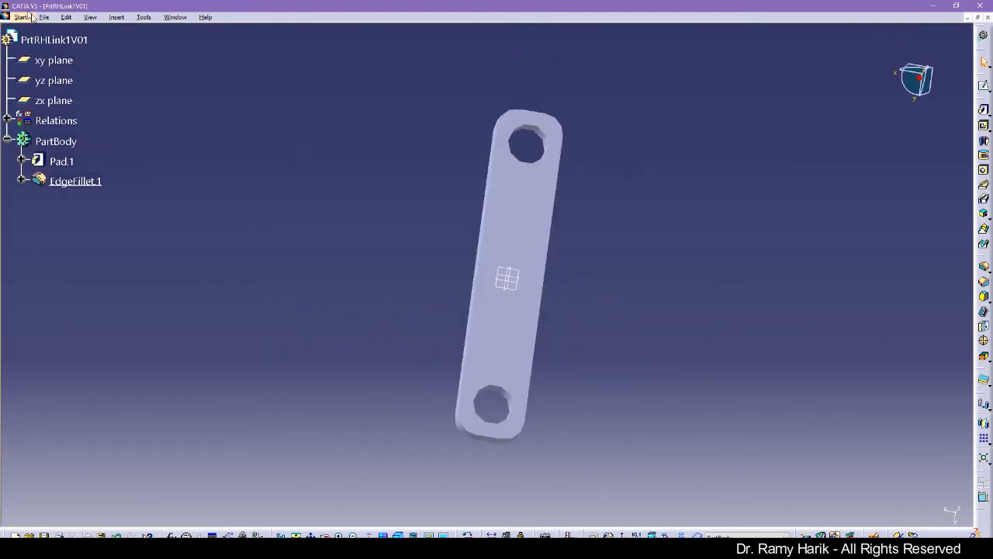
Step: Save the part as PrtRHLink1V01.CATPart in T07Tutorial's Parts folder
left_click(45, 17)
left_click(72, 88)
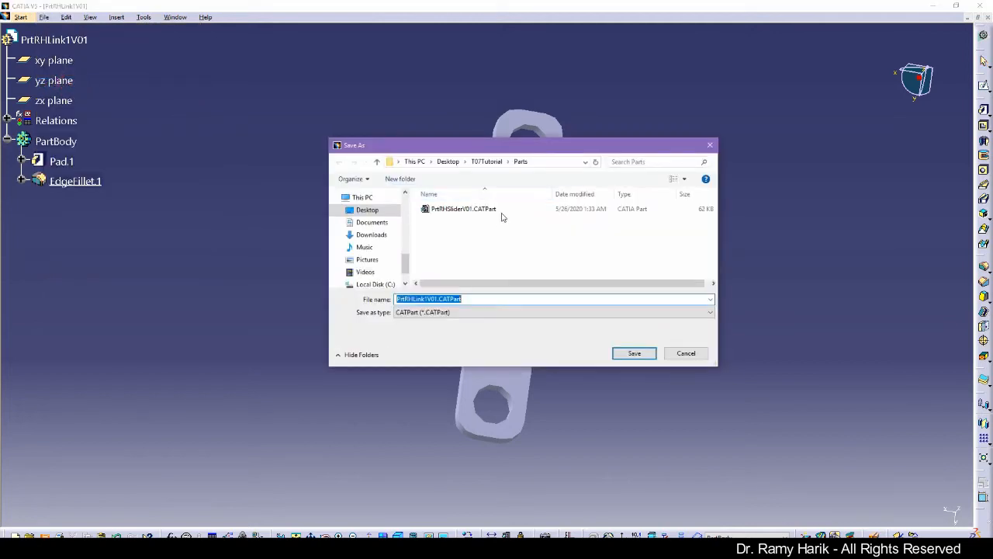
left_click(637, 354)
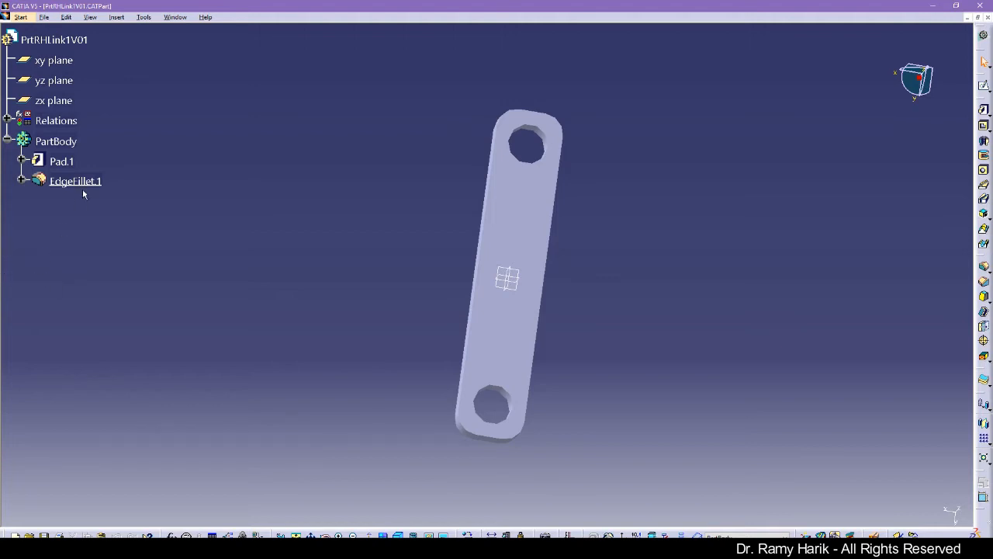
Step: Save the link under the new file name PrtRHLink2V01.CATPart in the same Parts folder
left_click(45, 17)
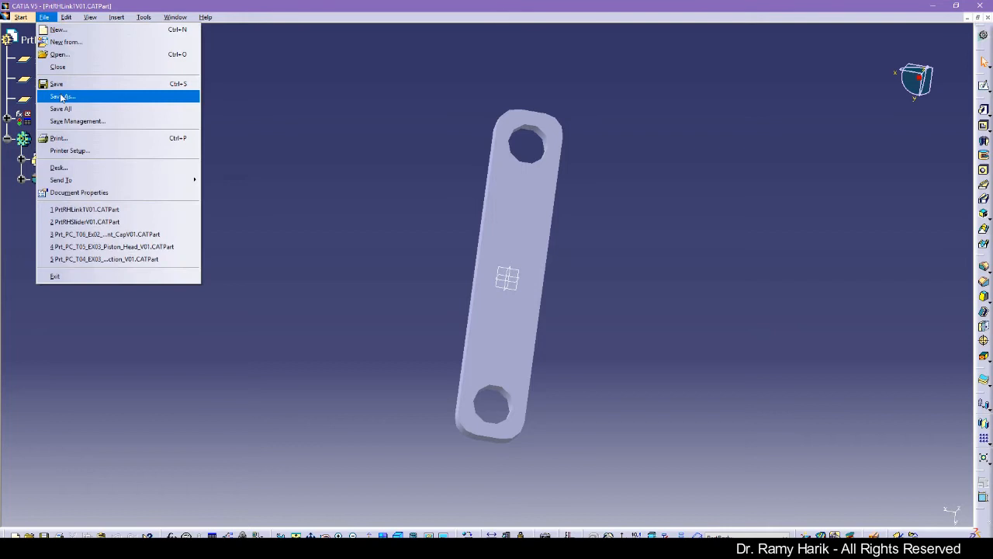
left_click(62, 97)
left_click(426, 299)
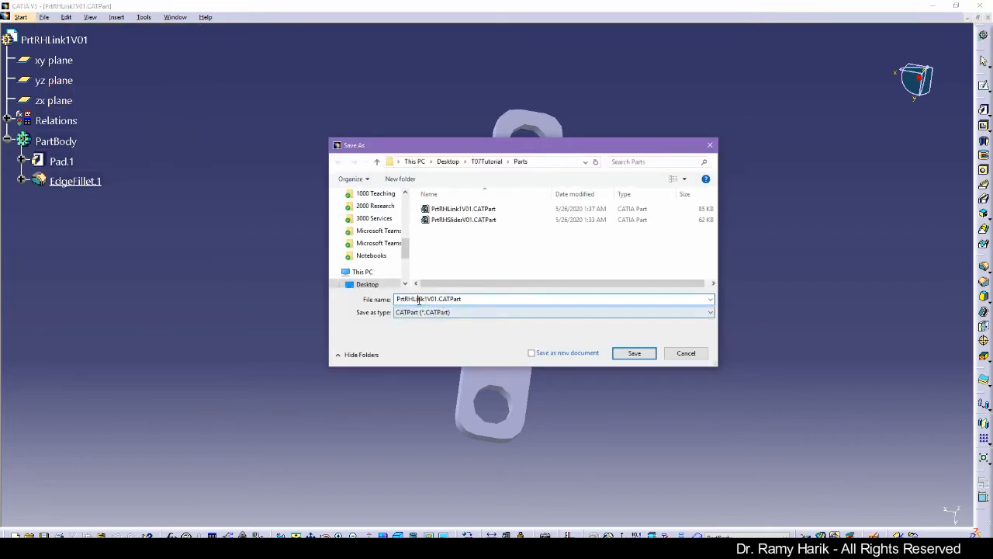
left_click(426, 299)
key("BackSpace")
type("2")
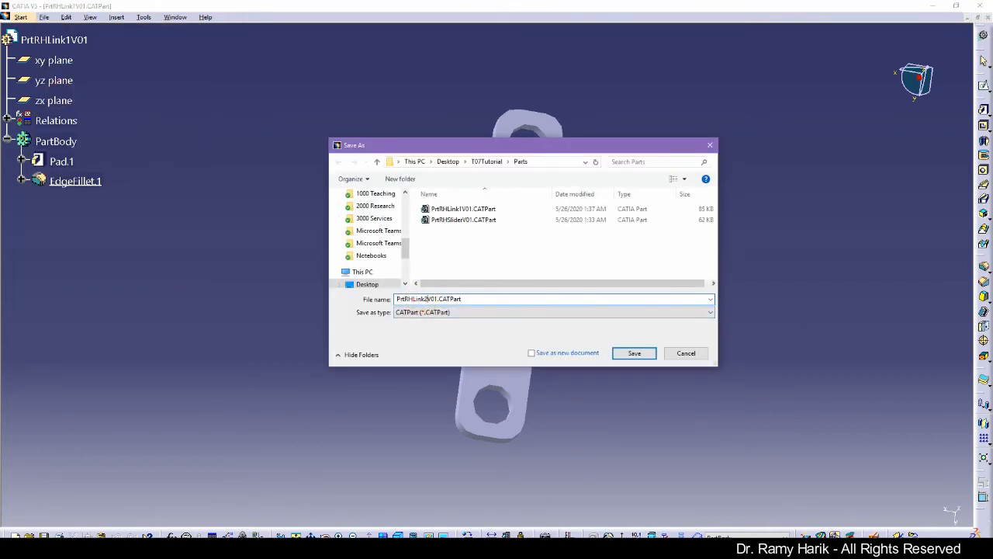
key("Return")
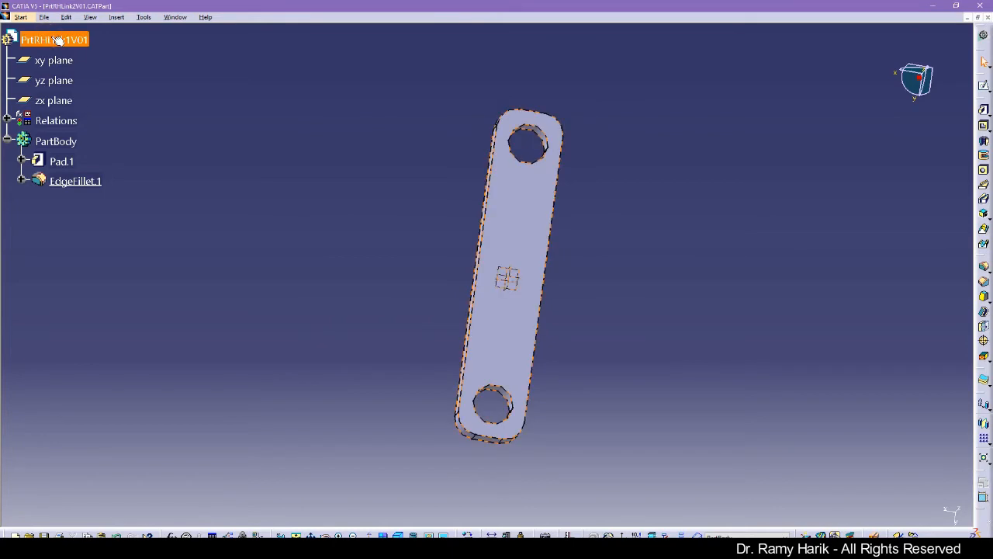
Step: Change the part number in the part's product properties to PrtRHLink2V01
key("alt+Return")
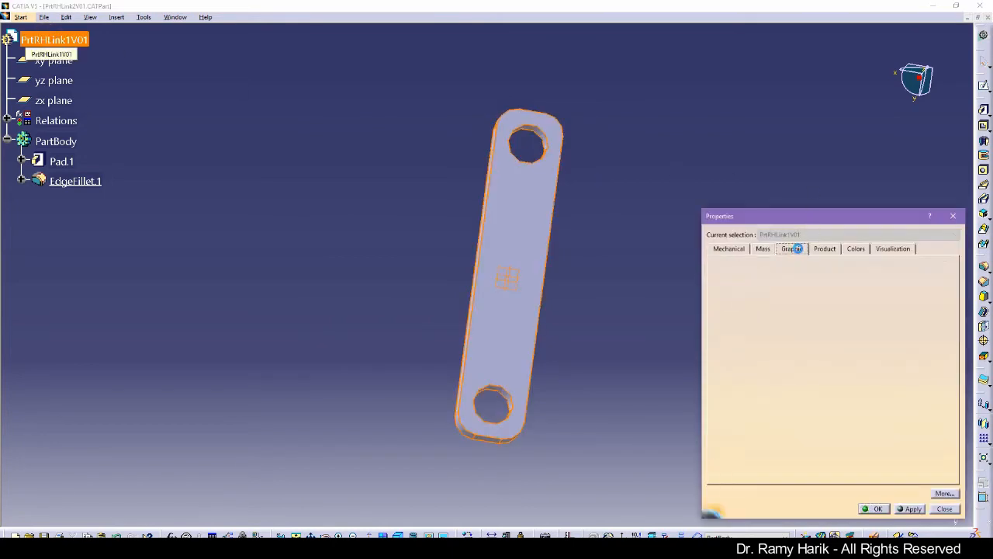
left_click(792, 249)
left_click(824, 249)
left_click(785, 327)
key("BackSpace")
type("2")
left_click(910, 509)
left_click(877, 509)
left_click(423, 333)
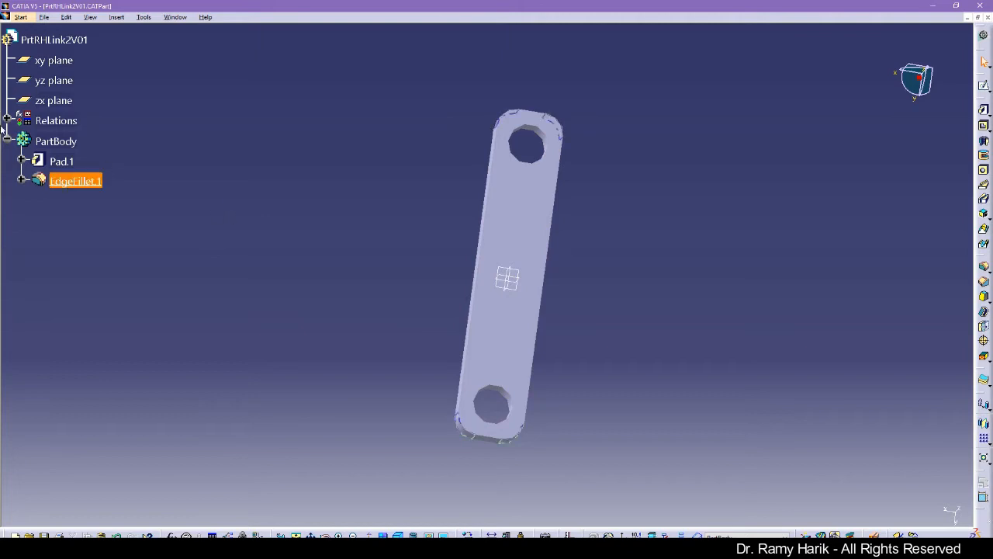
Step: In the pad's sketch, set the equivalent offset dimensions of both hole centres from the horizontal axis to 10 mm
left_click(24, 160)
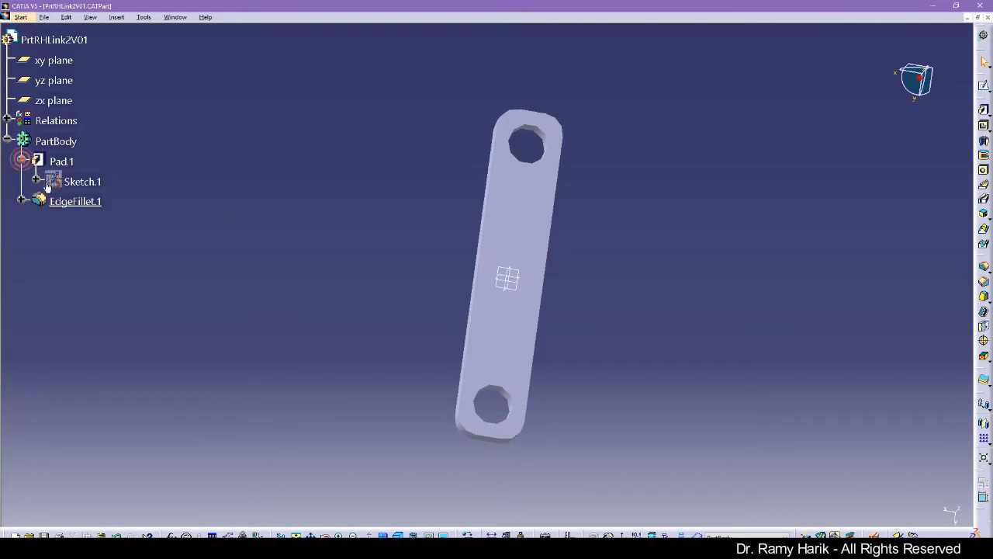
double_click(81, 180)
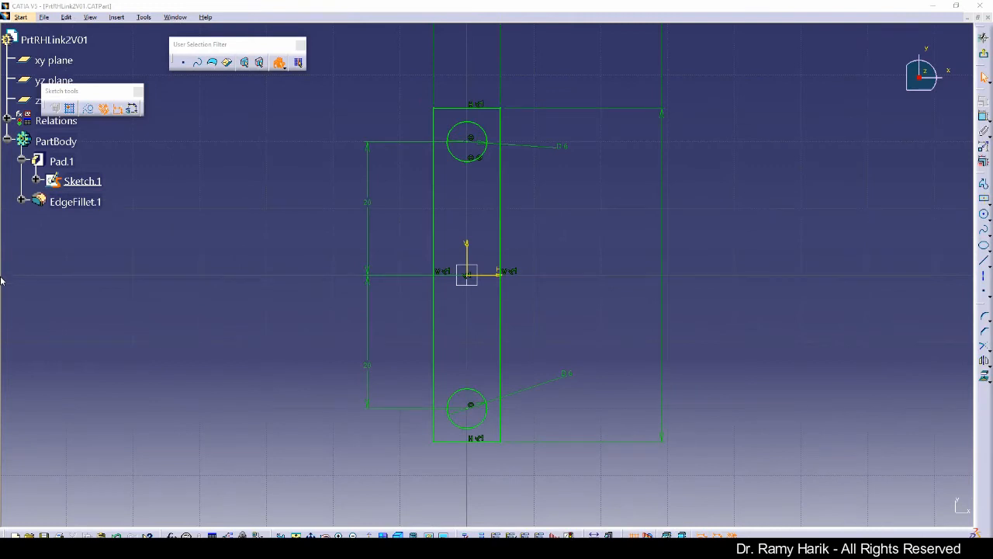
left_click(368, 365)
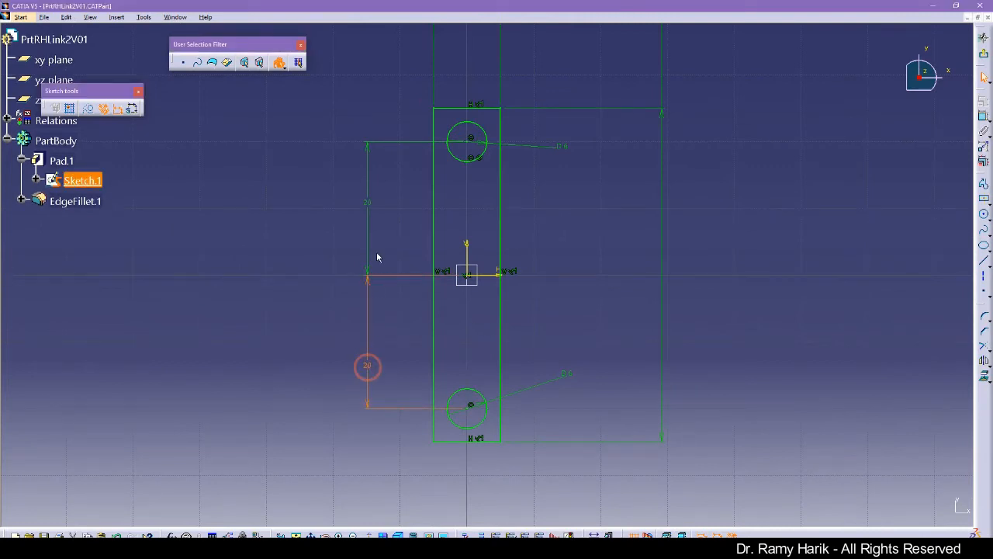
right_click(367, 203)
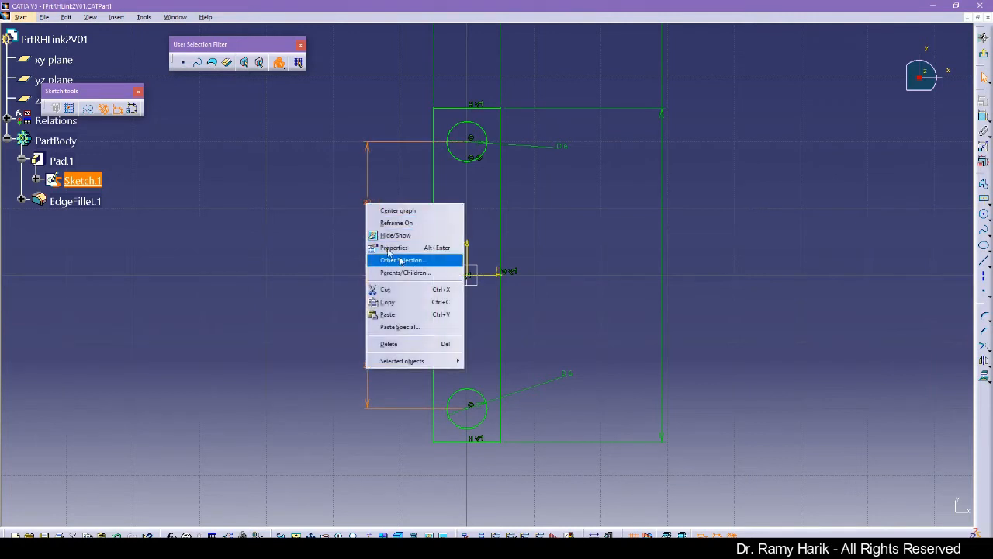
mouse_move(402, 361)
left_click(531, 390)
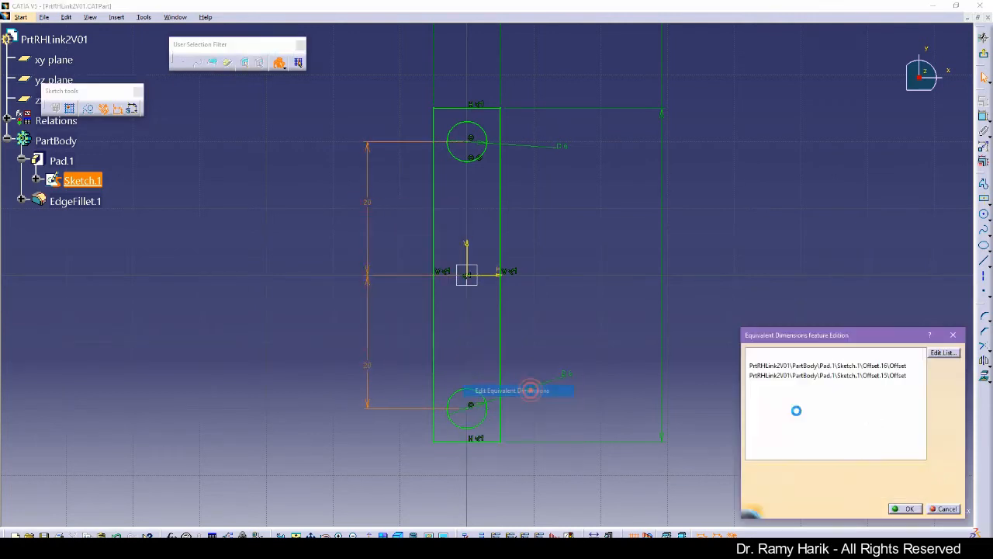
type("10mm")
key("Return")
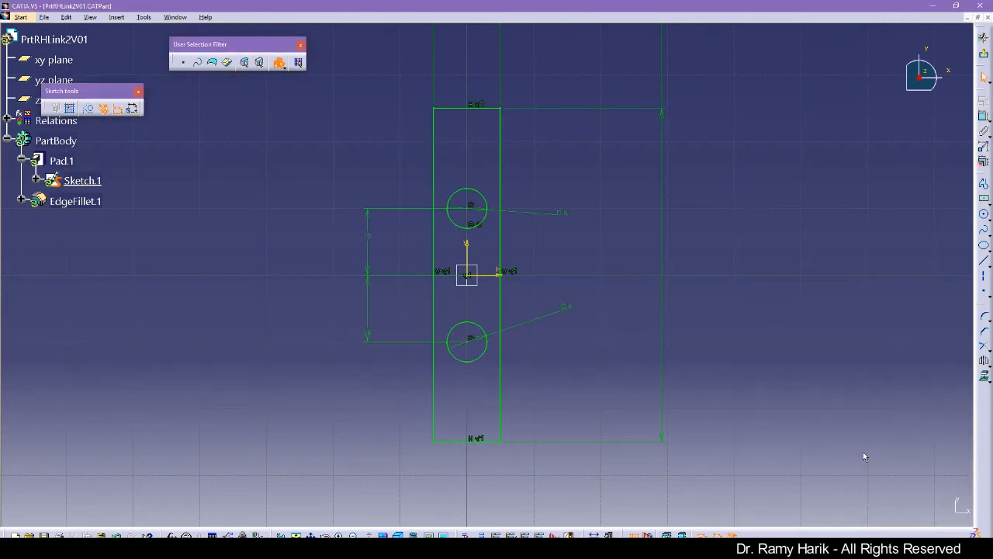
Step: Set the overall length of the link's rectangle to 30 mm and finish the sketch
left_click(633, 344)
middle_click_drag(637, 221, 626, 266)
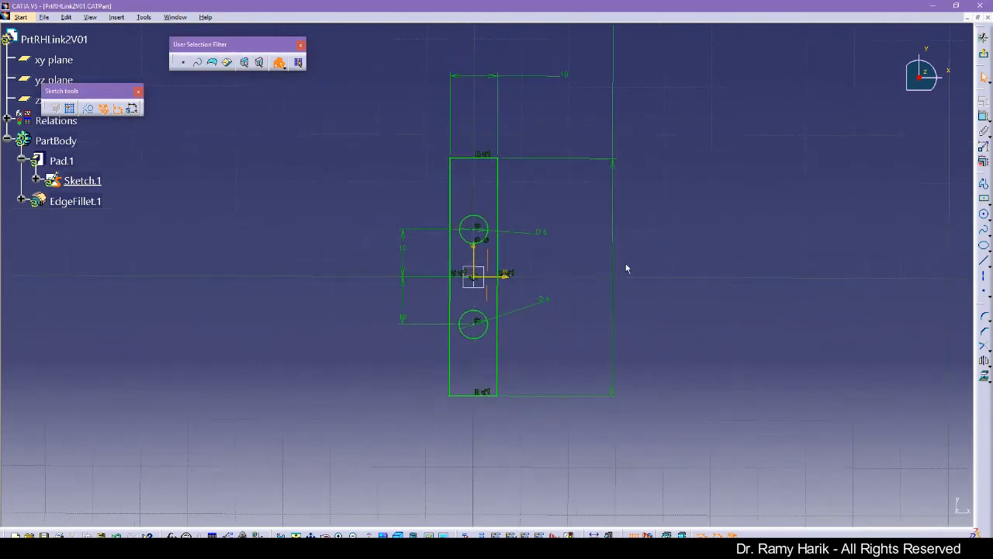
middle_click_drag(544, 202, 539, 225)
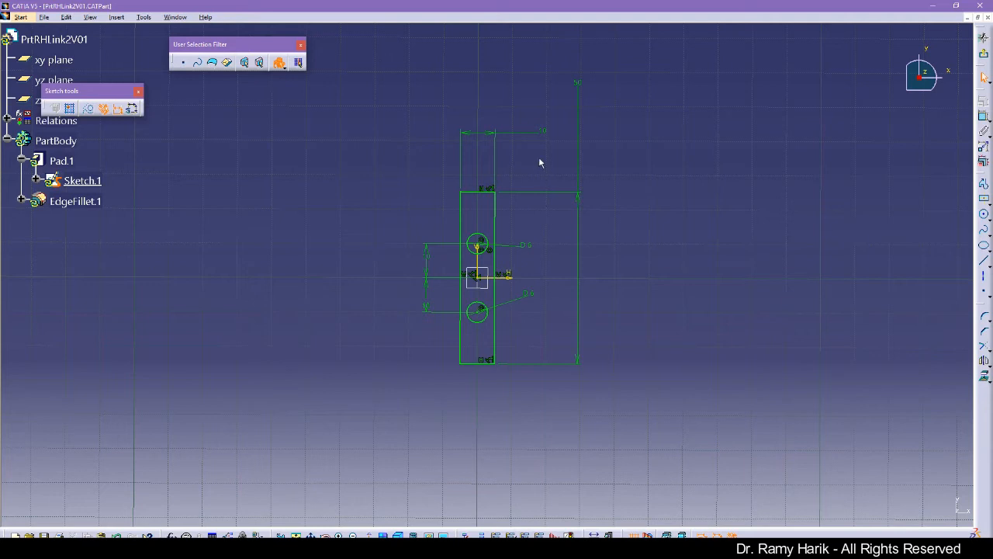
double_click(576, 83)
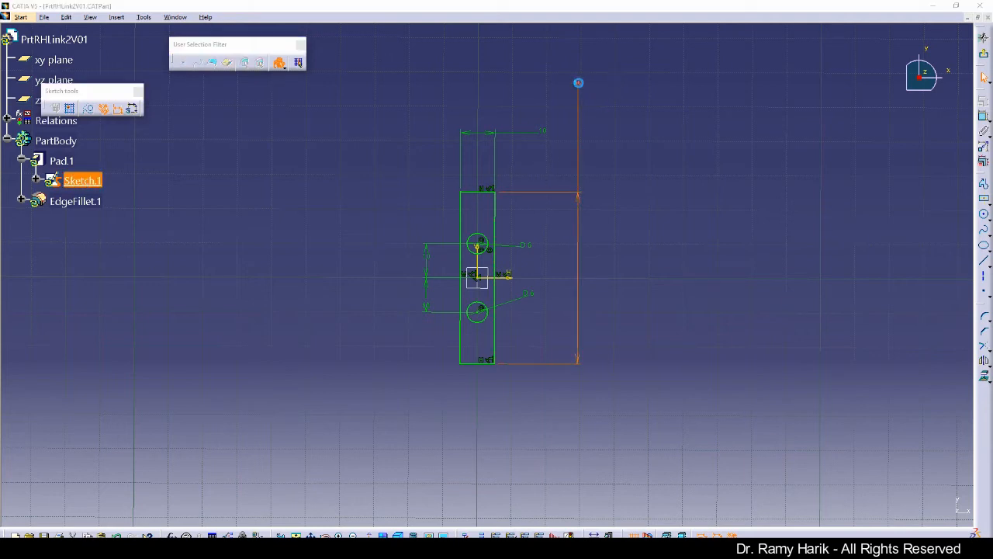
type("30")
key("Return")
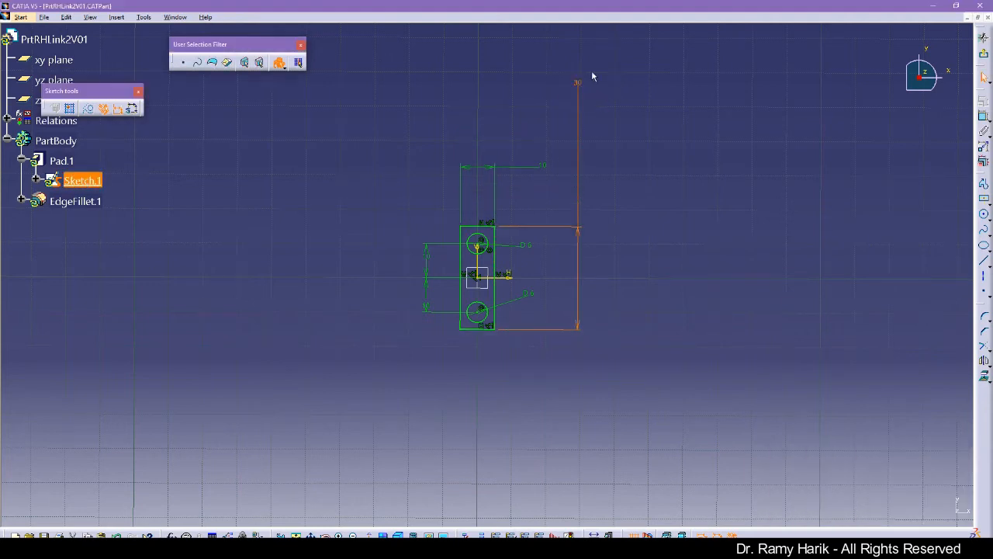
left_click(984, 53)
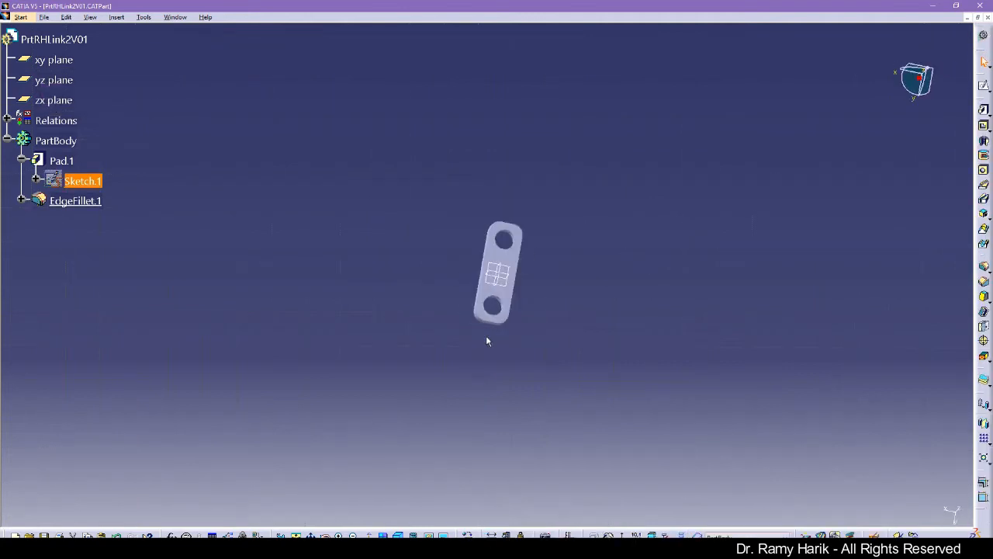
Step: Save the modified Link 2 part and close its document
left_click(44, 17)
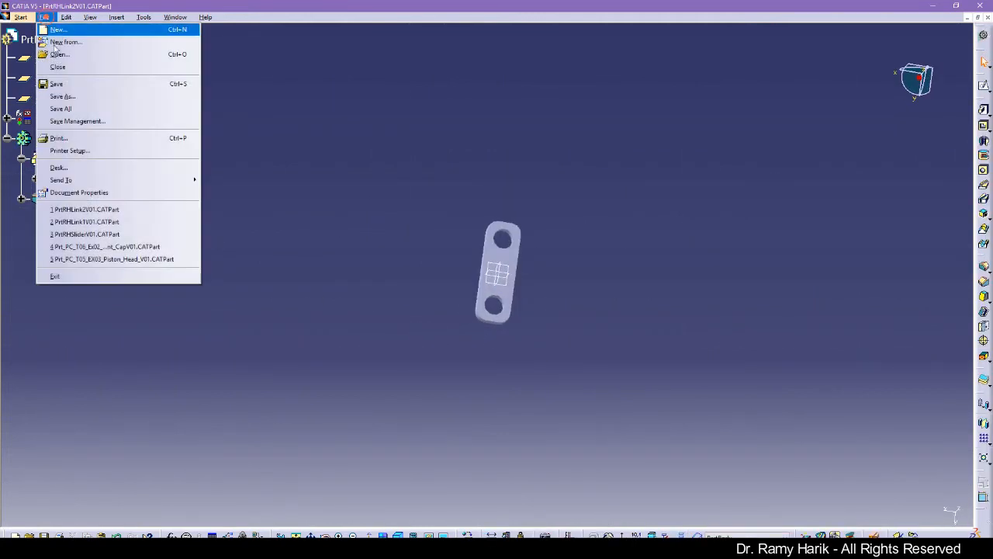
left_click(86, 84)
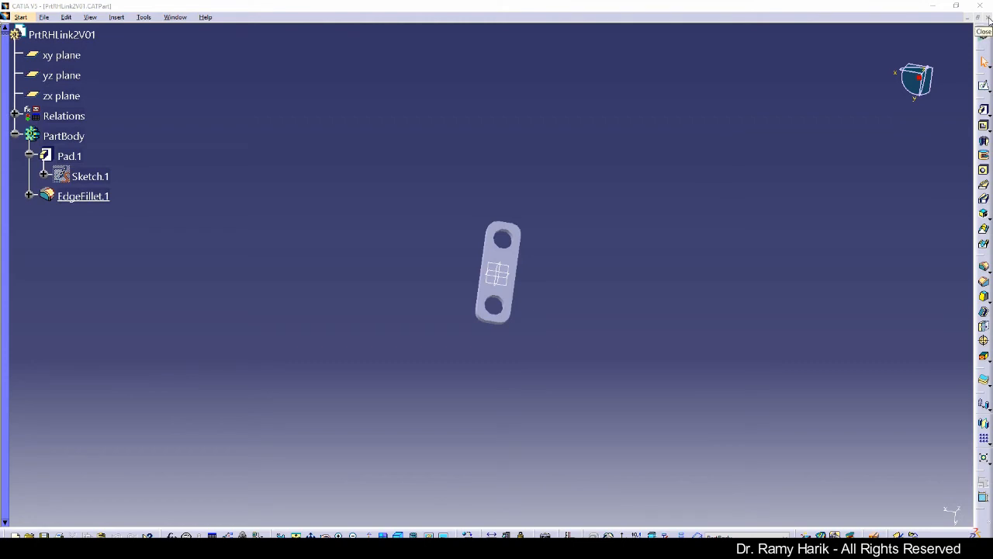
left_click(988, 19)
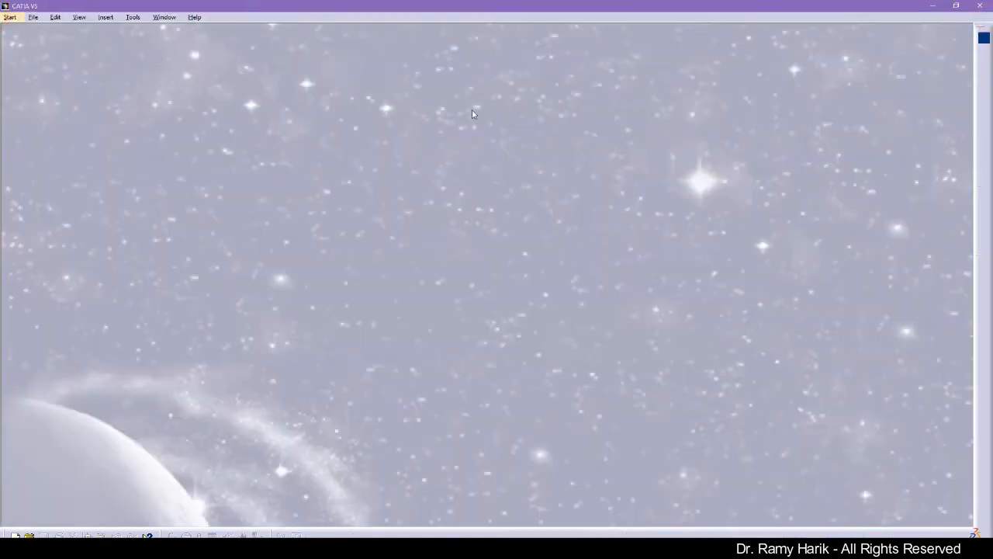
Step: Create a new part from the existing PrtRHSliderV01.CATPart in the Desktop's T07Tutorial Parts folder
left_click(34, 17)
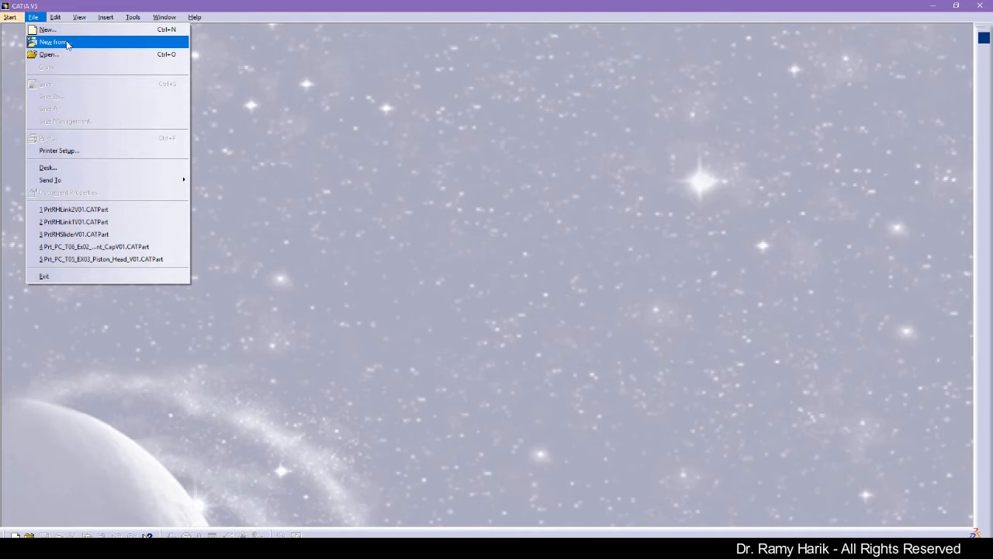
left_click(67, 44)
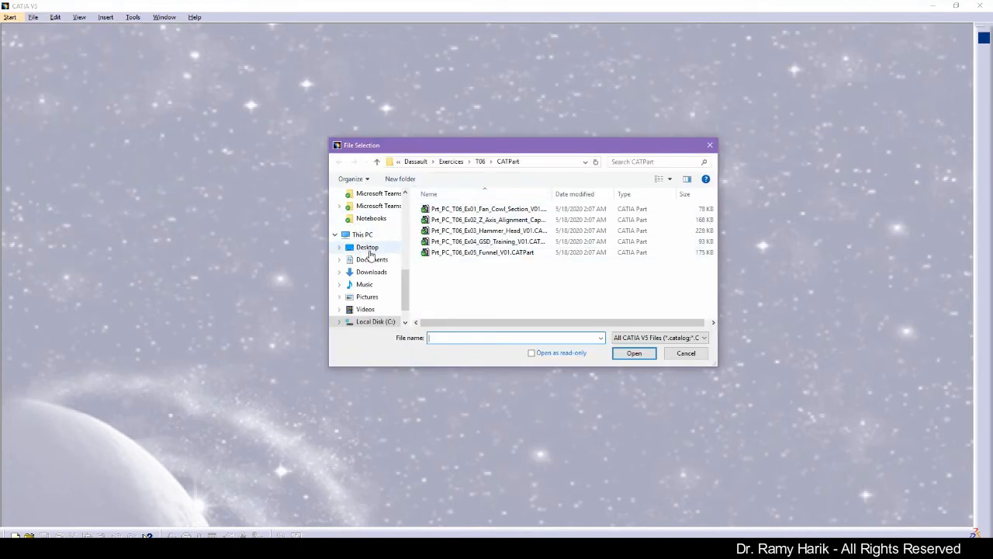
left_click(370, 250)
double_click(502, 227)
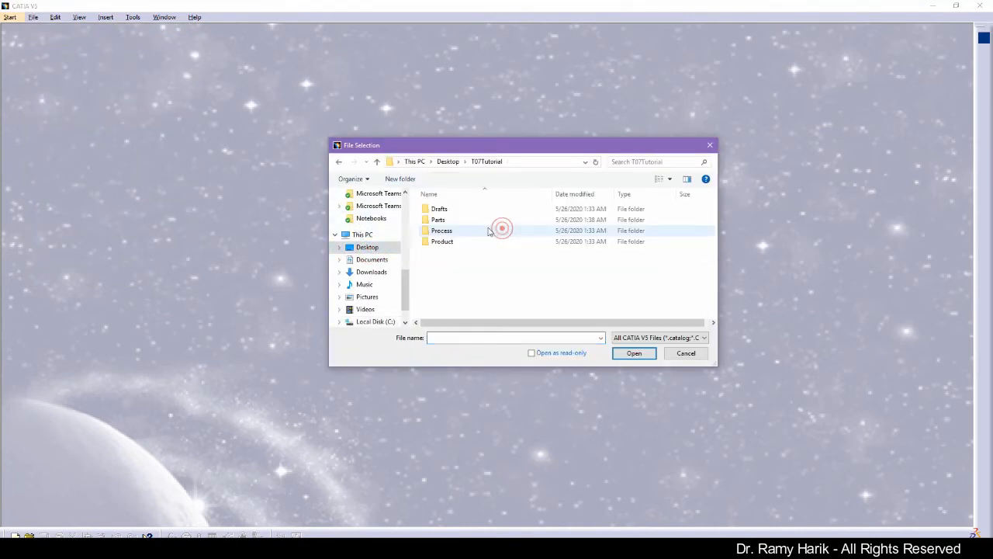
double_click(439, 221)
double_click(454, 230)
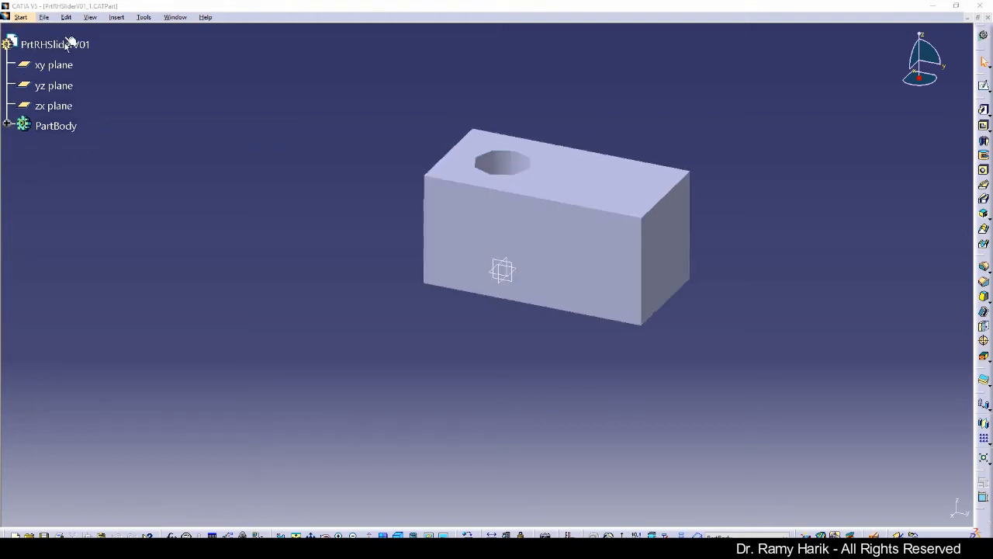
Step: Save the slider copy as PrtRHEngineV01.CATPart in T07Tutorial's Parts folder
left_click(44, 17)
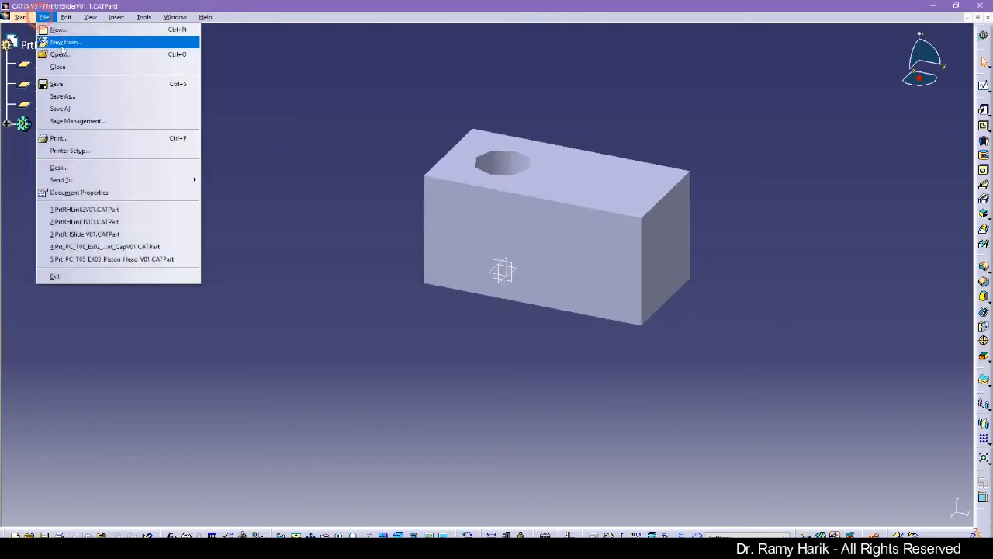
left_click(90, 97)
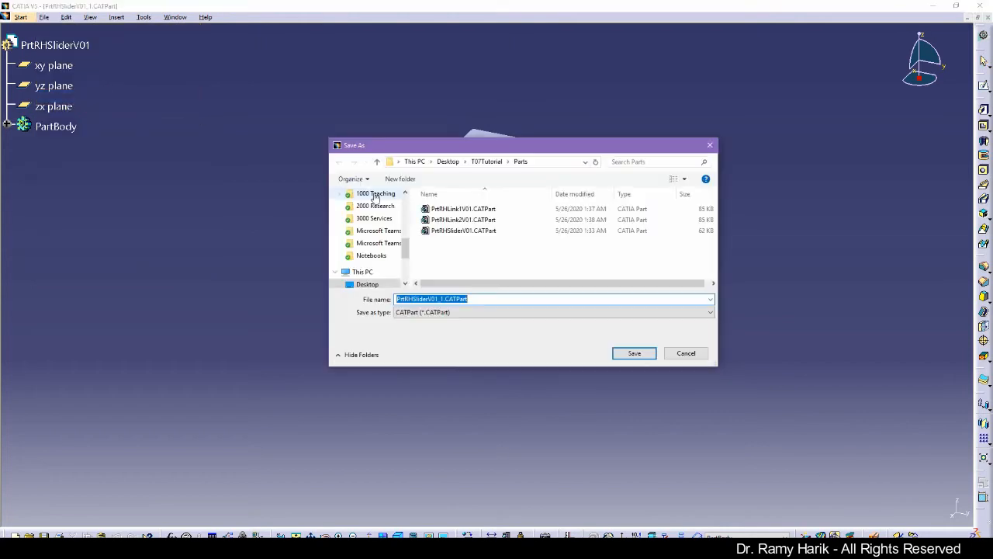
left_click(441, 298)
key("BackSpace")
key("BackSpace")
key("BackSpace")
key("BackSpace")
key("BackSpace")
key("BackSpace")
key("BackSpace")
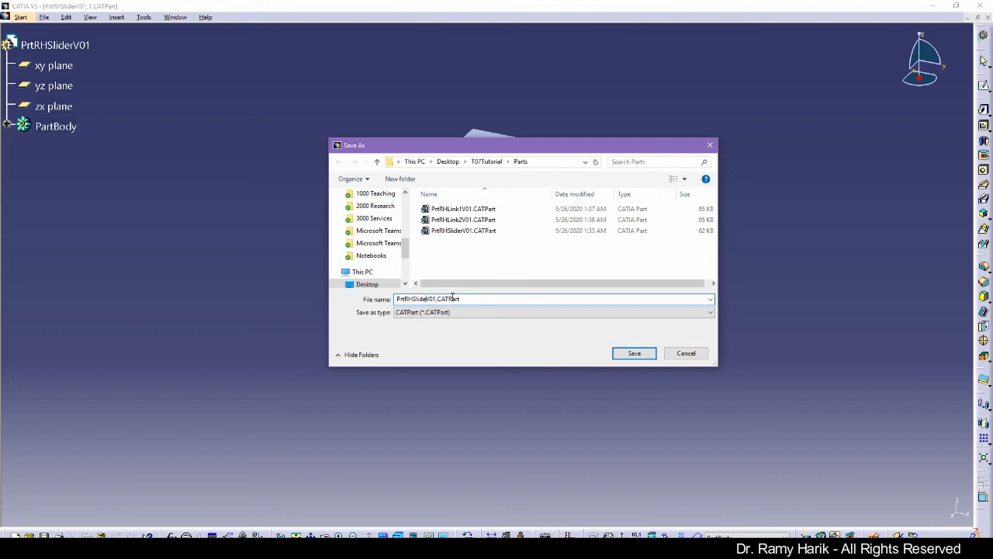
key("BackSpace")
type("Engine")
left_click(633, 353)
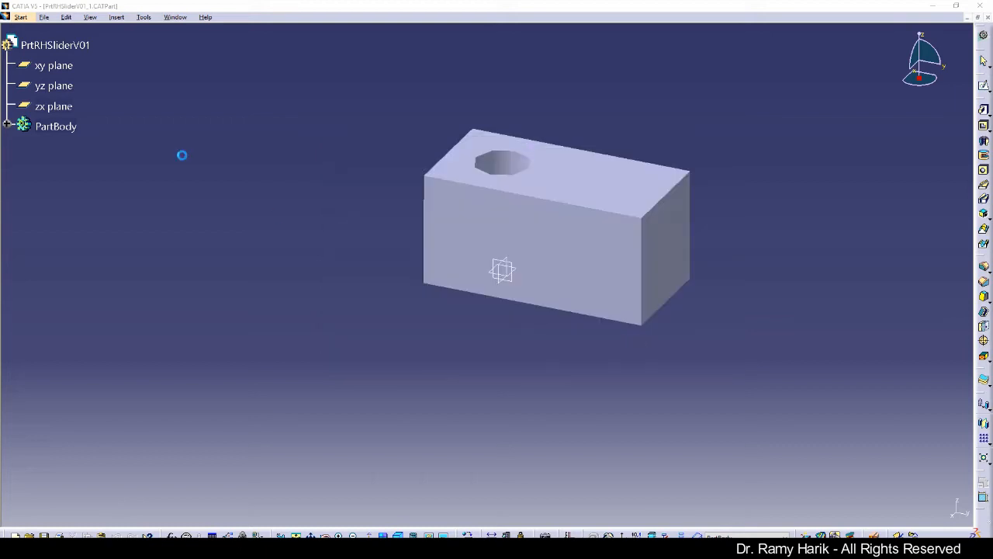
Step: Change the part number in the copied part's product properties to PrtRHEngineV01
left_click(66, 45)
key("alt+Return")
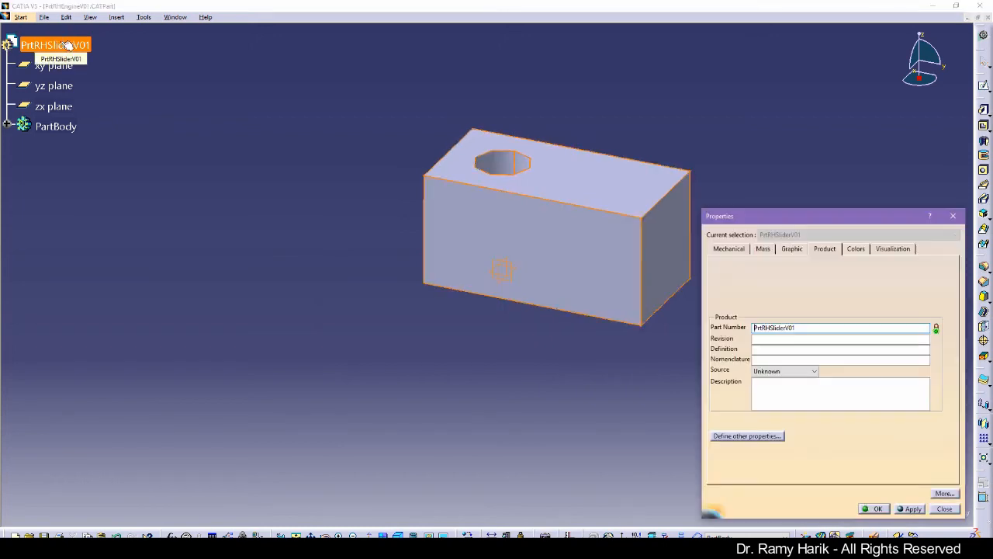
left_click_drag(785, 329, 773, 330)
type("Engine")
key("Return")
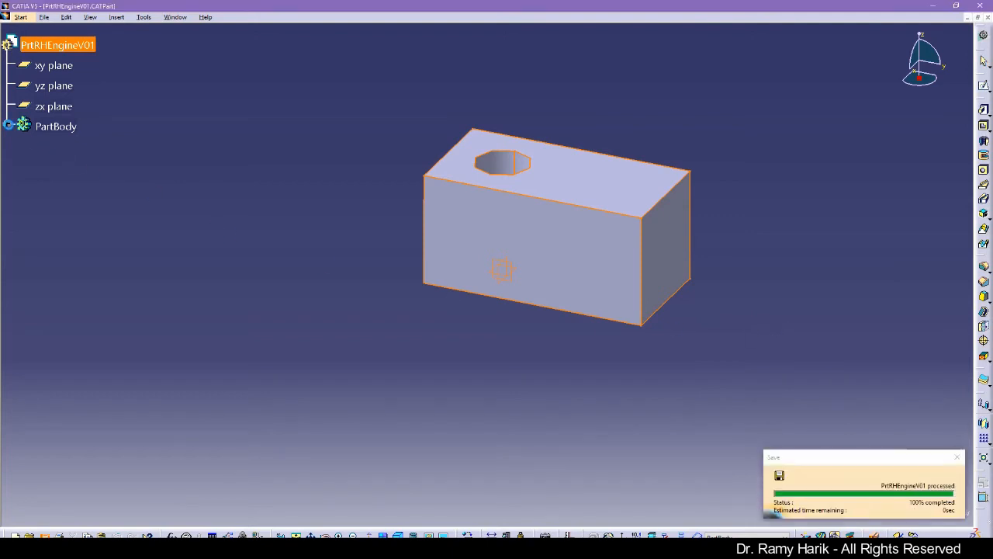
Step: Set the vertical length of the engine sketch's rectangle to 10 mm, exit the sketch and shorten the pad's extrusion length
left_click(8, 126)
double_click(81, 166)
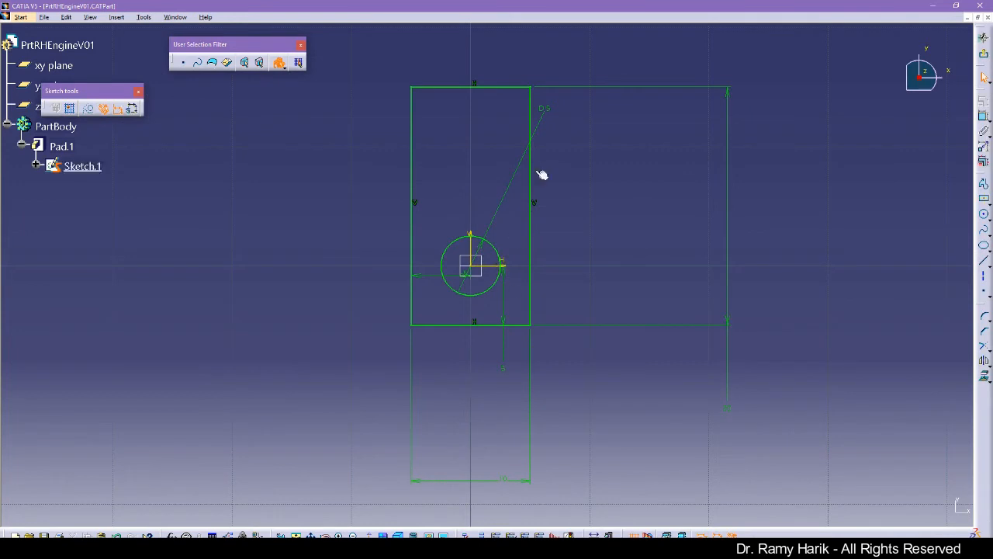
double_click(729, 410)
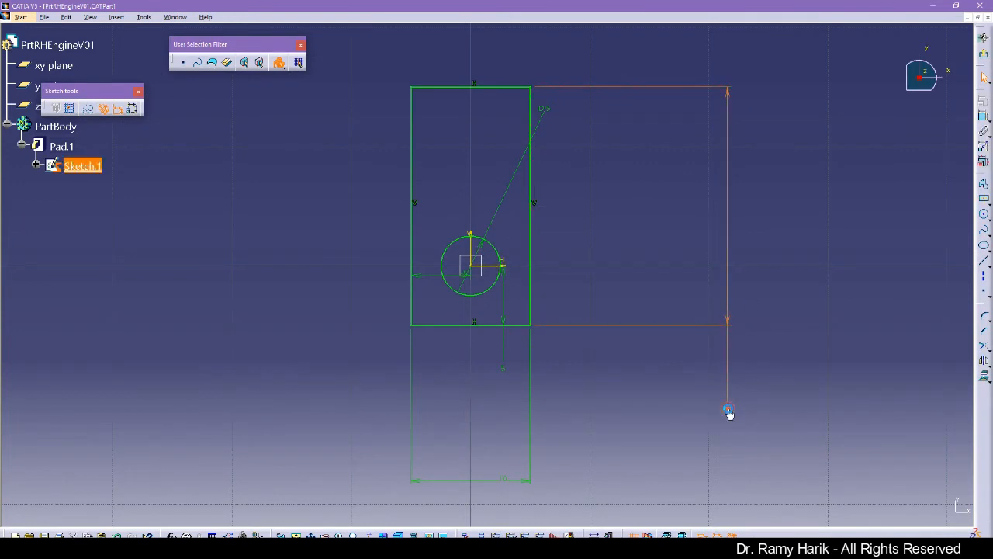
type("10")
key("Return")
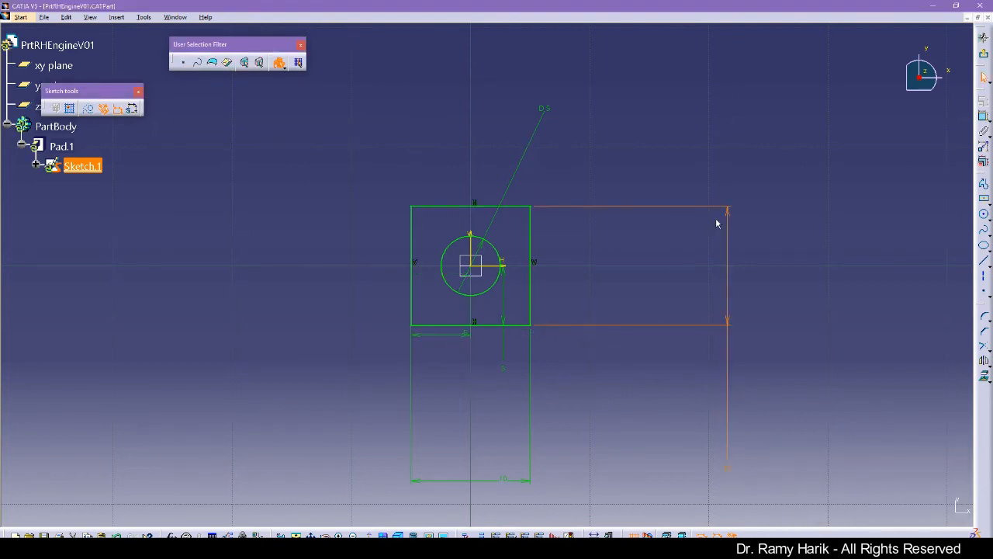
left_click(984, 53)
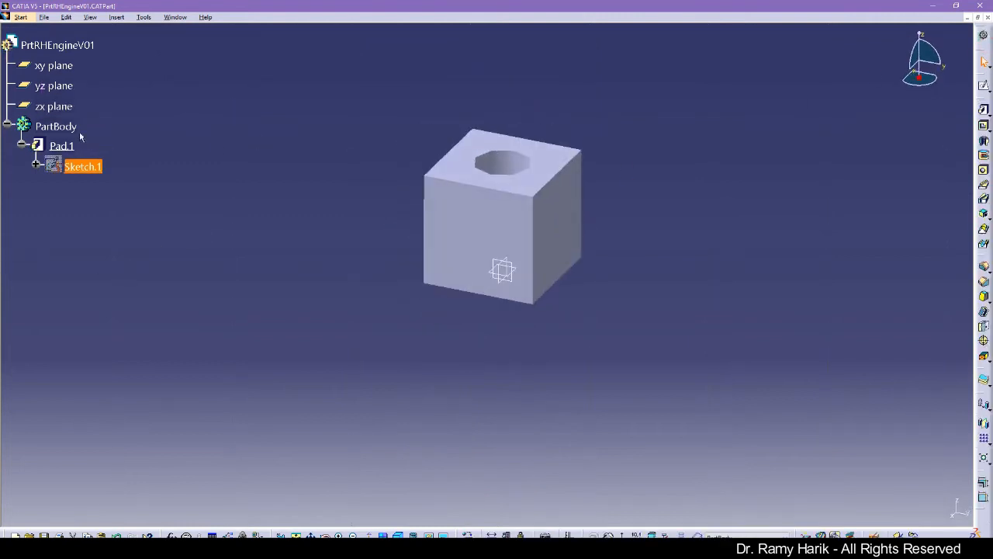
double_click(61, 146)
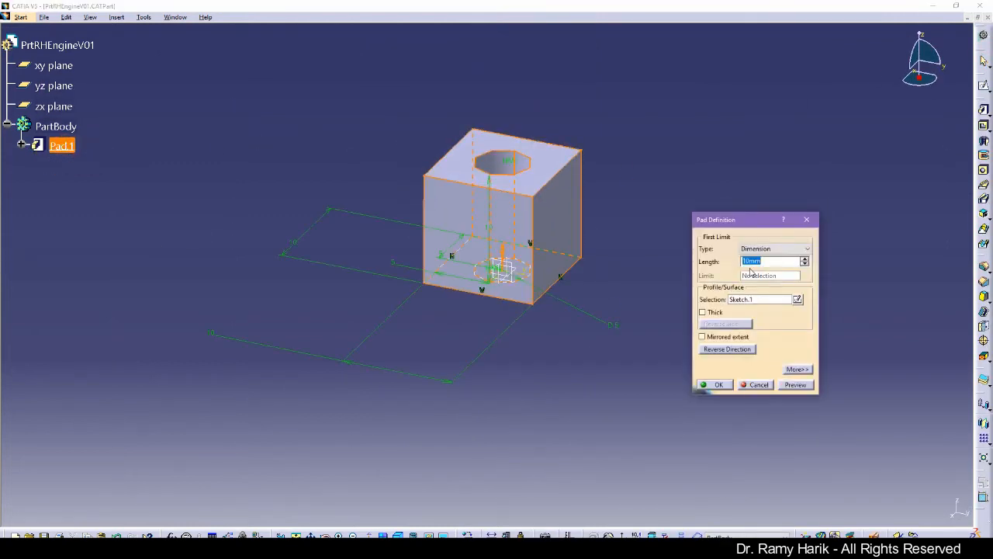
key("Return")
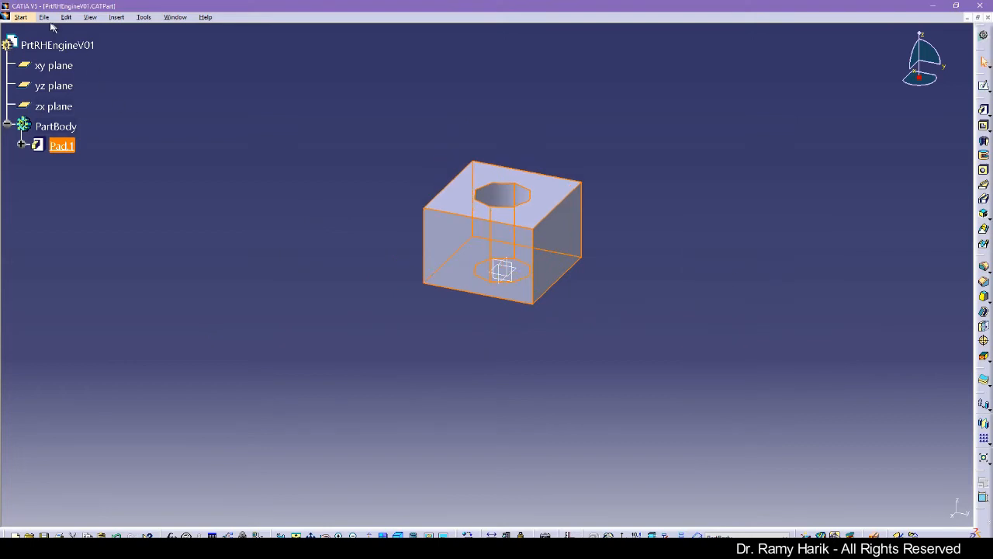
Step: Save all changes to the engine part and close its document
left_click(44, 18)
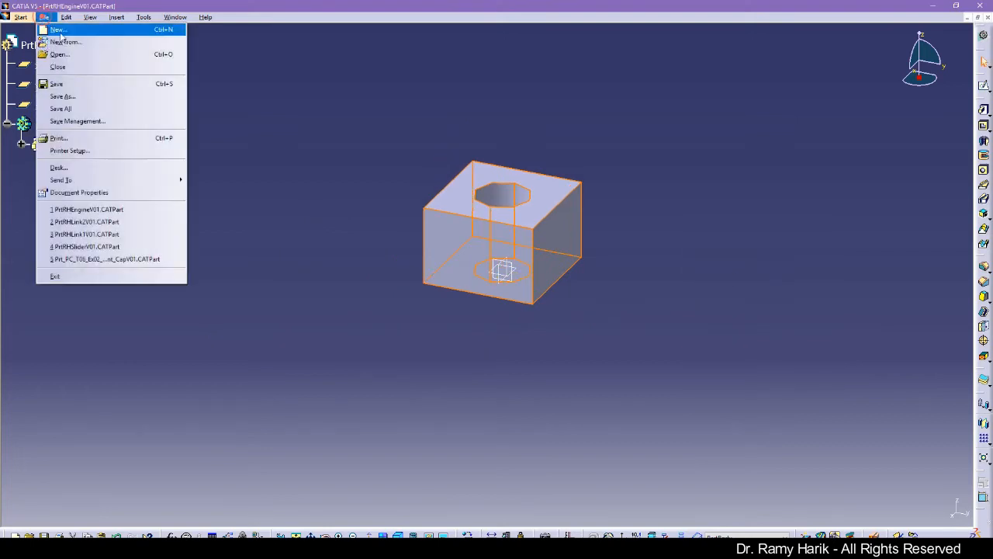
left_click(86, 110)
left_click(475, 308)
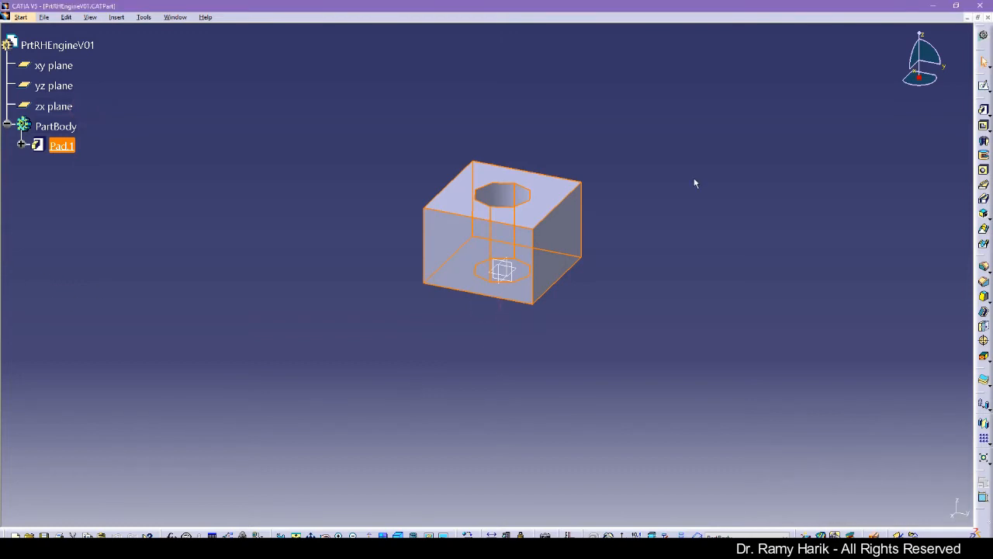
left_click(988, 17)
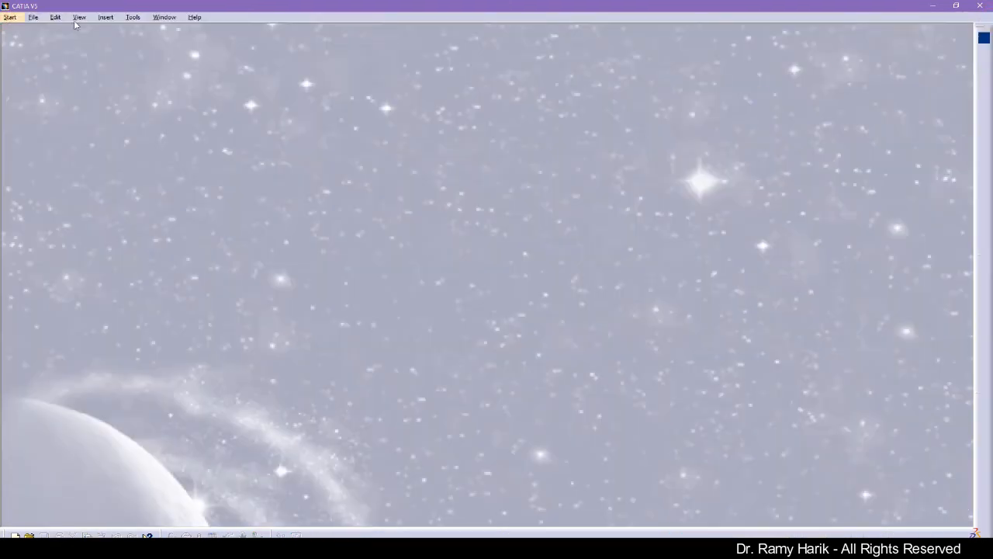
Step: Start a new product in the Assembly Design workbench
left_click(8, 20)
mouse_move(94, 42)
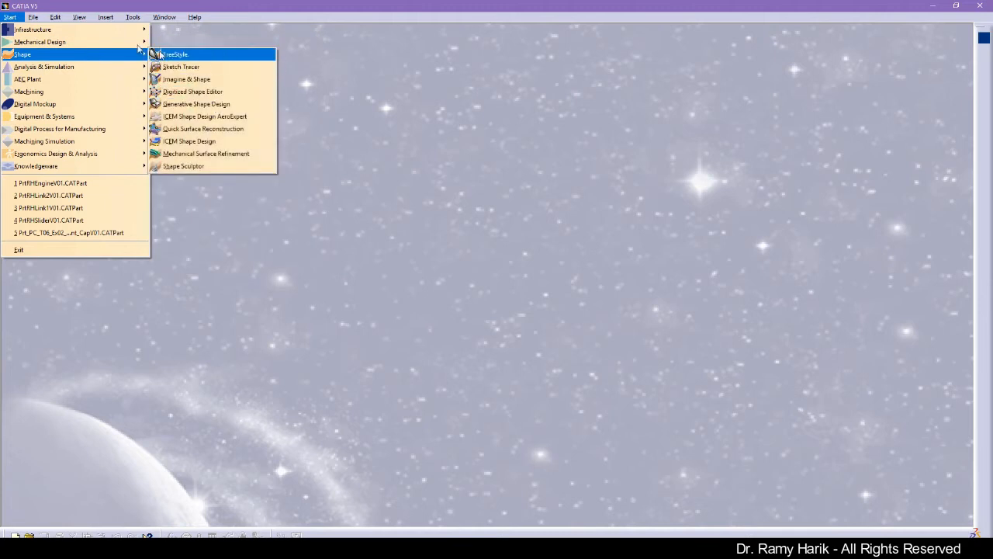
left_click(189, 55)
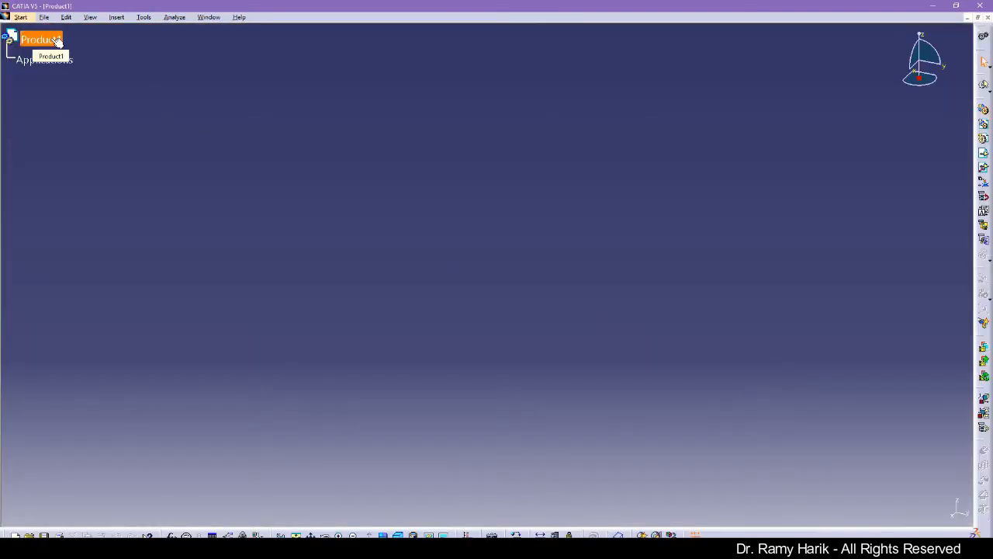
double_click(57, 42)
double_click(796, 328)
type("PrdRHFirs")
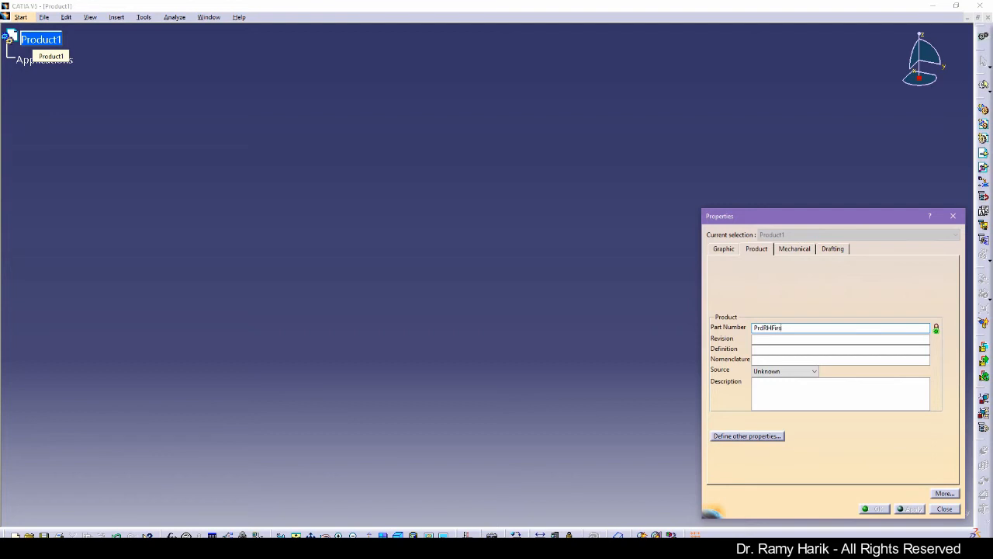
type("tAssemblyV01")
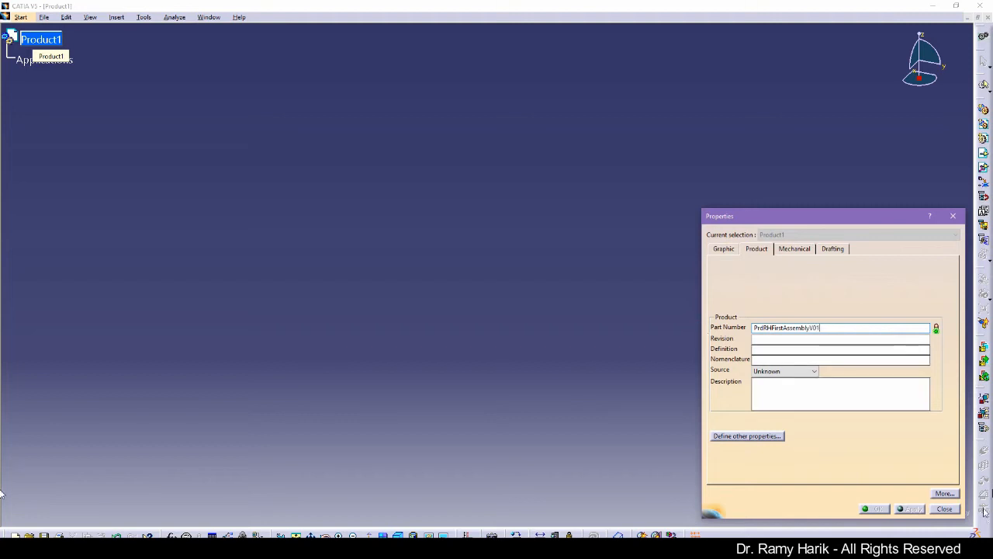
left_click(780, 333)
left_click(828, 328)
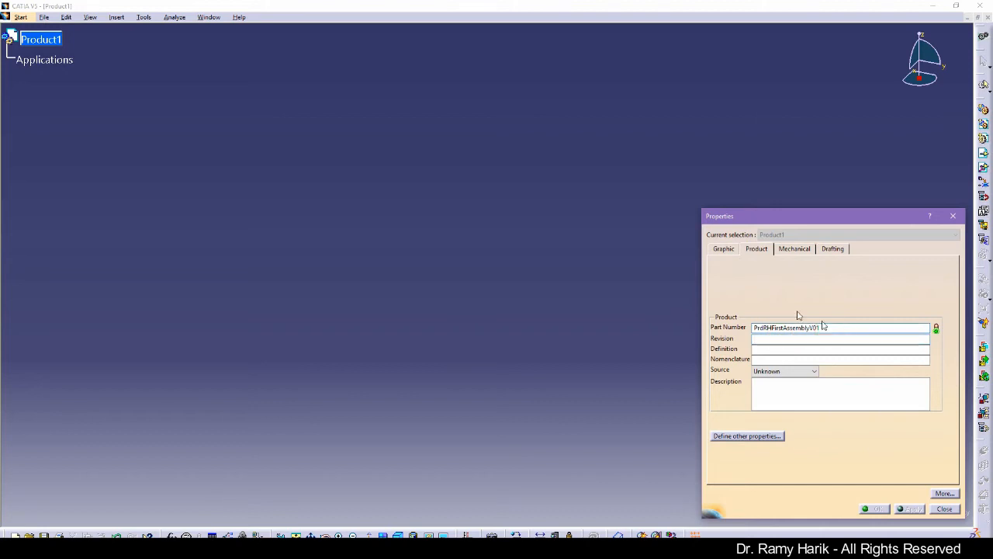
left_click(760, 249)
left_click(794, 249)
left_click(757, 248)
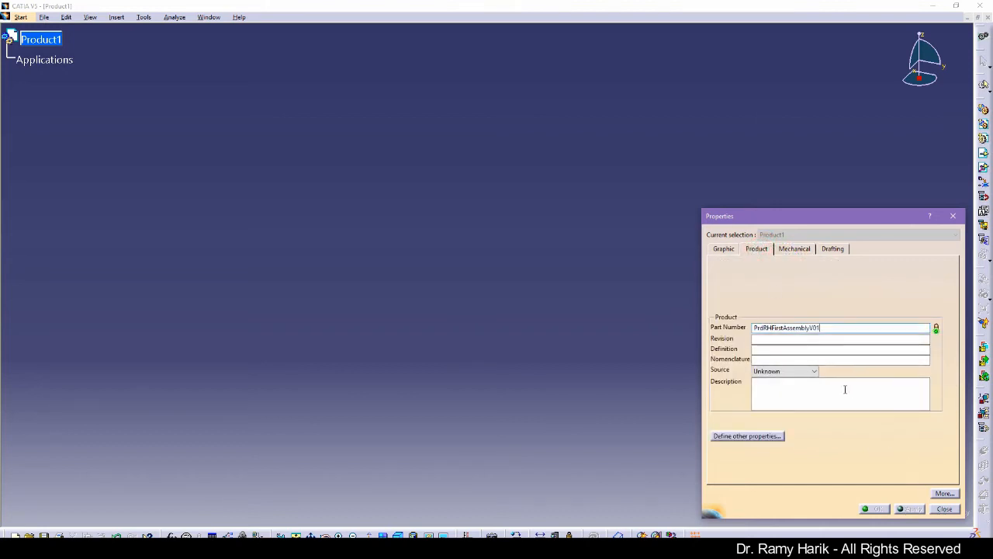
left_click(945, 508)
Step: Change the part number in the product's properties to PrdRHFirstAssemblyV01
right_click(48, 40)
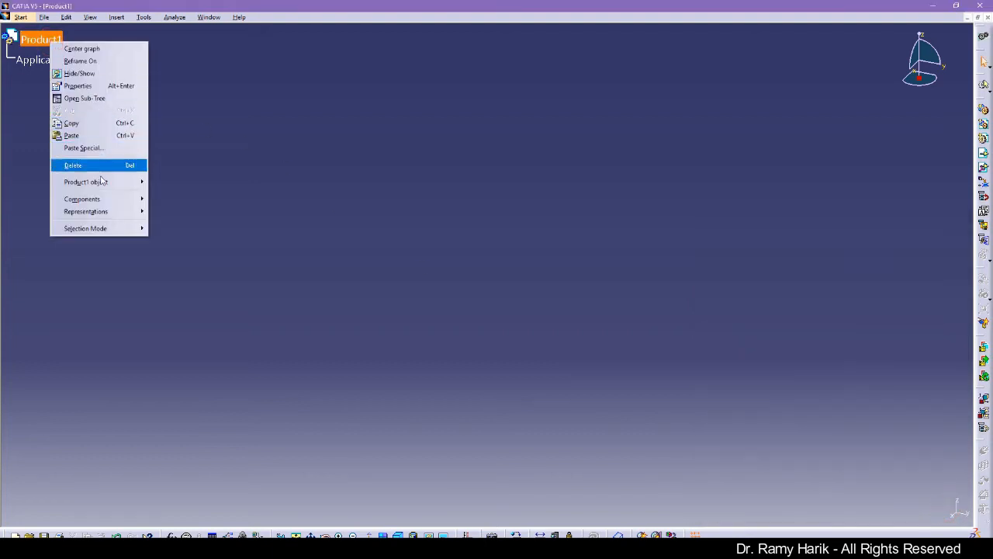
left_click(88, 87)
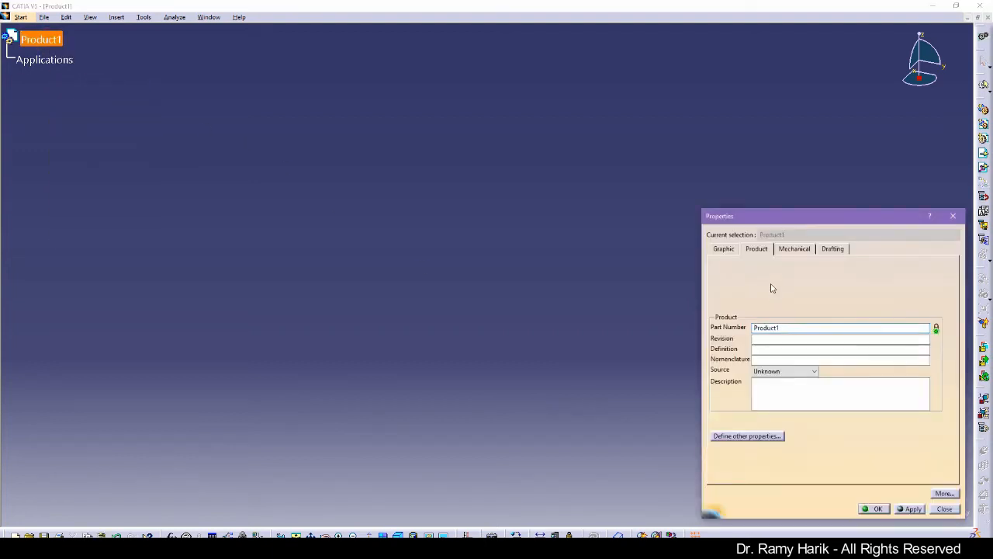
double_click(785, 328)
type("Prd")
key("Return")
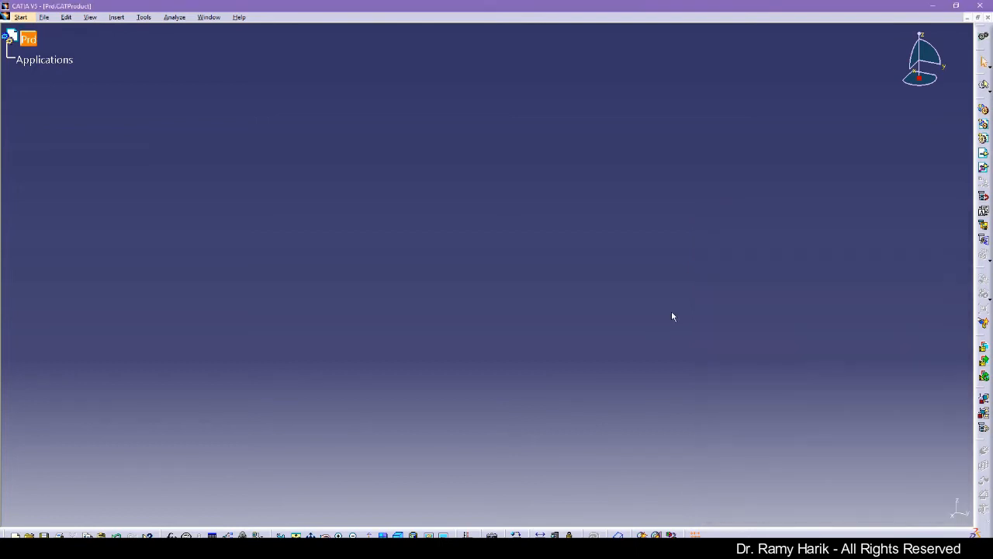
key("alt+Return")
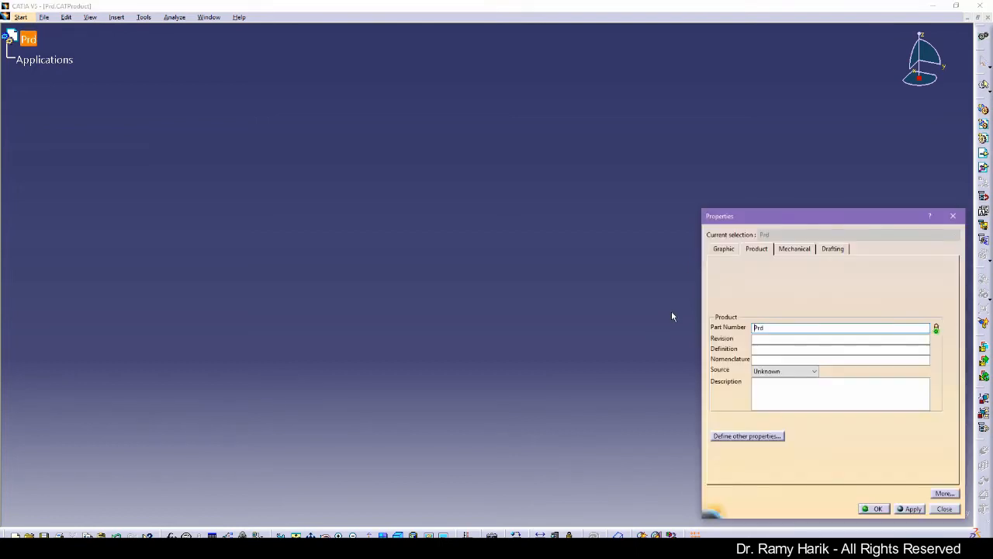
left_click(782, 328)
type("RHFirstAssemblyV01")
key("Return")
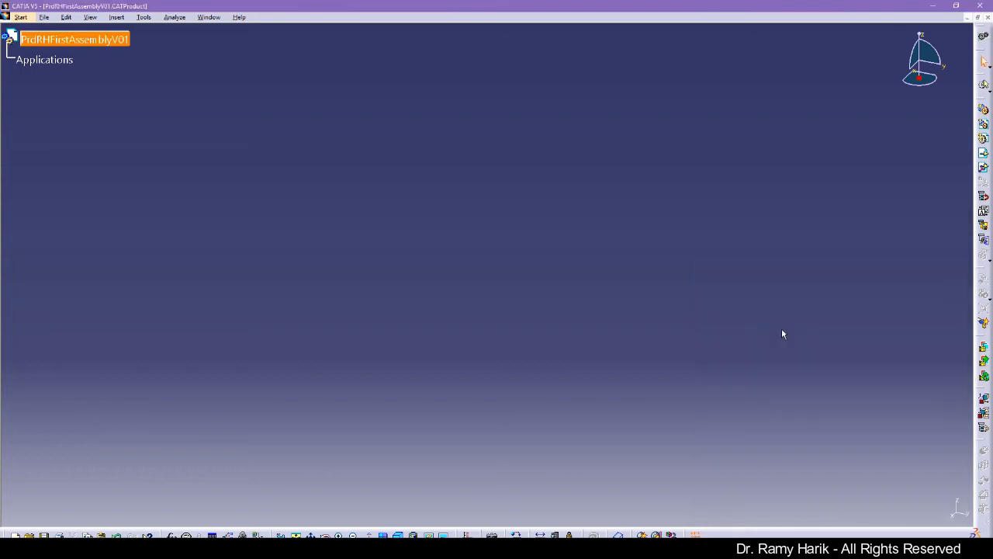
Step: Save the assembly as PrdRHFirstAssemblyV01.CATProduct in the product folder inside T07Tutorial
left_click(45, 19)
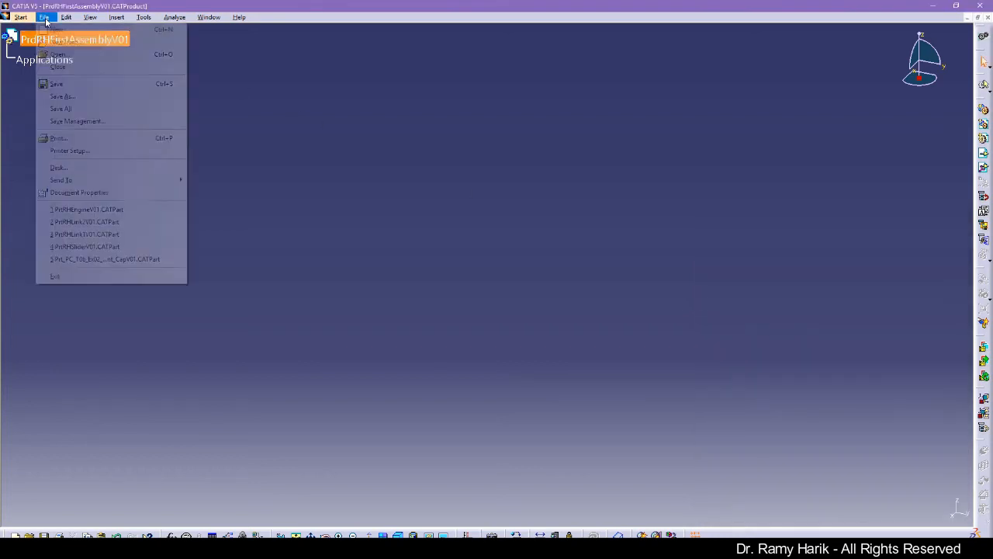
left_click(83, 86)
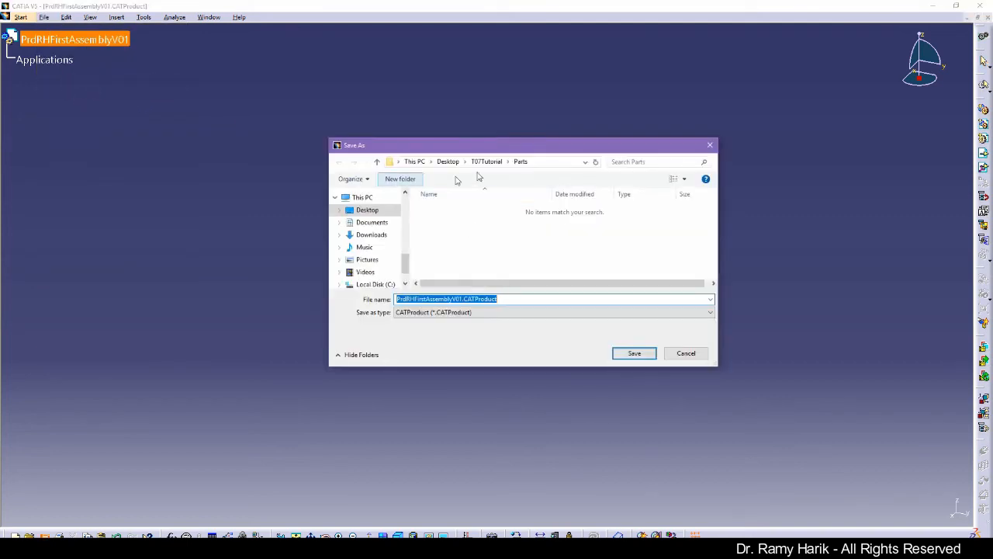
left_click(490, 164)
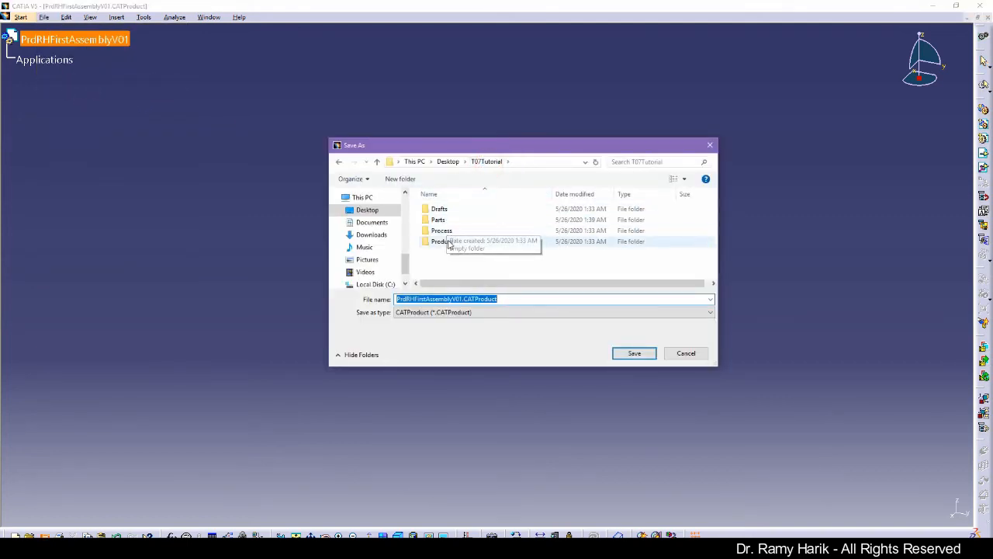
double_click(444, 242)
left_click(634, 353)
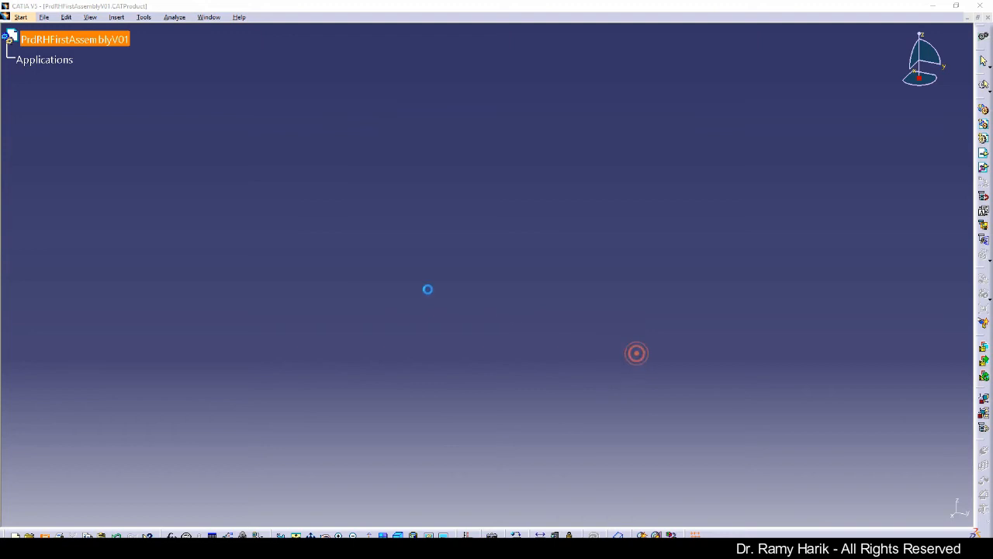
left_click(177, 161)
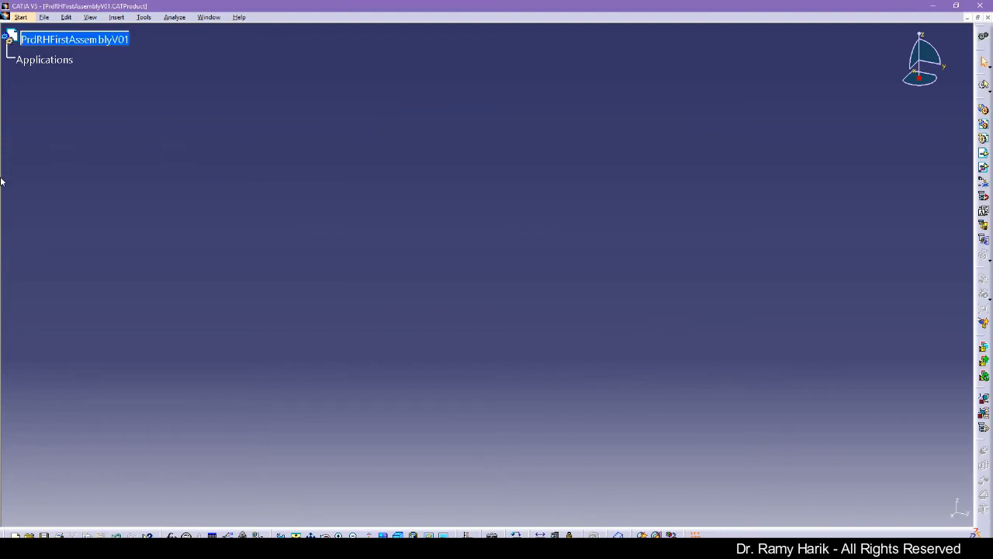
left_click(1, 215)
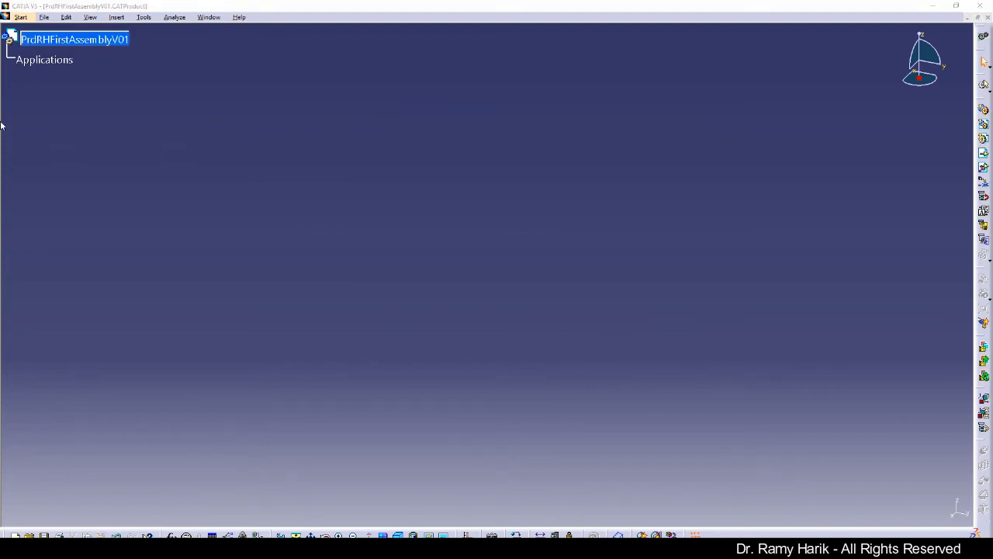
scroll(1, 125, "down", 1)
left_click(78, 105)
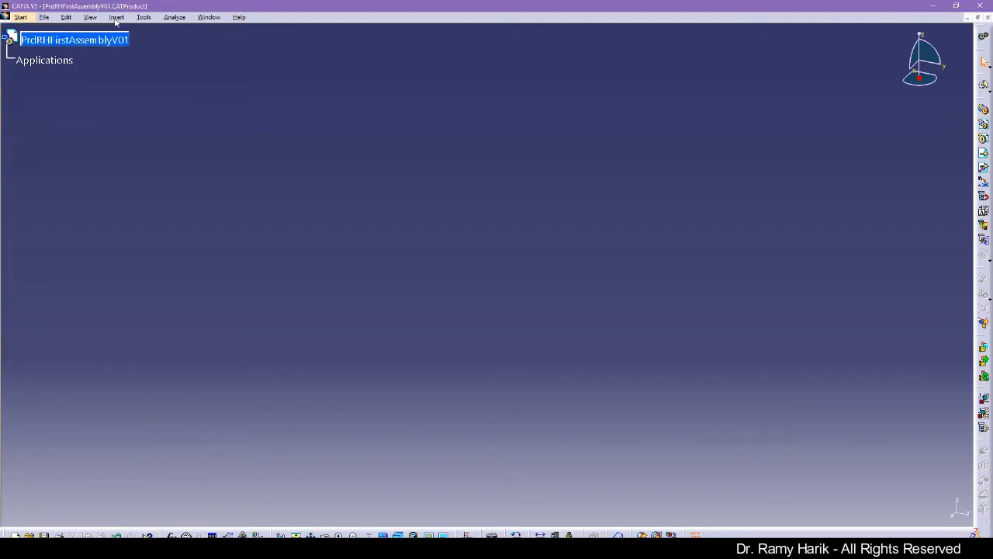
left_click(85, 41)
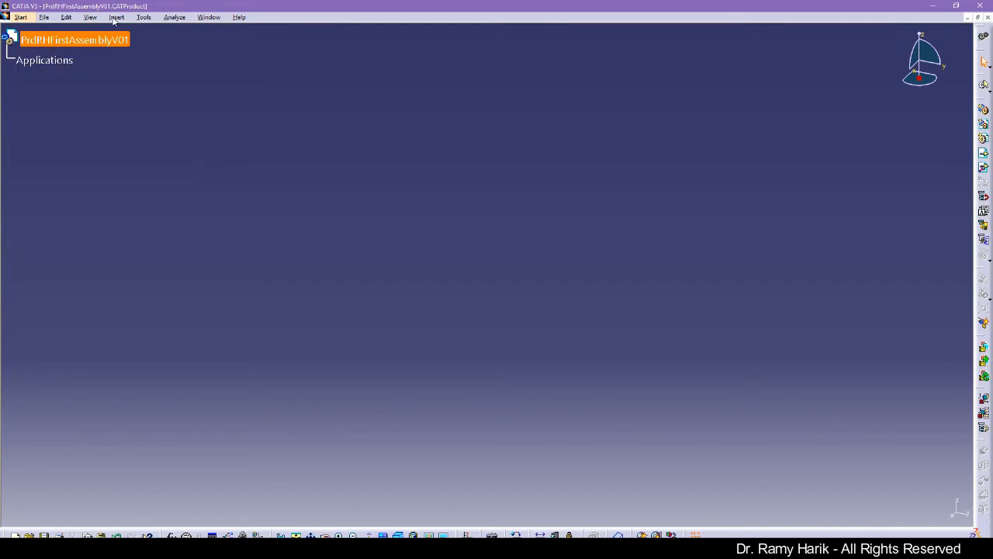
left_click(109, 91)
left_click(119, 19)
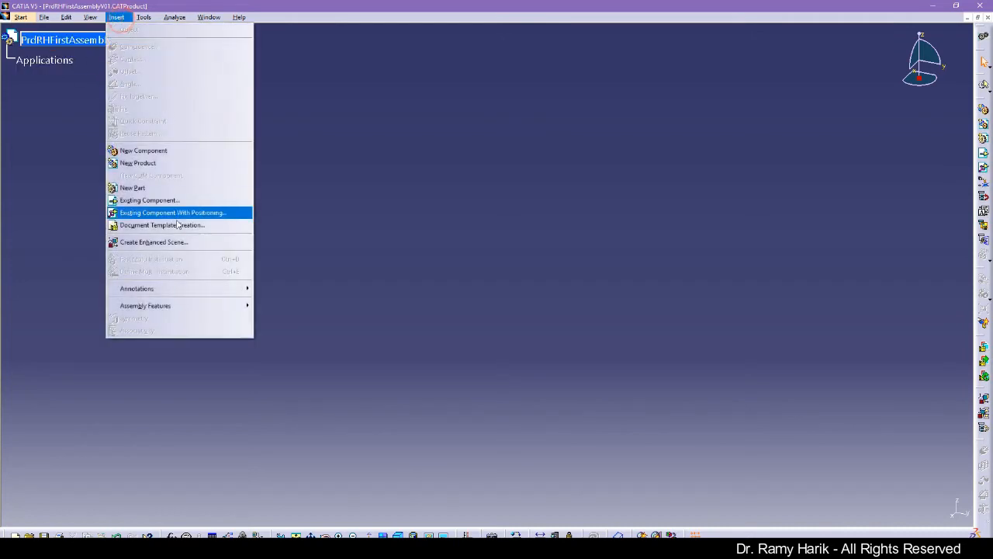
left_click(148, 199)
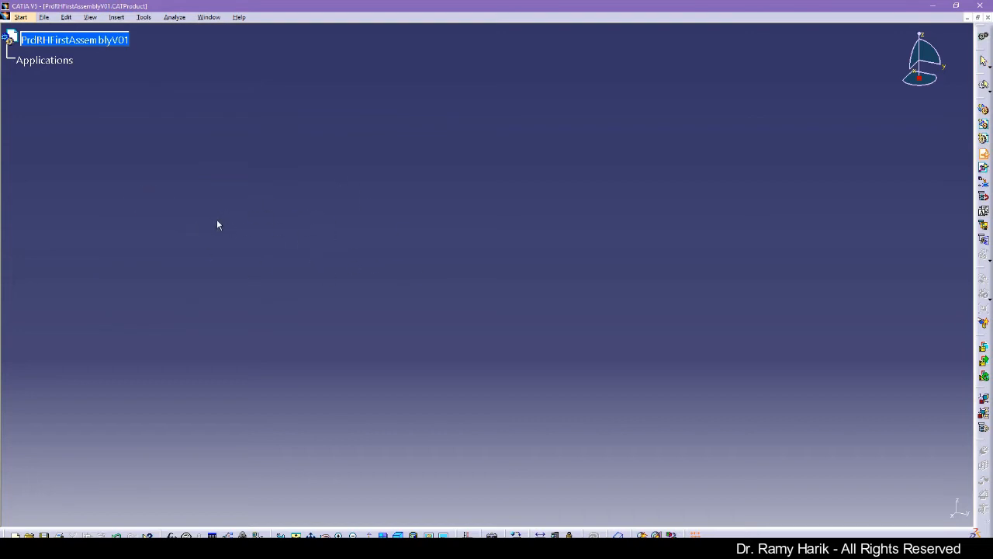
left_click(90, 40)
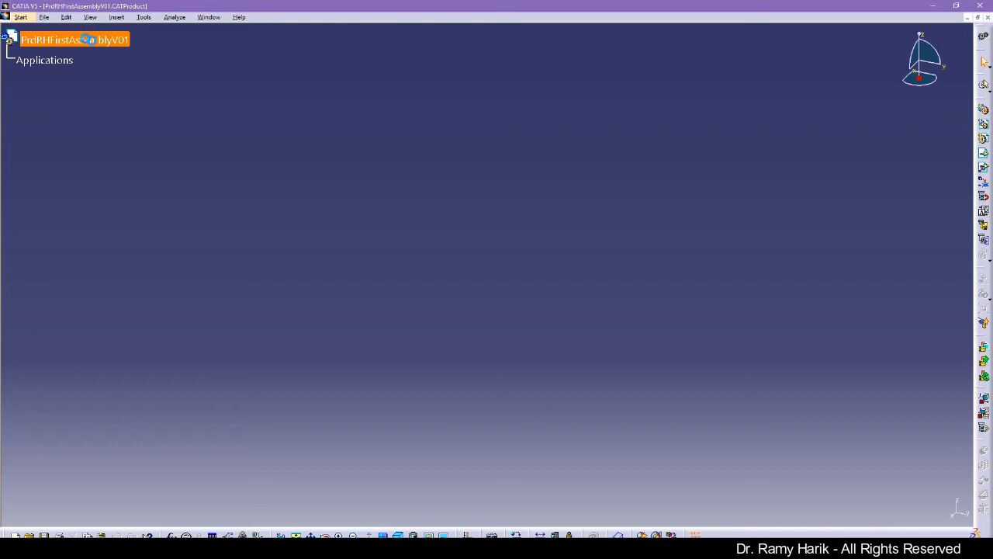
left_click(118, 18)
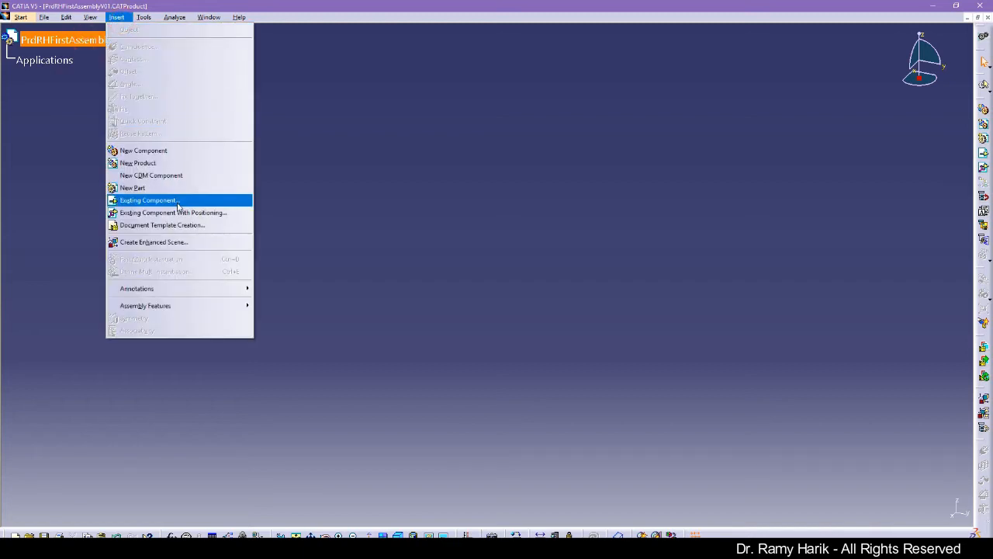
left_click(180, 200)
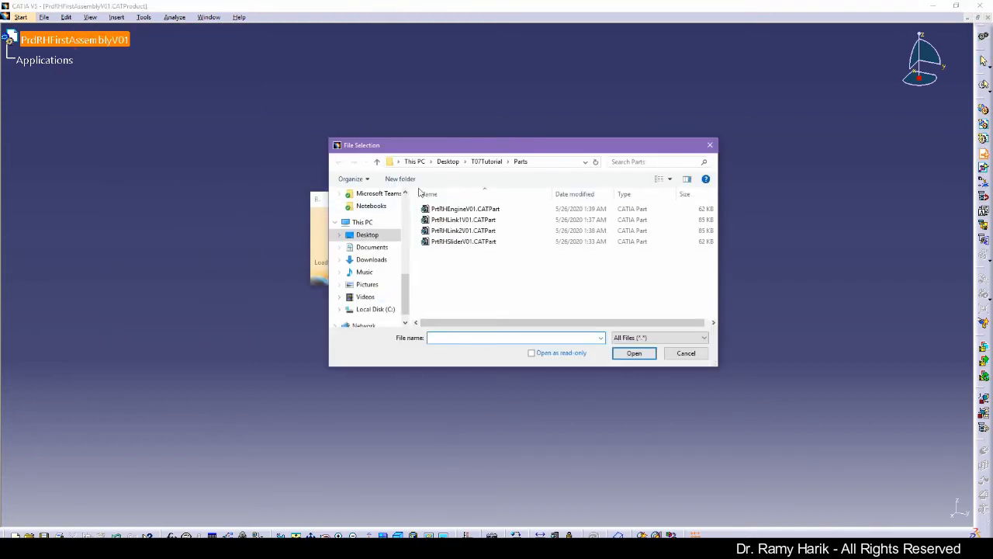
left_click(709, 145)
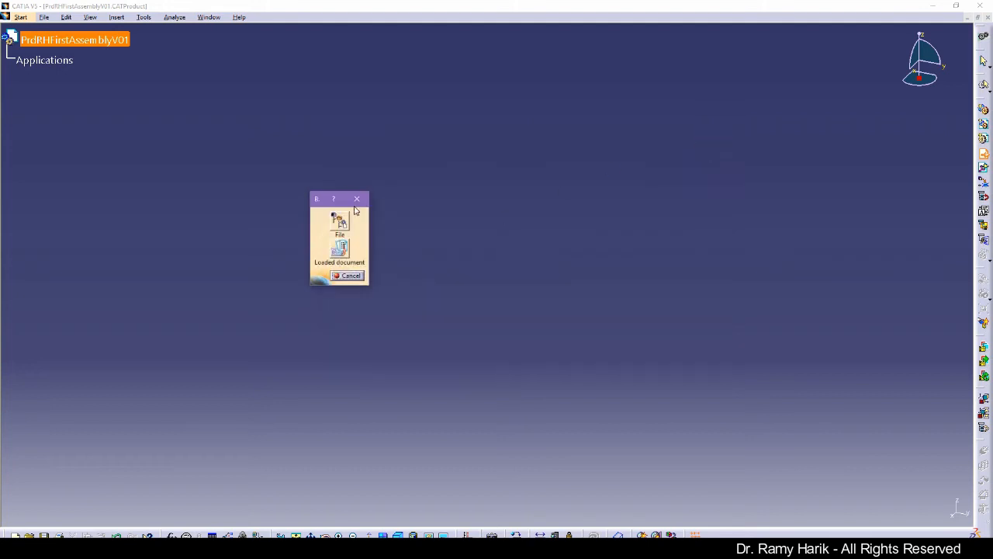
left_click(357, 198)
Step: Insert the engine, Link 1, Link 2 and slider parts from the Parts folder into PrdRHFirstAssemblyV01 as existing components
left_click(117, 17)
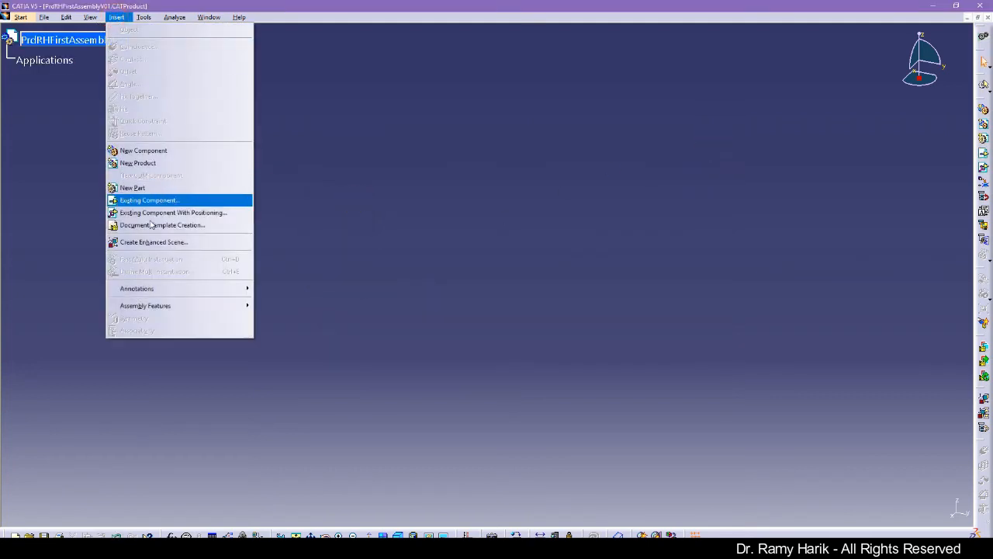
left_click(375, 244)
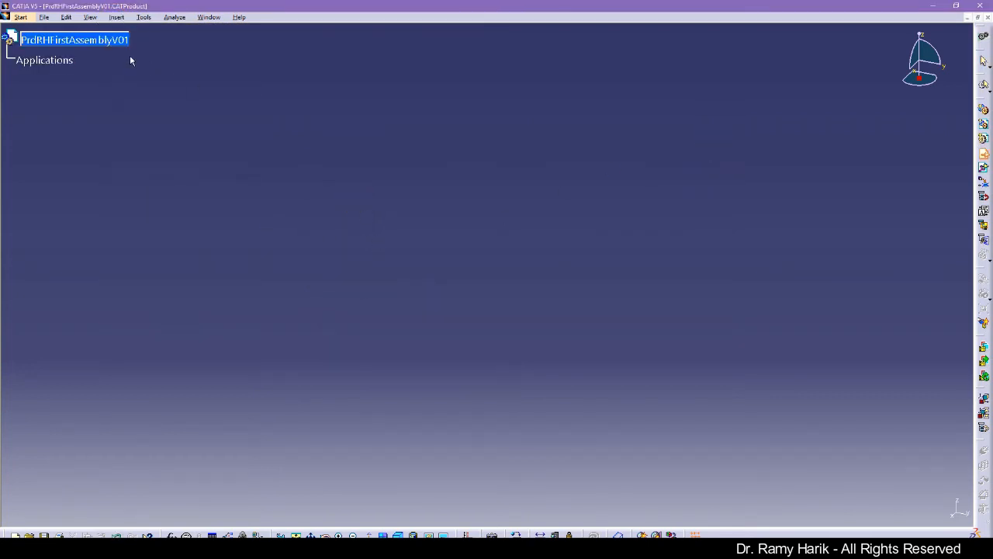
left_click(90, 40)
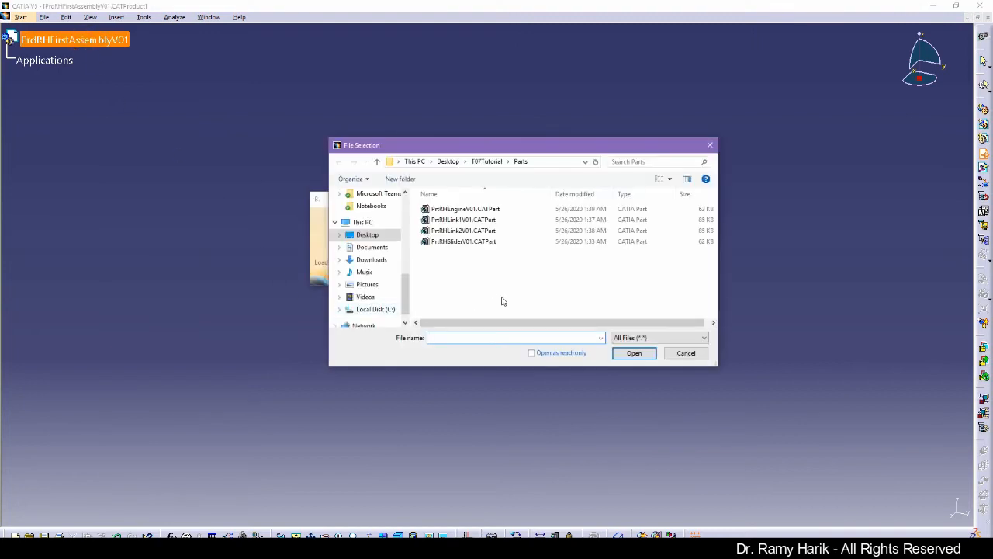
left_click_drag(533, 300, 436, 207)
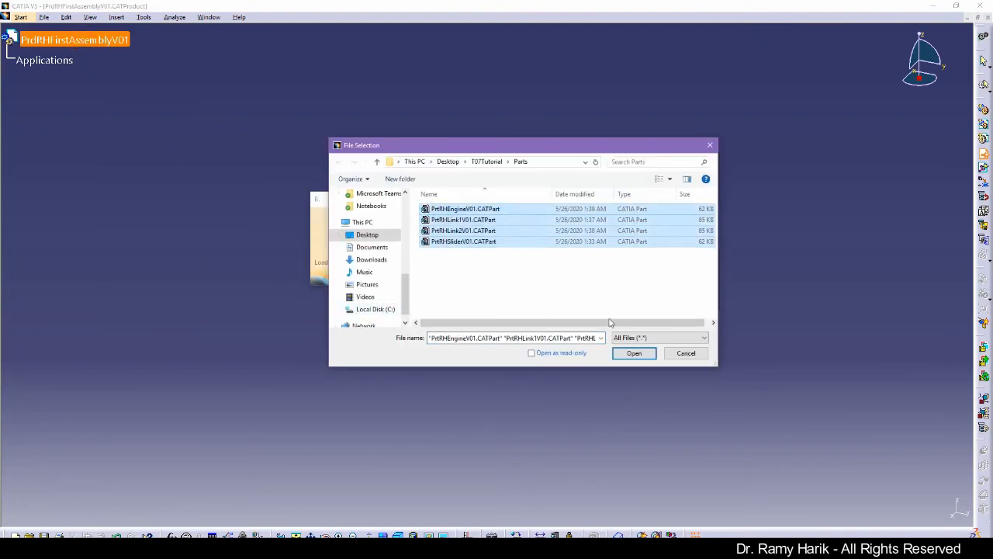
left_click(634, 353)
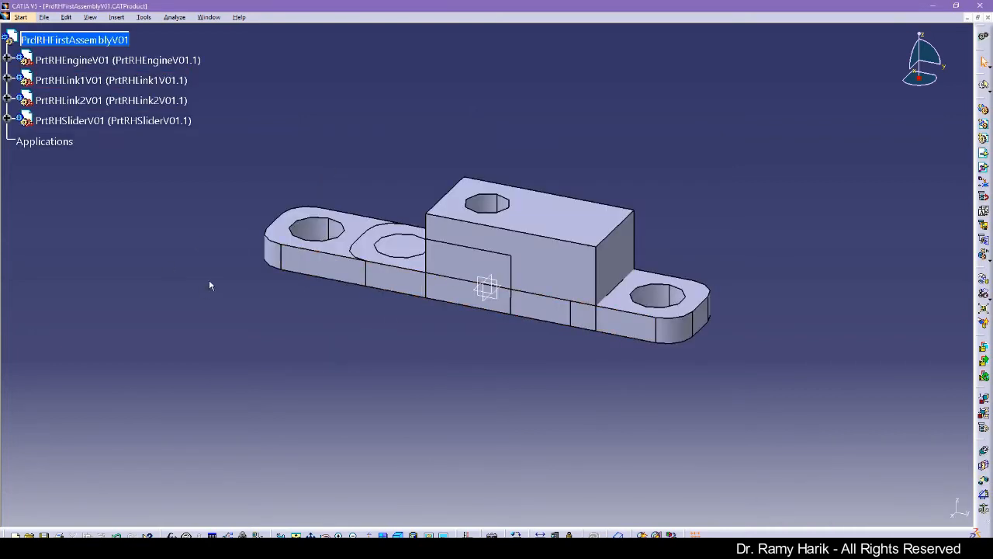
Step: Save all open documents of the assembly, including the product and its inserted parts
left_click(44, 18)
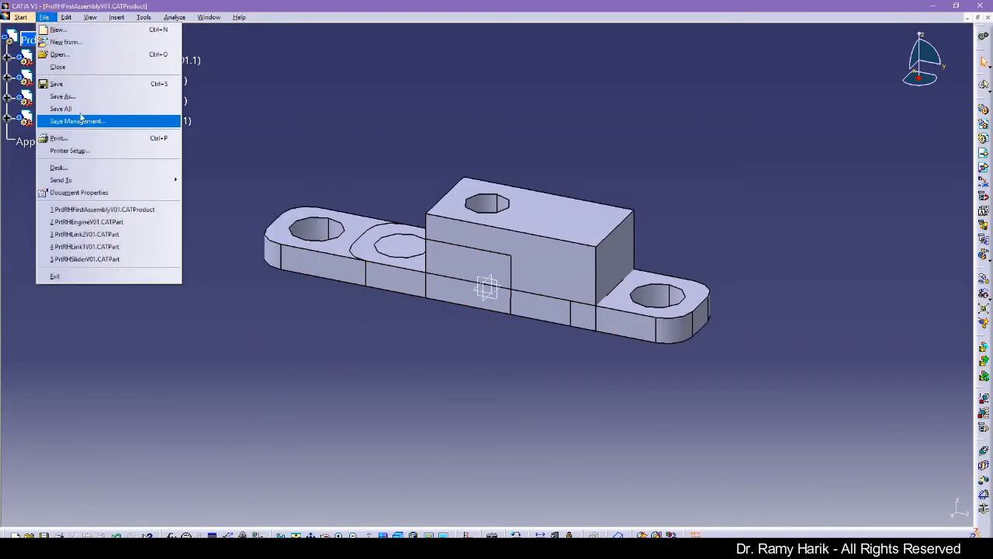
left_click(60, 108)
left_click(475, 308)
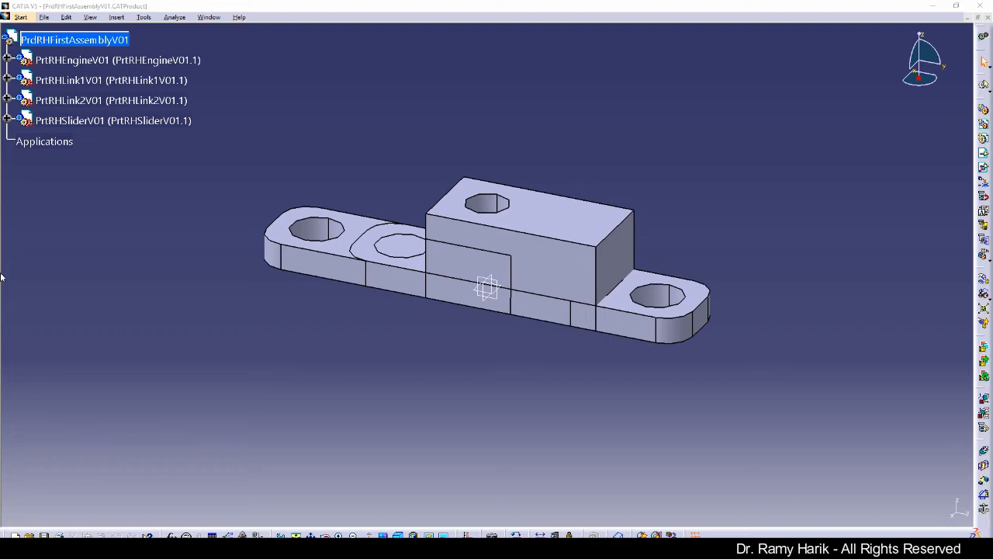
Step: Make the compass snap automatically to the selected object and move the larger block straight up, clear of the other parts
scroll(650, 144, "down", 5)
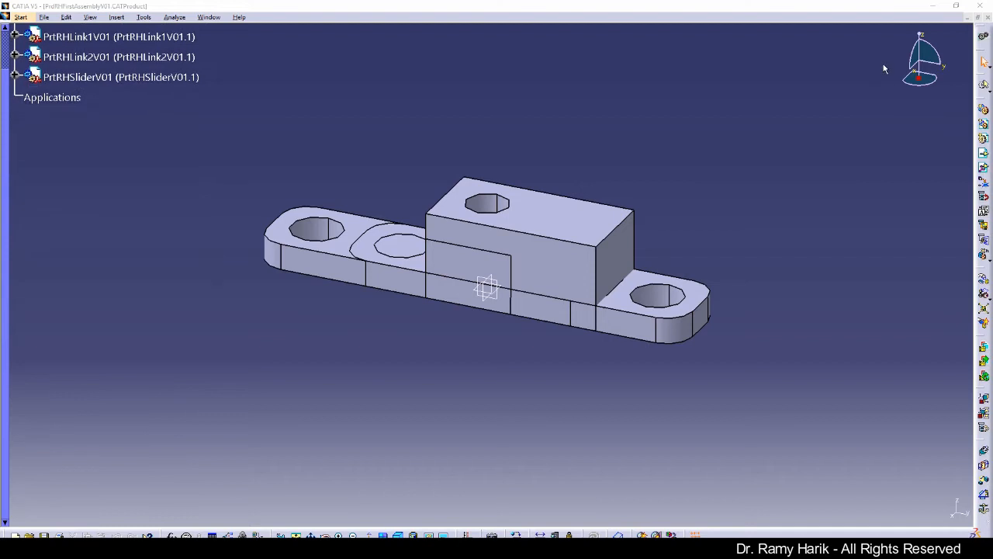
left_click_drag(4, 90, 3, 43)
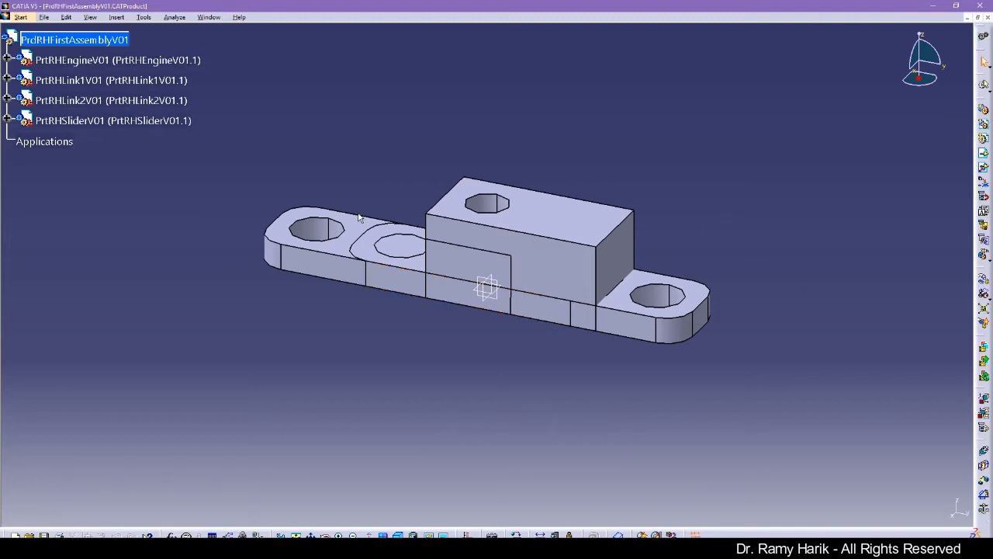
right_click(921, 80)
left_click(877, 183)
left_click(556, 220)
left_click_drag(489, 274, 486, 155)
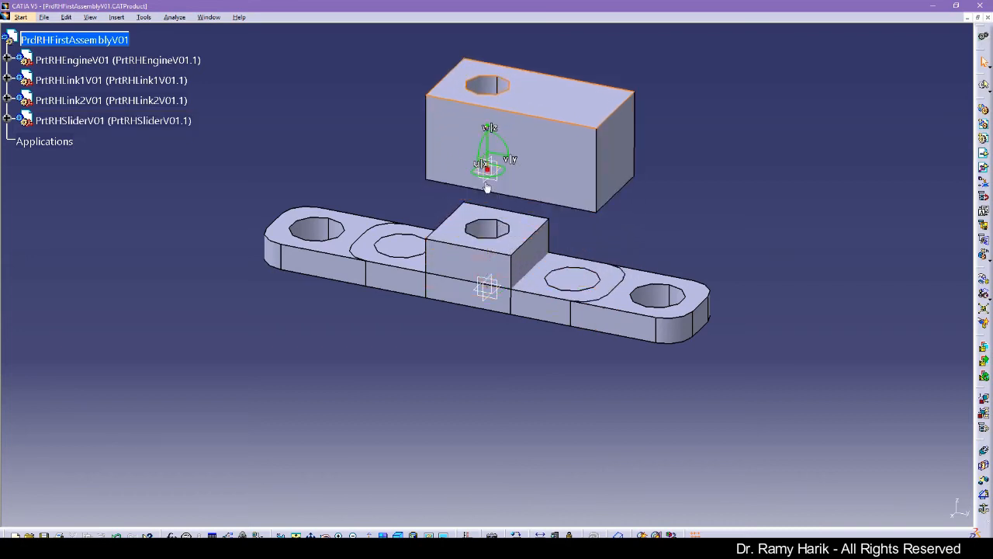
Step: Move the smaller block along the Y axis beyond the links' end, and shift Link 1 off Link 2 in the YZ plane
left_click(506, 253)
left_click_drag(500, 276, 852, 343)
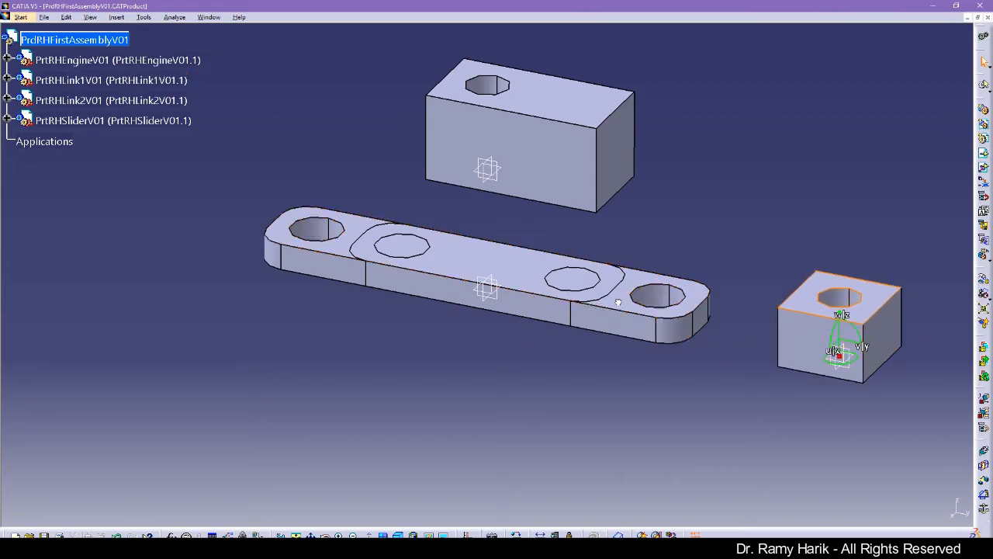
left_click(482, 288)
left_click_drag(488, 278, 732, 268)
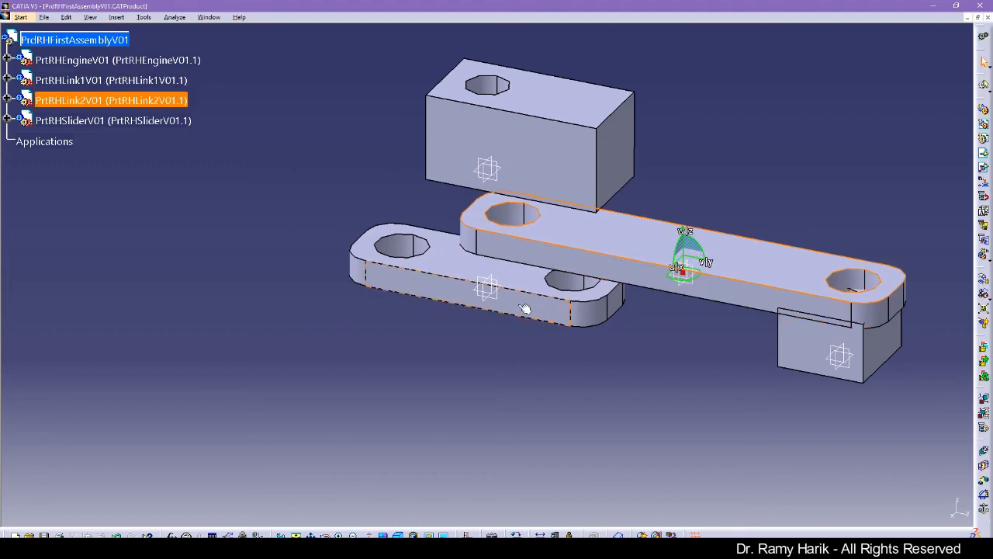
Step: Move the larger block away from Link 1 to the free end of Link 2, and raise Link 2 along the Z axis above it
left_click(524, 149)
left_click_drag(502, 163, 285, 231)
left_click(494, 279)
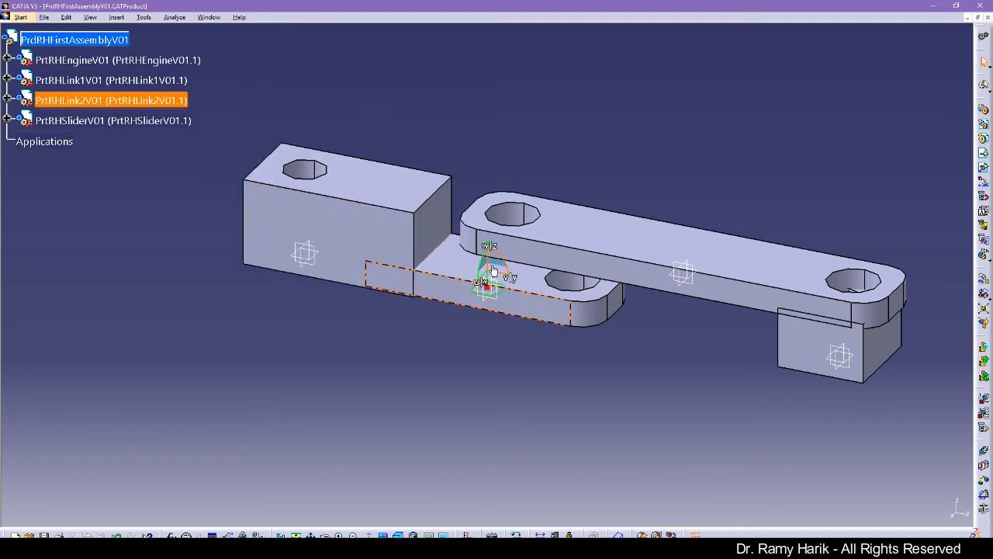
left_click_drag(488, 273, 490, 173)
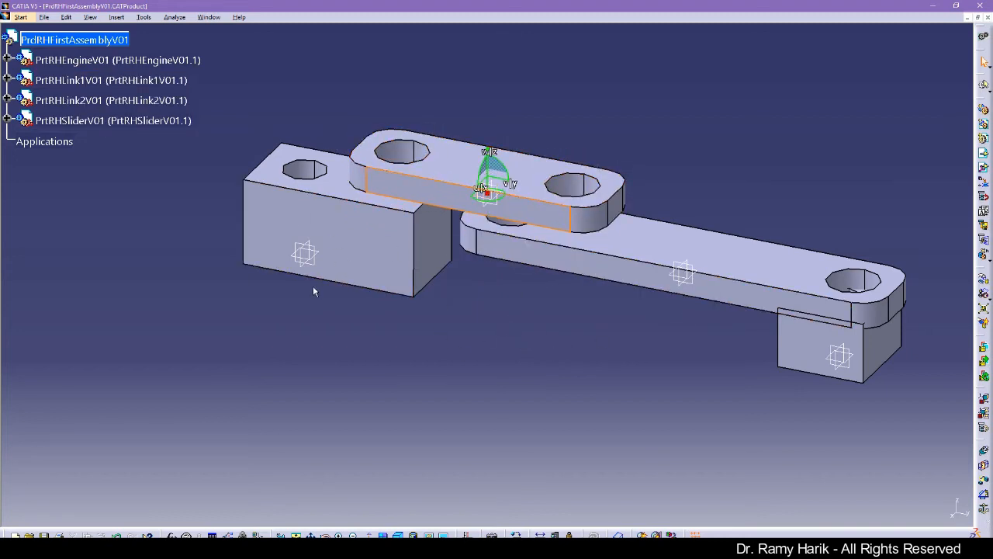
left_click(1, 215)
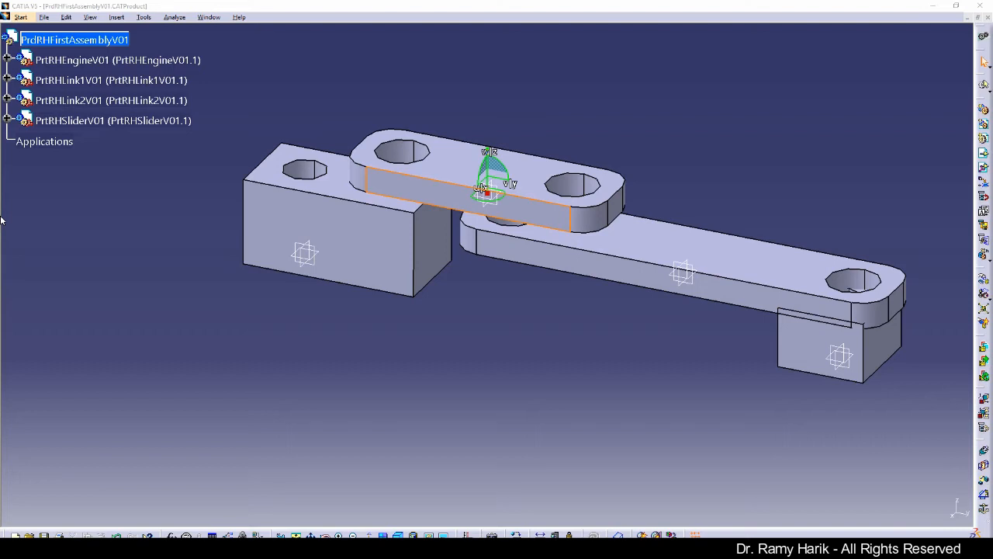
scroll(315, 327, "down", 1)
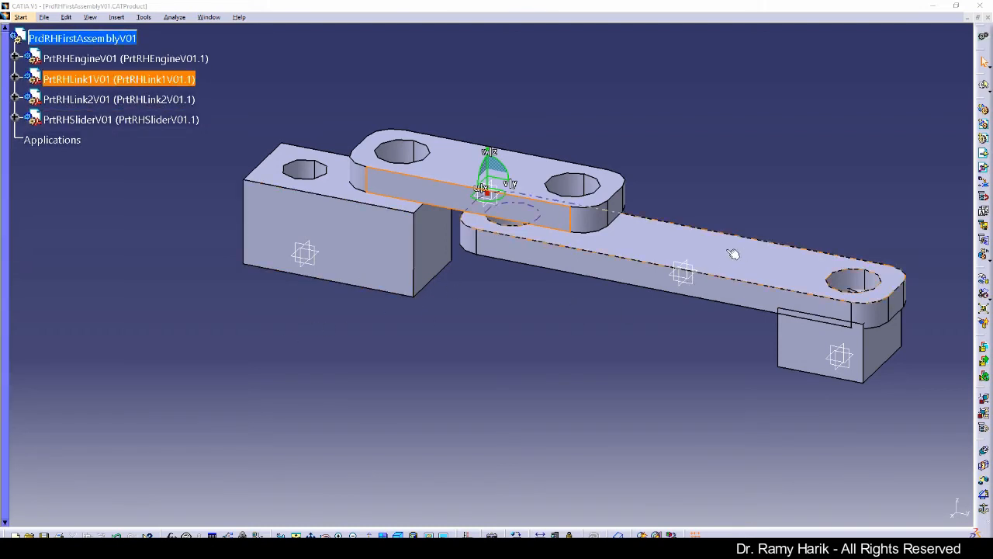
Step: Shift Link 1 along the Y axis toward the larger block, and Link 2 along the Y axis next to the smaller block
left_click(701, 254)
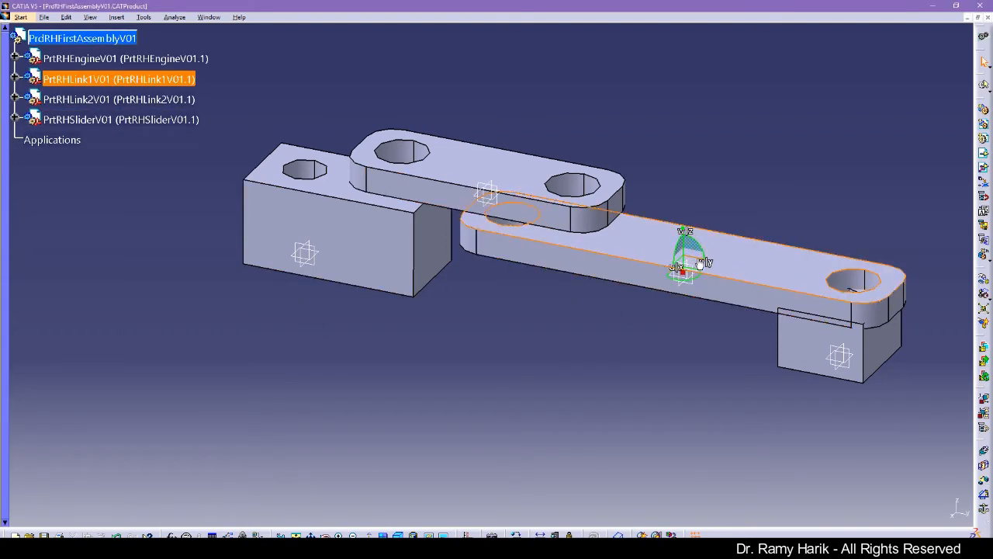
middle_click_drag(361, 419, 502, 75)
middle_click_drag(416, 233, 464, 195)
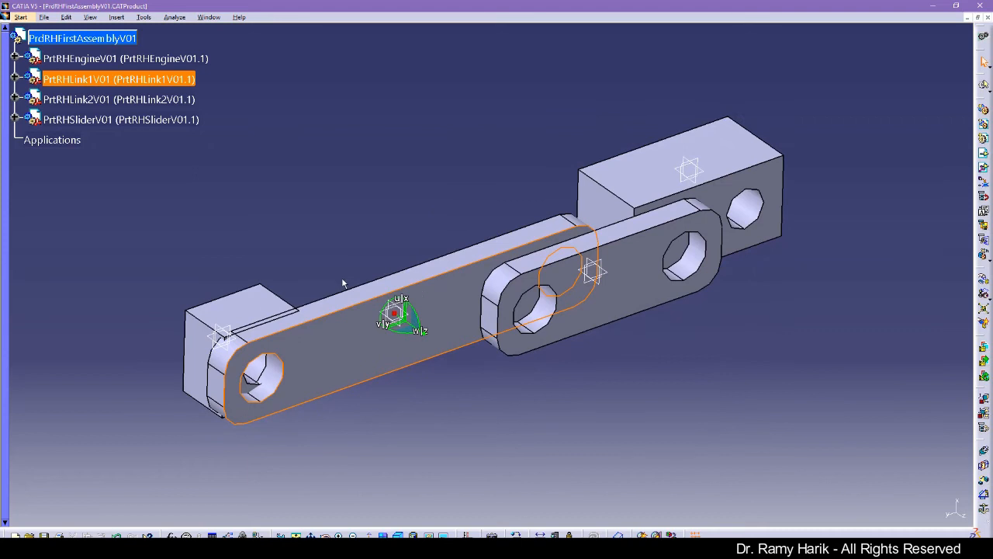
left_click_drag(404, 321, 750, 198)
left_click(607, 309)
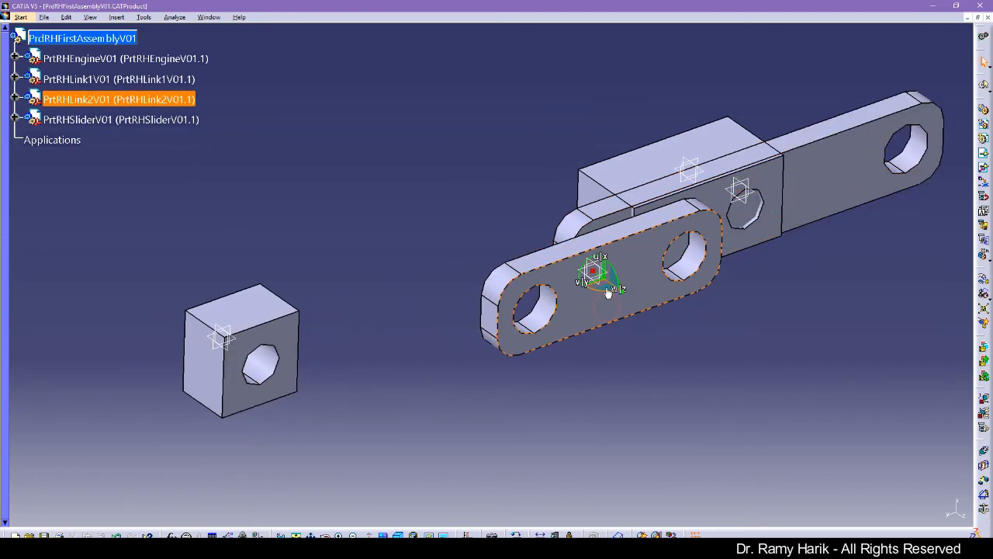
left_click_drag(595, 287, 351, 370)
Step: Rotate Link 2 and Link 1 about the Z axis so that each link sits at an angle to the blocks
middle_click_drag(184, 368, 249, 432)
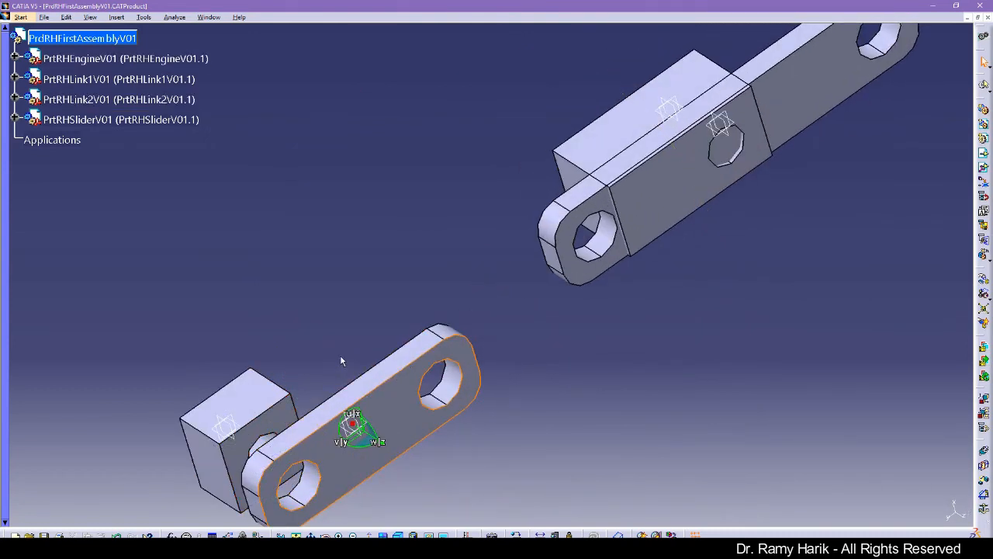
left_click(0, 257)
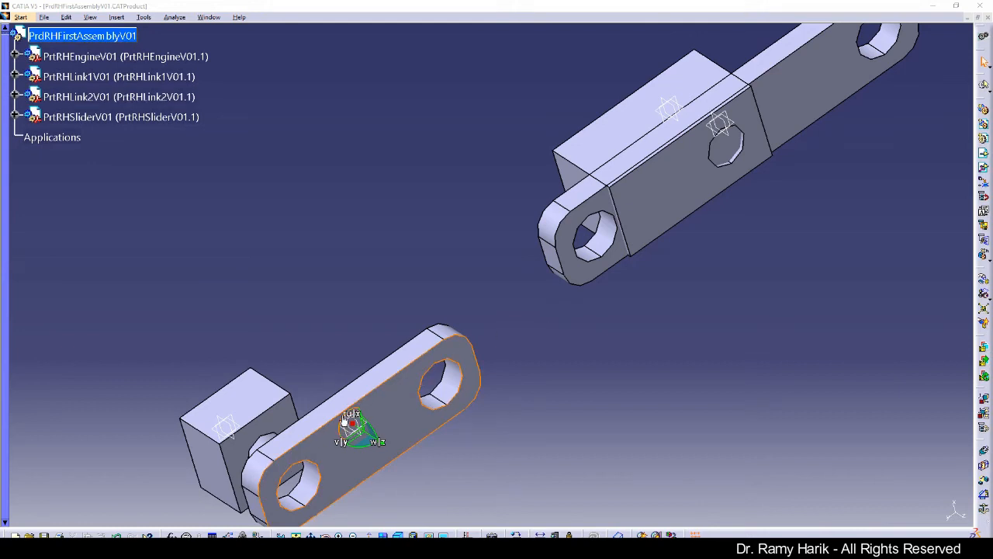
left_click_drag(345, 420, 380, 408)
left_click(529, 383)
middle_click_drag(380, 371, 293, 194)
left_click(726, 248)
middle_click_drag(527, 141, 574, 262)
left_click(842, 318)
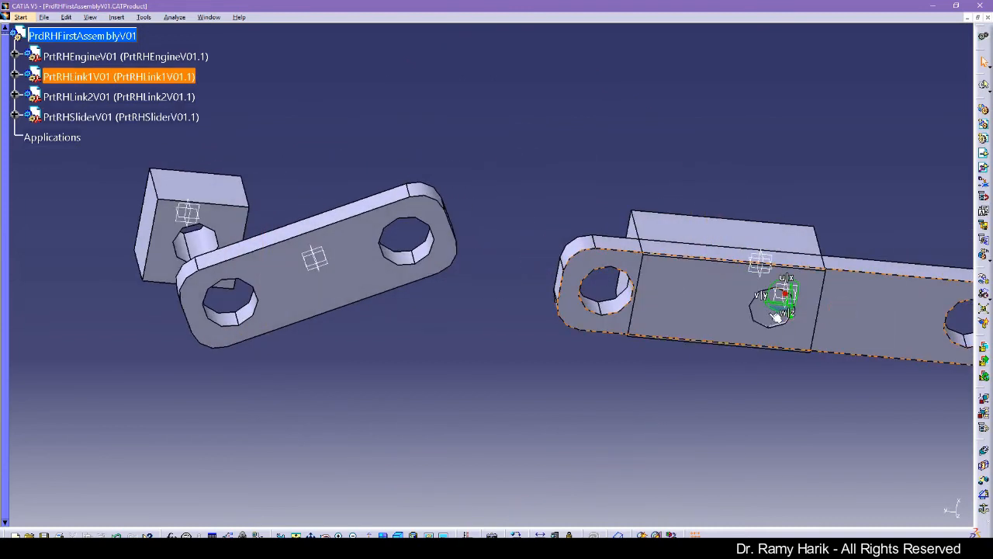
left_click_drag(784, 309, 611, 276)
Step: Move Link 2 along the Z axis close to the smaller block, and Link 1 along Z just outside the larger block
middle_click_drag(303, 332, 580, 403)
left_click(596, 351)
left_click_drag(618, 327, 575, 328)
middle_click_drag(447, 337, 544, 182)
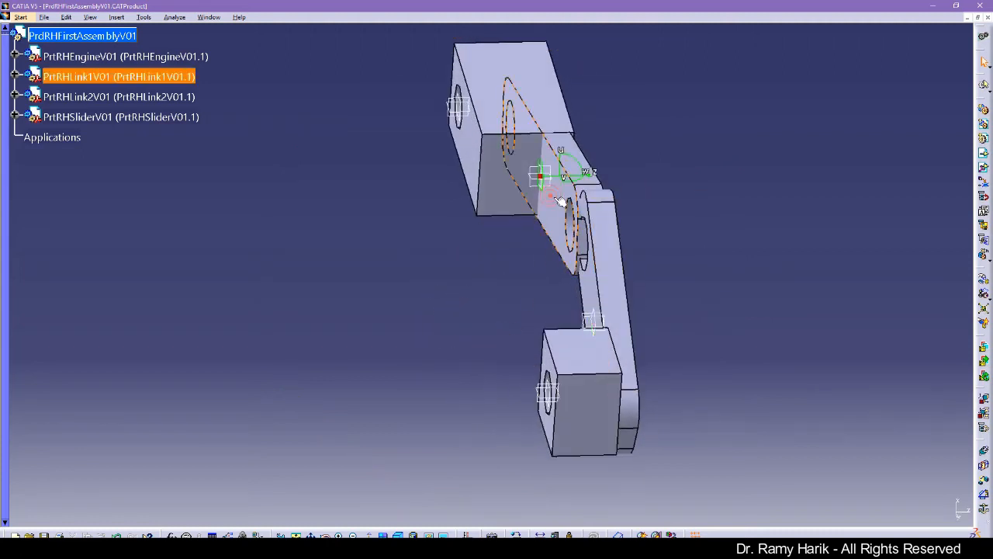
left_click_drag(557, 181, 643, 172)
mouse_move(643, 172)
middle_mouse_down()
mouse_move(620, 257)
mouse_move(593, 246)
mouse_move(656, 165)
middle_mouse_up()
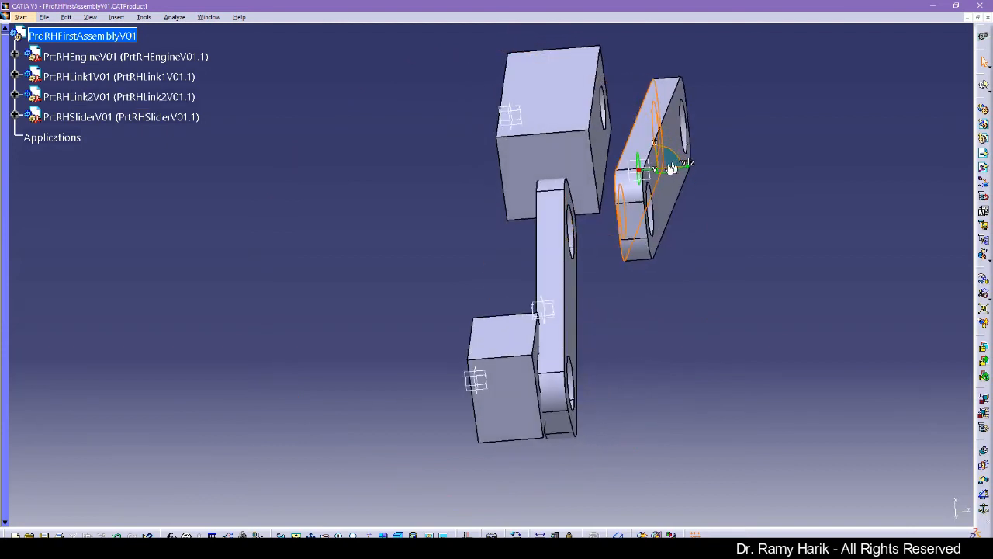
left_click_drag(669, 175, 649, 173)
left_click(626, 300)
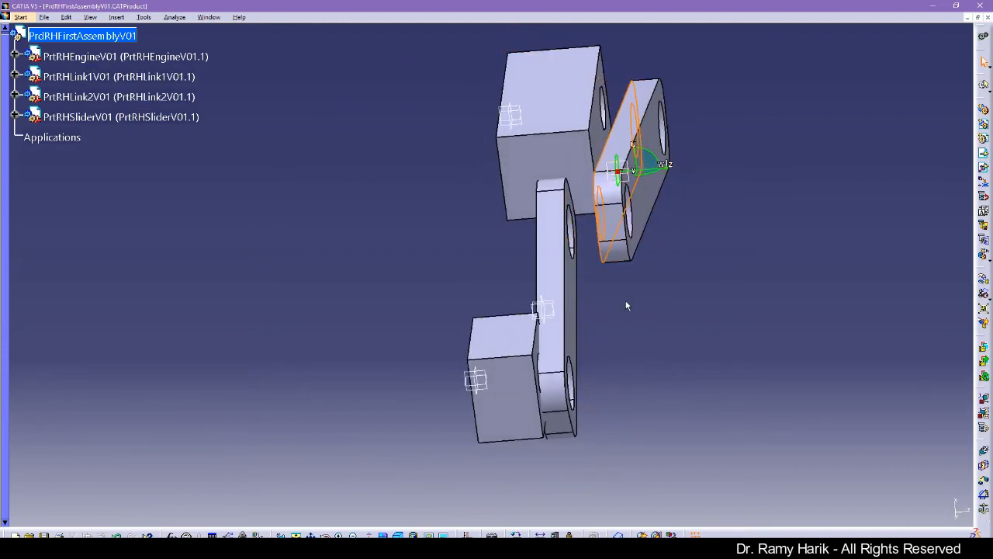
Step: Rotate the larger block about the Z axis, turning its end with the hole toward the links
middle_click_drag(687, 395, 459, 376)
middle_click_drag(351, 95, 279, 192)
middle_click_drag(326, 111, 450, 256)
middle_click_drag(586, 363, 466, 373)
left_click_drag(551, 258, 905, 99)
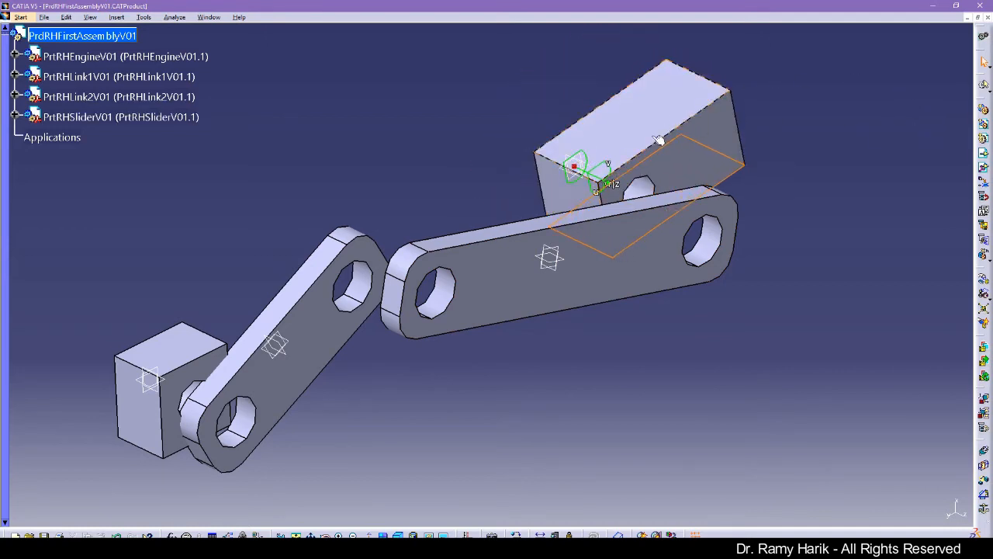
left_click_drag(587, 163, 595, 180)
left_click(452, 370)
Step: Move Link 2 and Link 1 outward along the Z axis, leaving gaps between the links and the two blocks
middle_click_drag(414, 377, 410, 325)
middle_click_drag(504, 293, 512, 365)
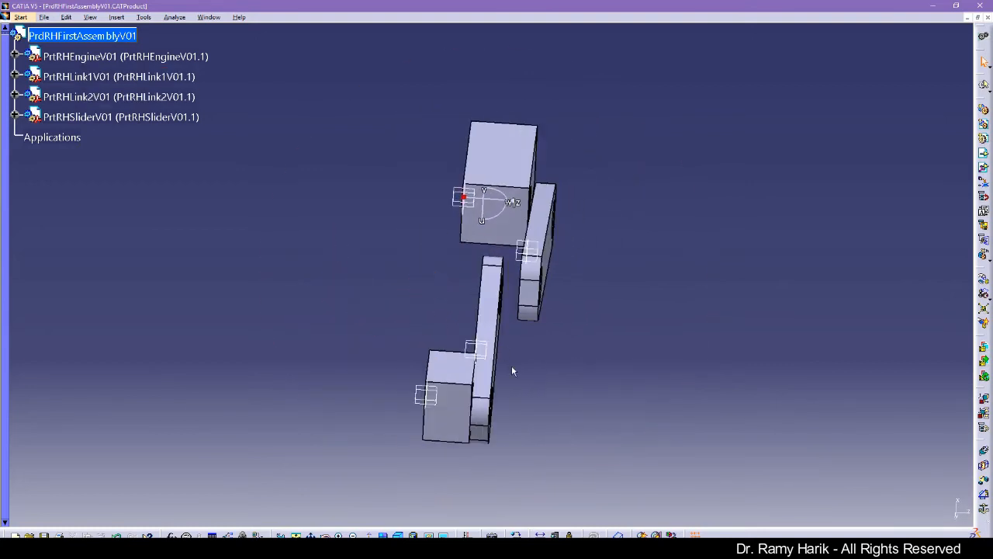
double_click(492, 366)
left_click_drag(501, 357, 554, 355)
left_click(544, 224)
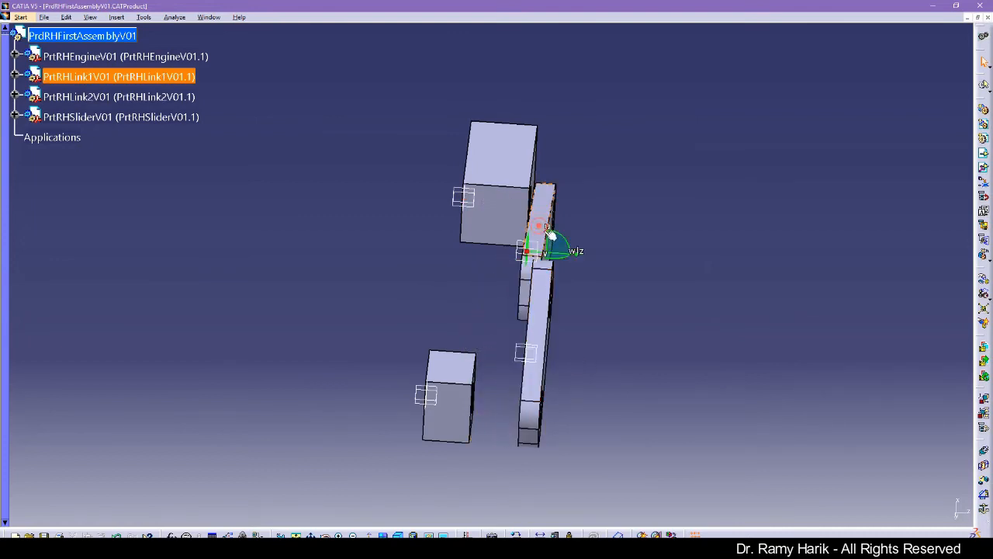
left_click_drag(566, 253, 627, 257)
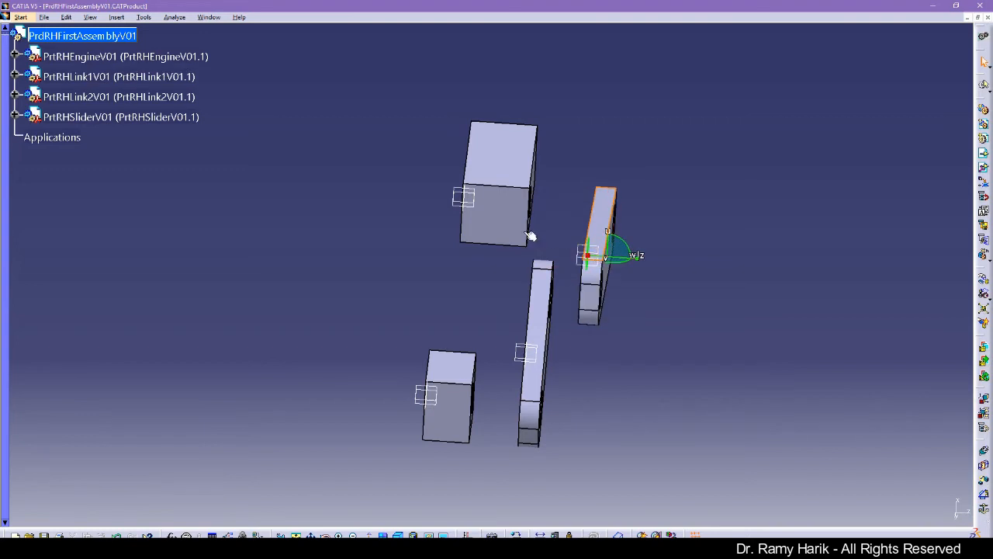
middle_click_drag(473, 277, 567, 281)
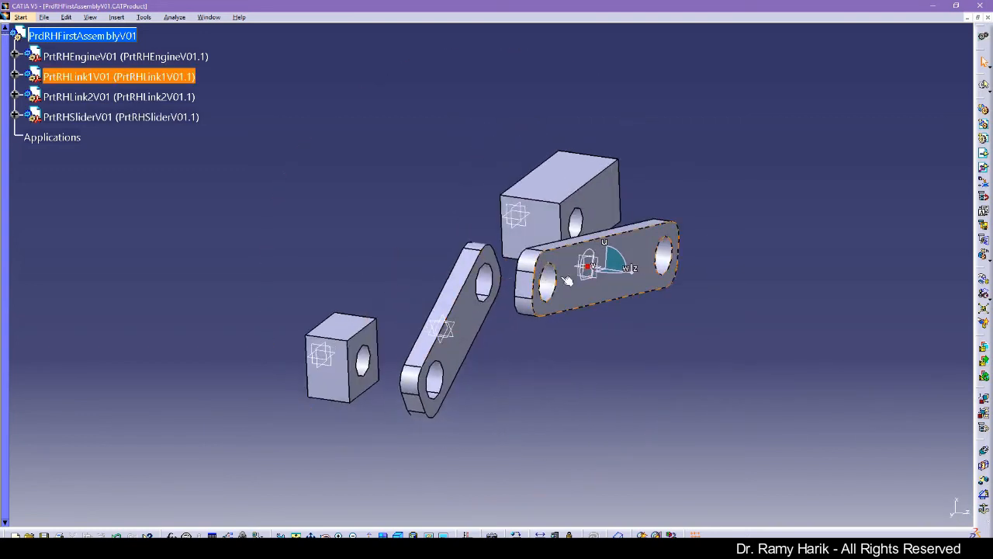
Step: Detach the compass from Link 1 and turn off its automatic snapping to the selected object
left_click_drag(588, 267, 691, 210)
left_click(541, 342)
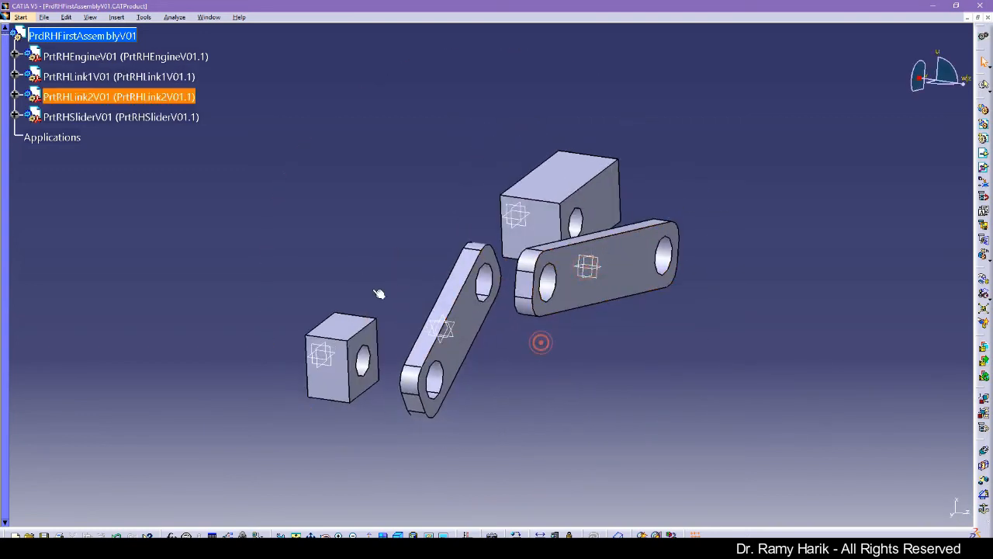
left_click_drag(919, 92, 886, 121)
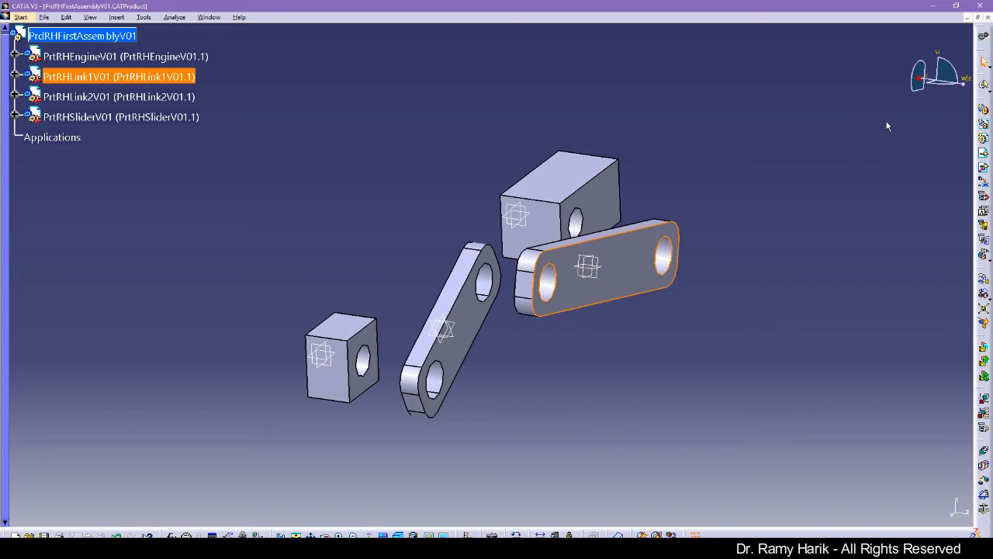
right_click(923, 79)
left_click(884, 175)
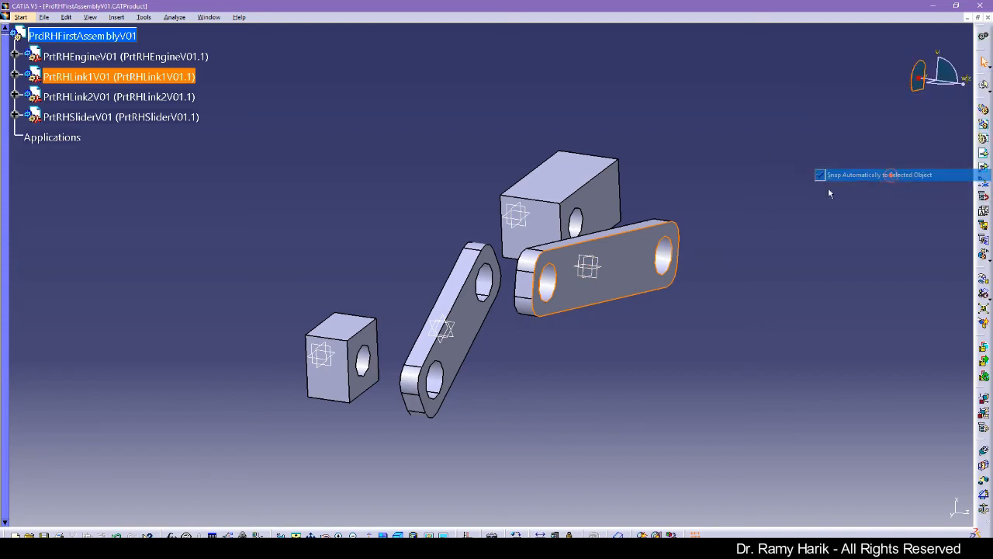
left_click(774, 212)
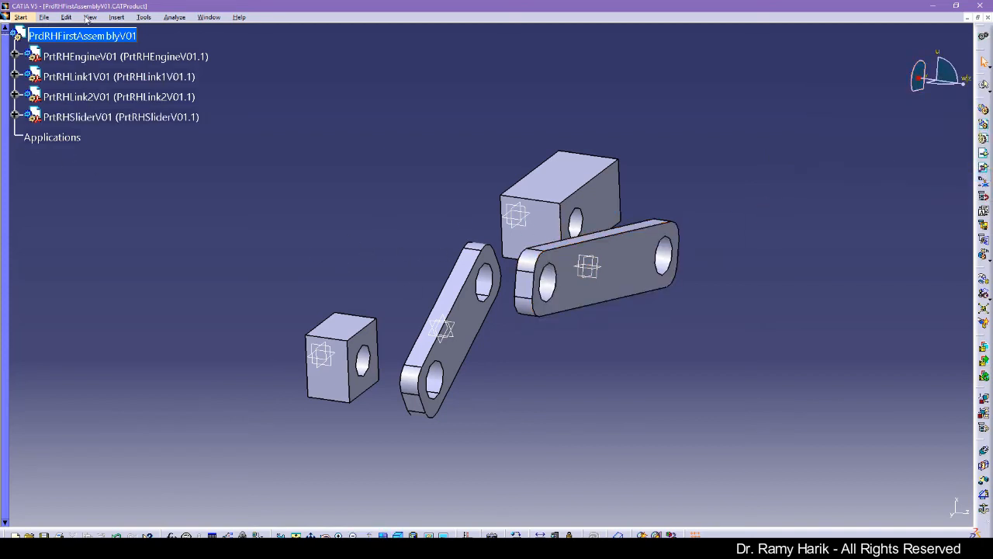
Step: Save all modified documents of the assembly
left_click(45, 17)
left_click(62, 111)
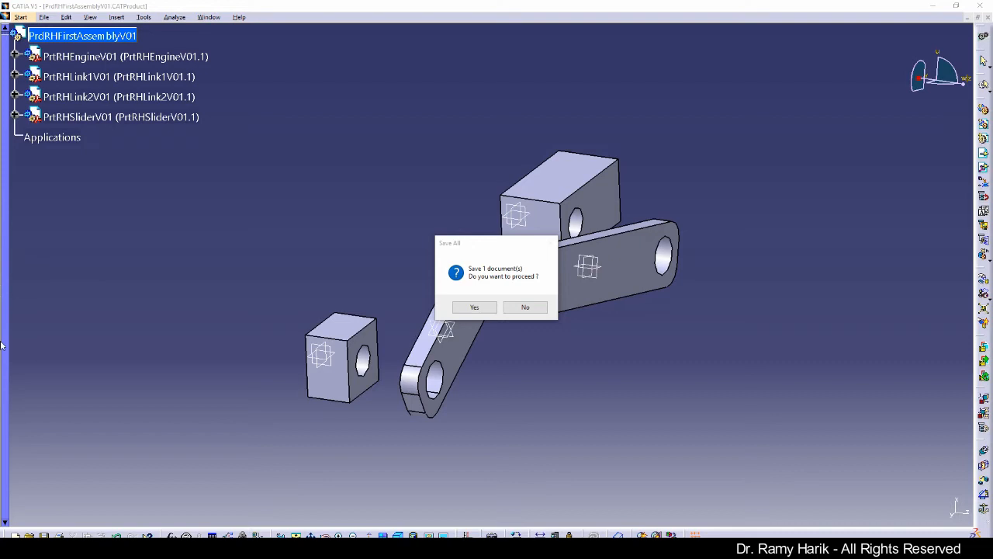
left_click(499, 311)
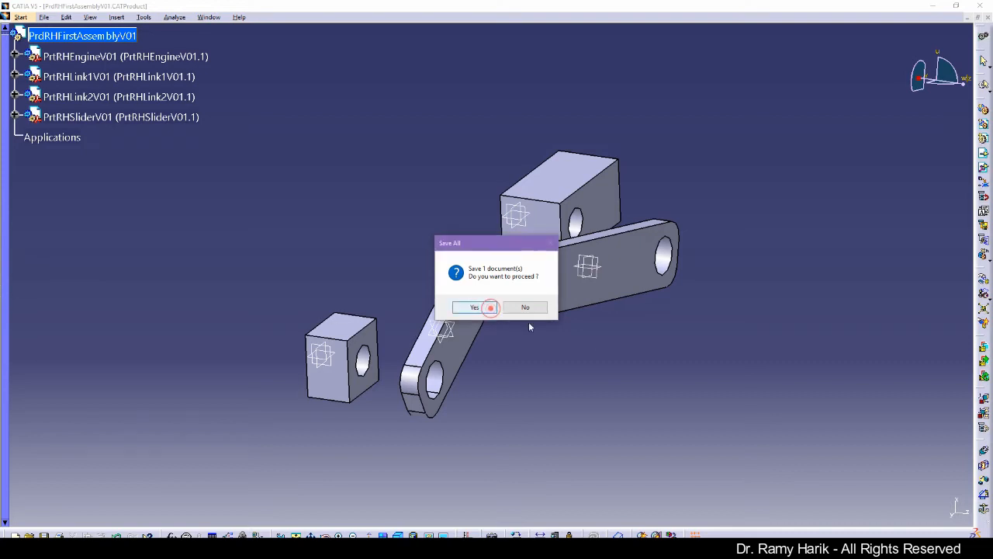
left_click(474, 308)
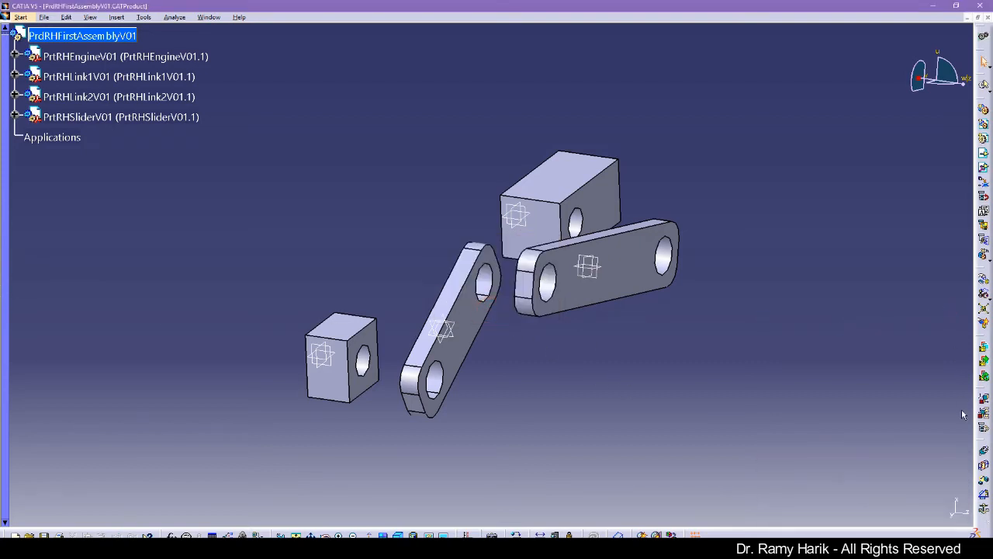
Step: Float the Constraints toolbar and add a coincidence constraint between the axes of Link 2's lower hole and the engine block's hole
left_click_drag(979, 443, 726, 62)
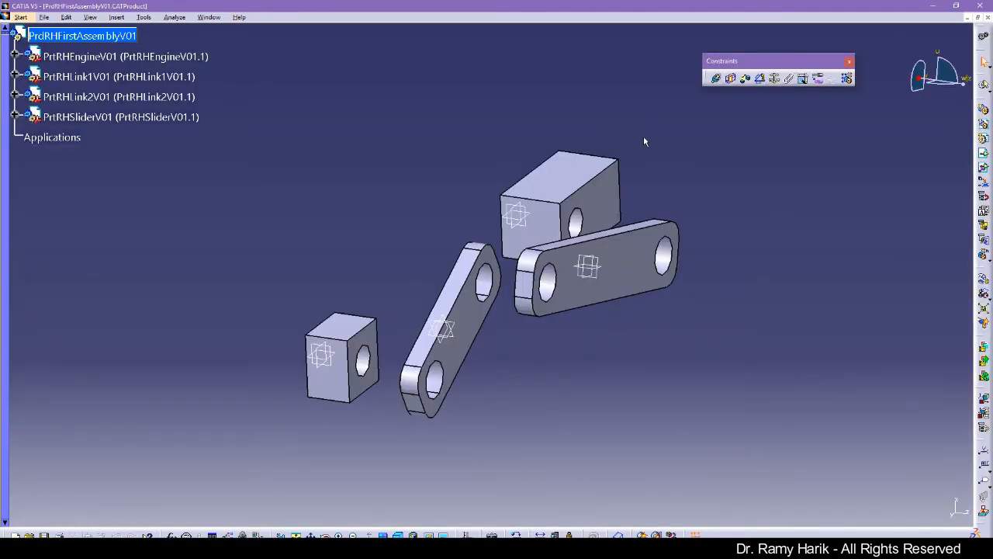
left_click(718, 79)
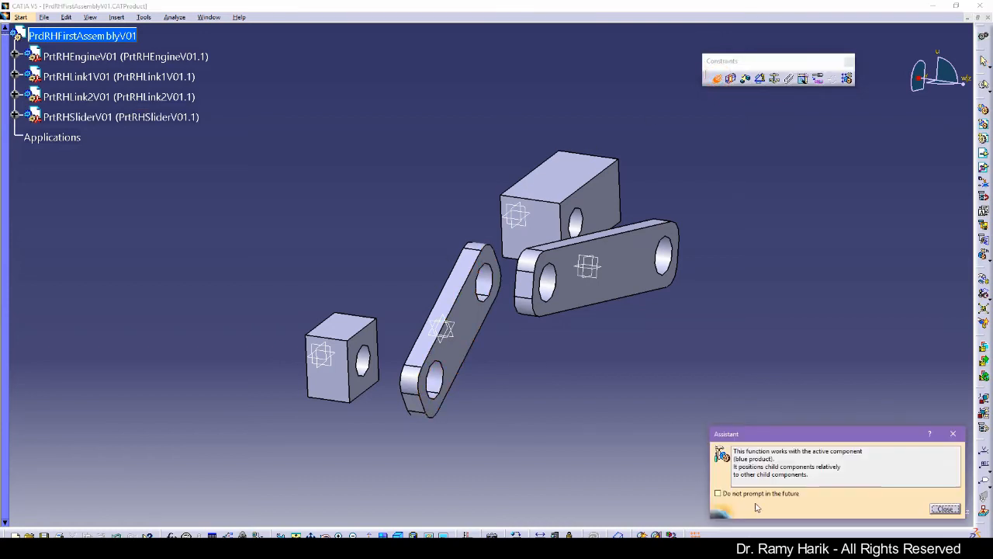
left_click(945, 509)
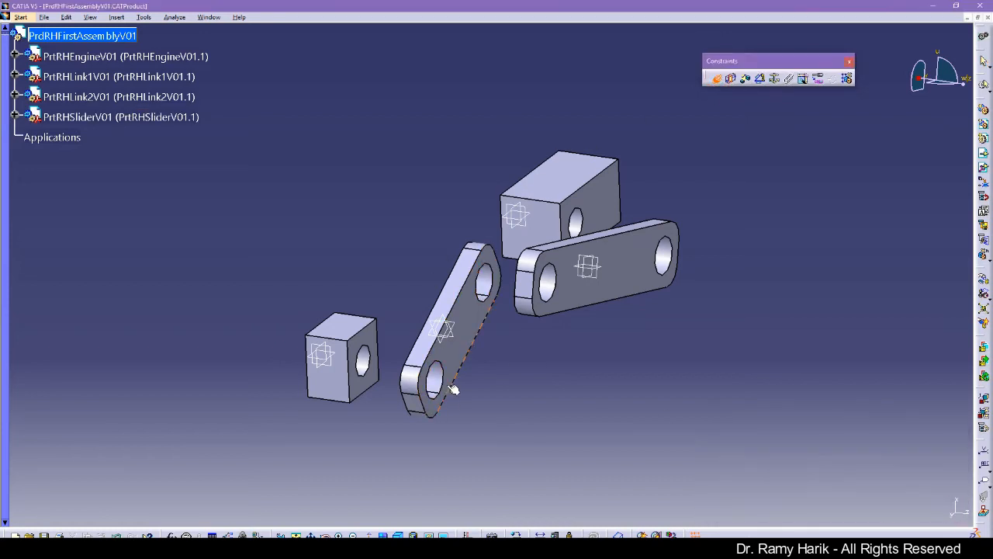
left_click(439, 379)
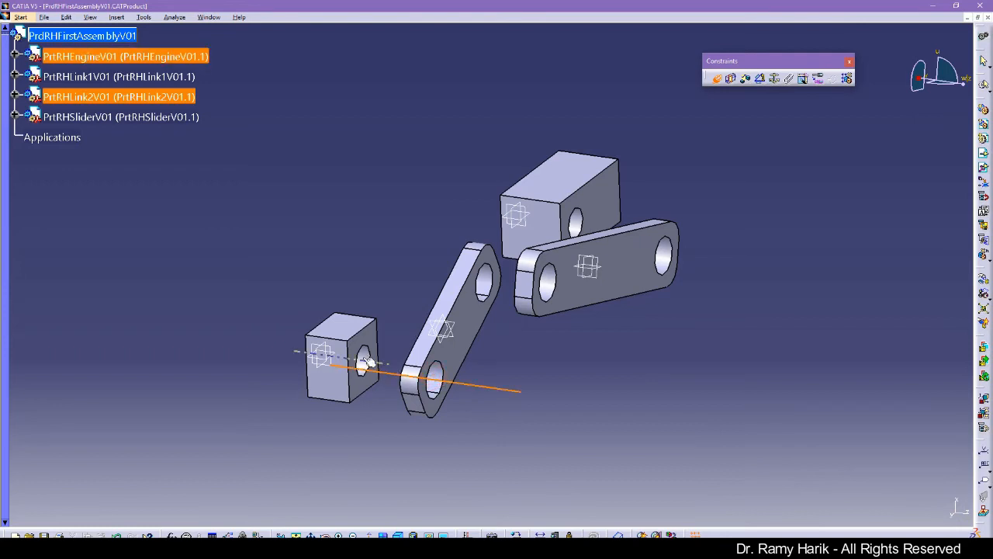
left_click(362, 361)
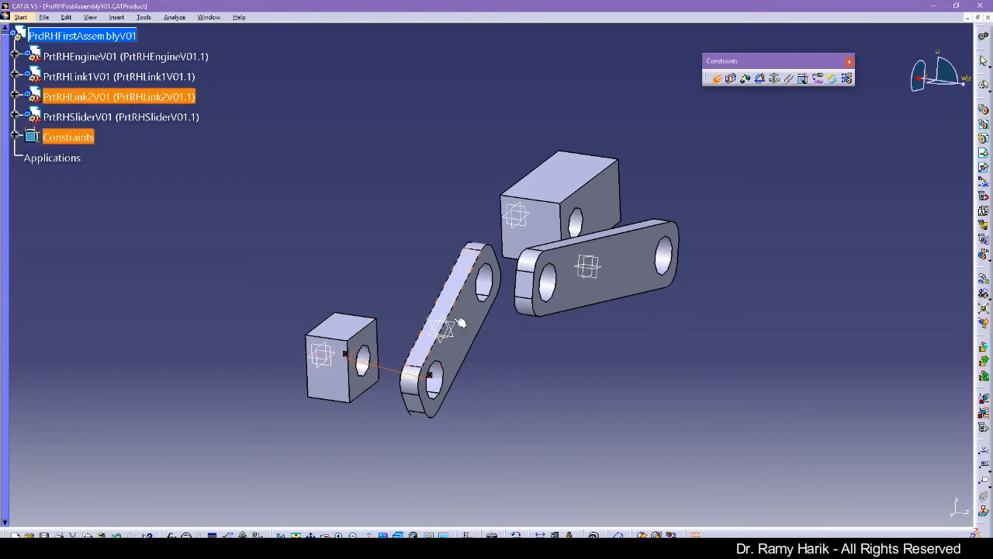
Step: Make the adjoining hole axes of Link 1 and Link 2 coincident, and Link 1's far hole axis coincident with the slider's hole axis
left_click(555, 287)
left_click(488, 284)
left_click(666, 258)
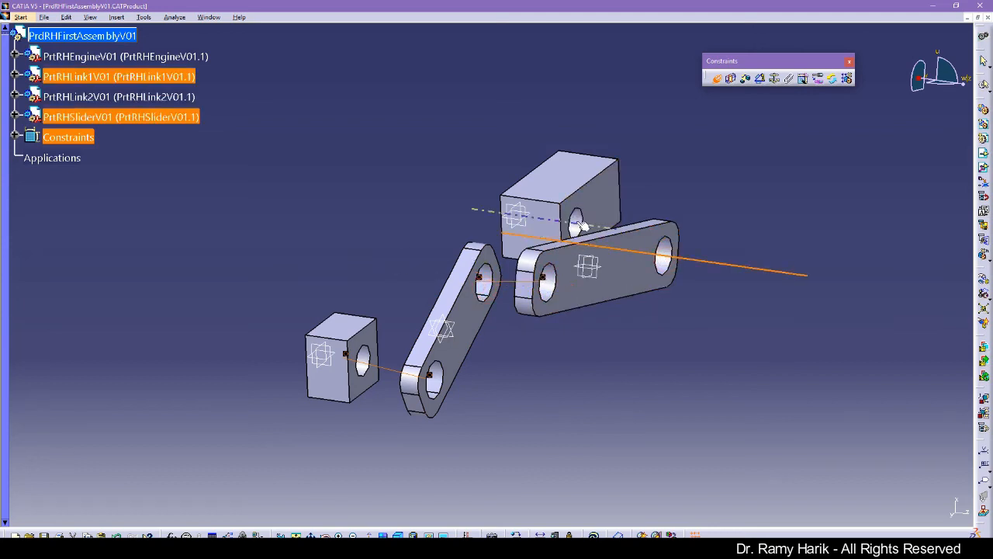
left_click(562, 233)
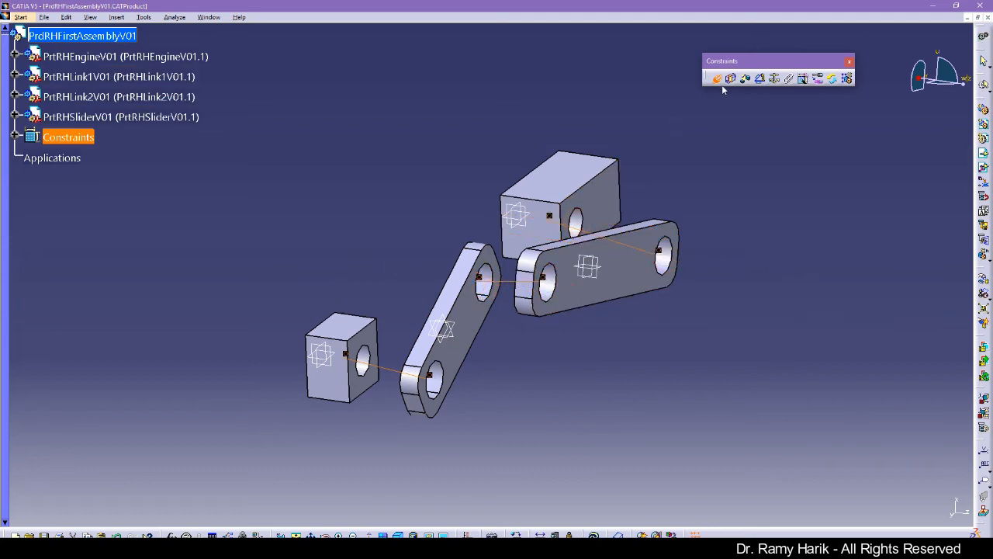
Step: Add a coincidence constraint between the matching bottom edges of the slider and engine blocks
middle_click_drag(430, 253, 586, 250)
middle_click_drag(368, 275, 405, 262)
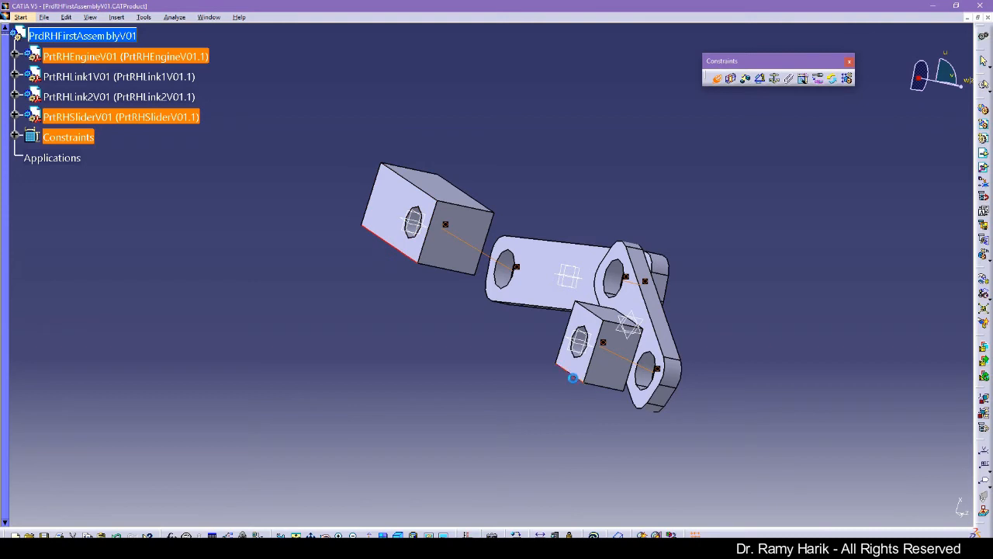
Step: Update the assembly to apply the constraints, and view it perpendicular to Link 2's flat face
middle_click_drag(490, 378, 392, 227)
middle_click_drag(478, 412, 248, 313)
left_click(257, 311)
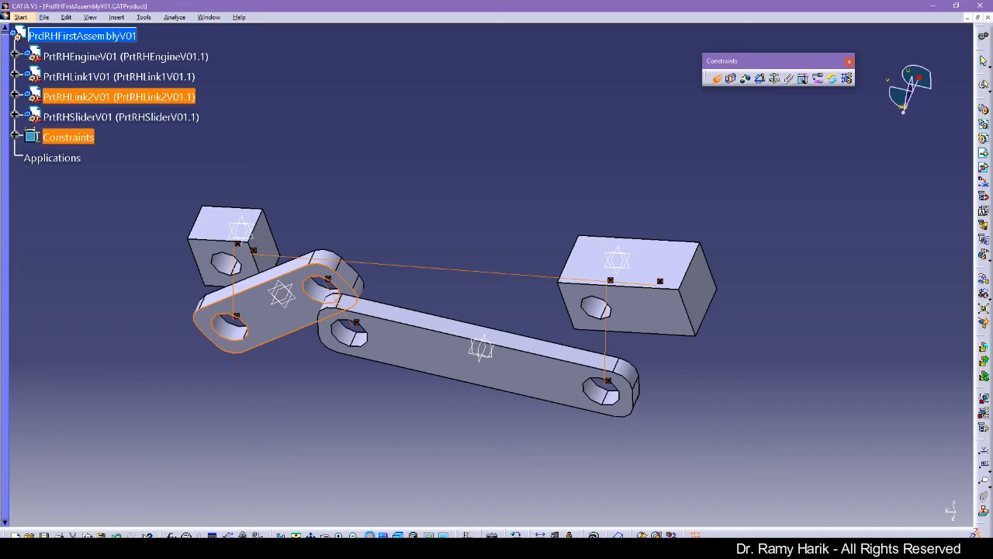
left_click(375, 475)
middle_click_drag(273, 332, 368, 367)
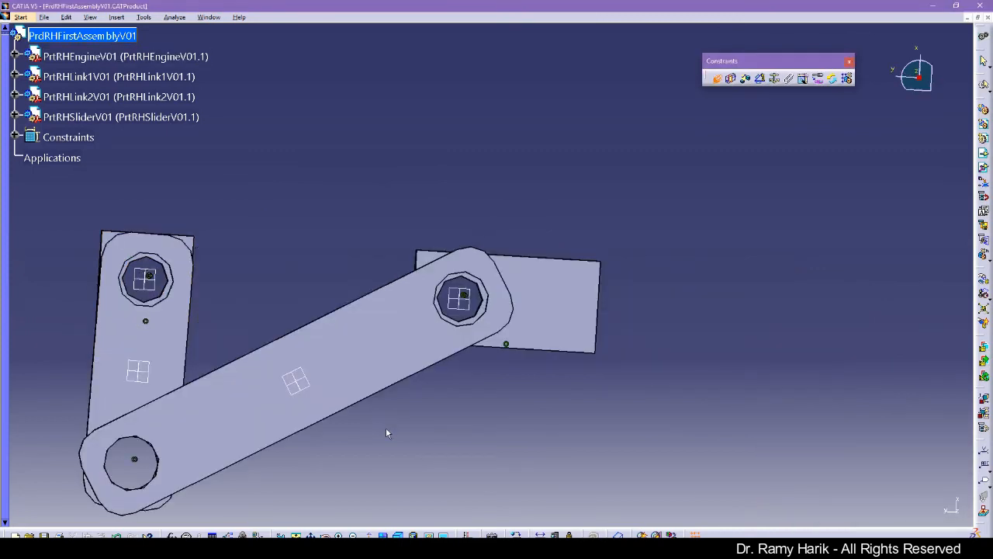
Step: Try rotating the linkage around the engine's hole axis by manipulating it with respect to constraints, then cancel the manipulation
middle_click_drag(370, 394, 514, 270)
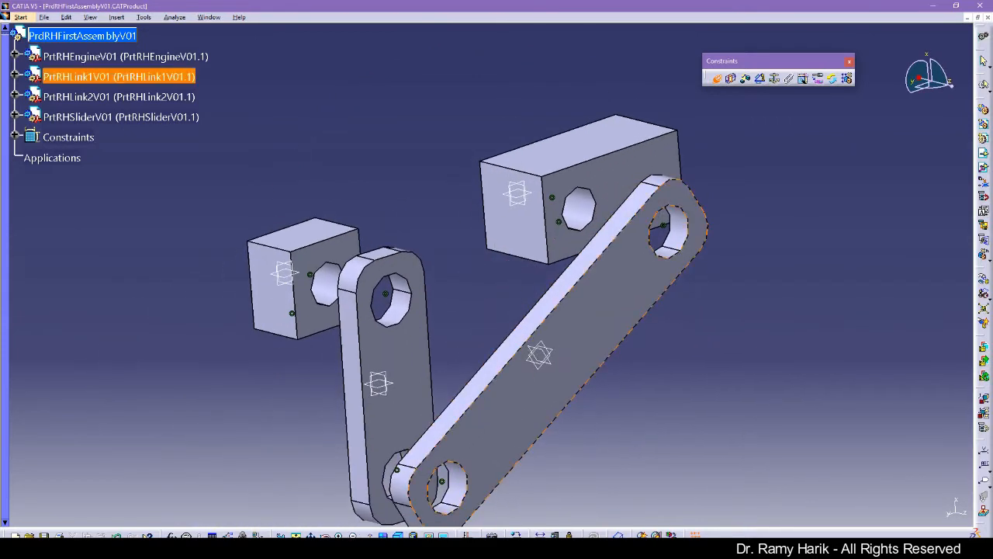
left_click(401, 401)
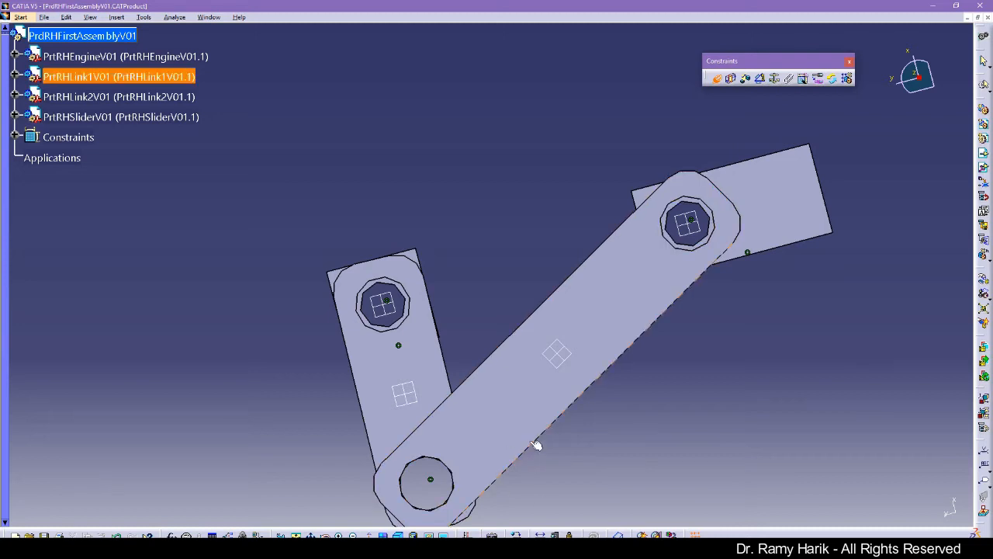
middle_click_drag(290, 317, 557, 97)
middle_click_drag(595, 325, 396, 263)
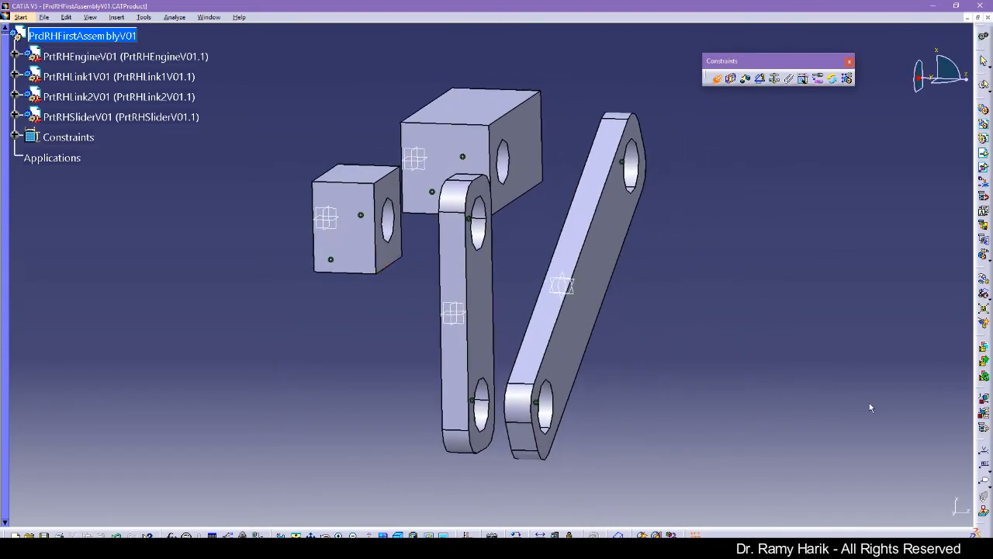
left_click_drag(976, 443, 890, 303)
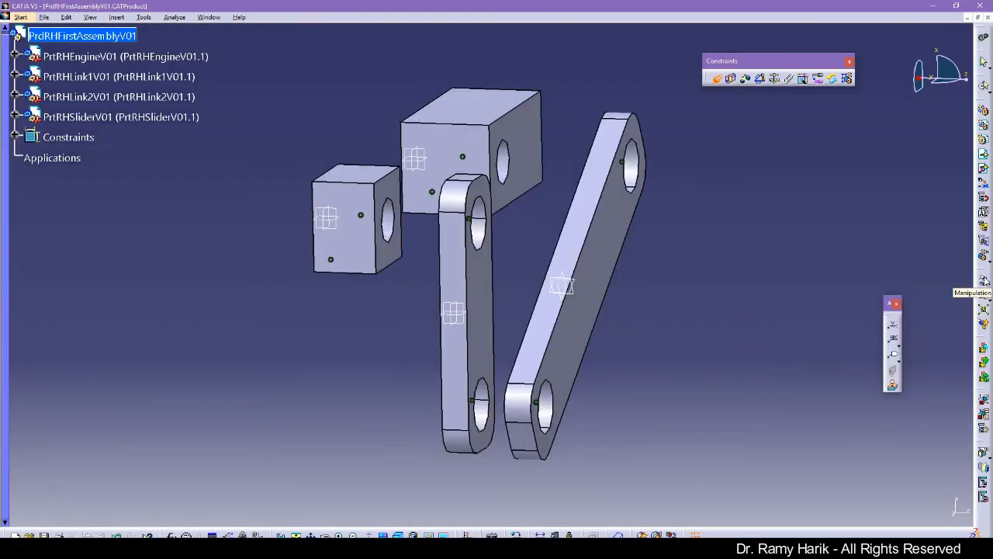
left_click(984, 281)
left_click(881, 494)
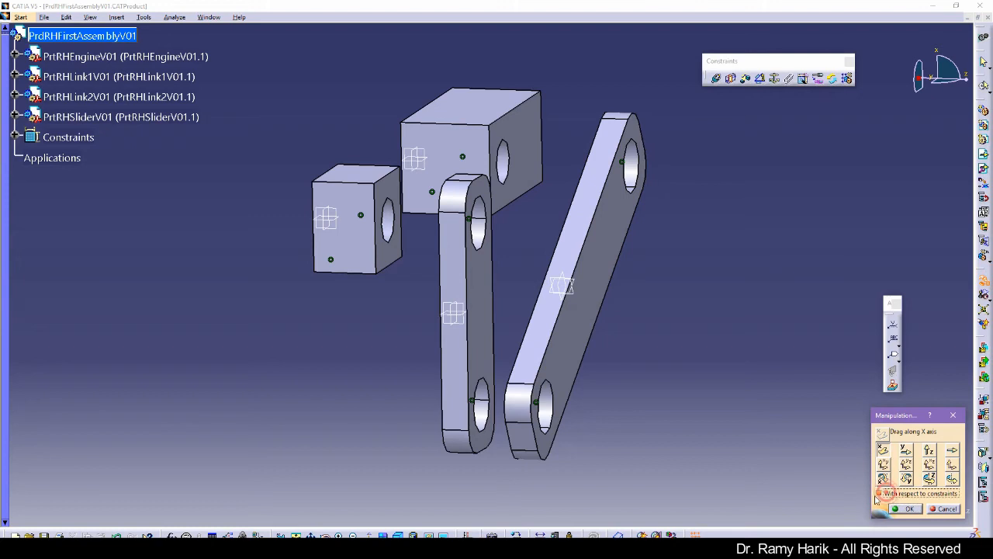
left_click(951, 478)
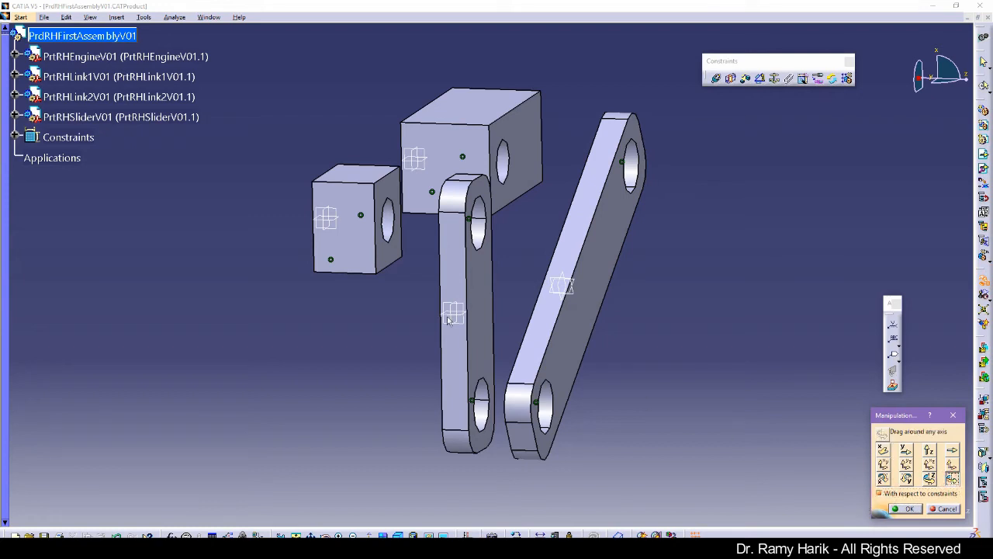
left_click(394, 224)
left_click_drag(559, 287, 297, 345)
mouse_move(419, 349)
left_mouse_down()
mouse_move(452, 334)
mouse_move(394, 354)
mouse_move(407, 361)
mouse_move(417, 347)
mouse_move(408, 354)
left_mouse_up()
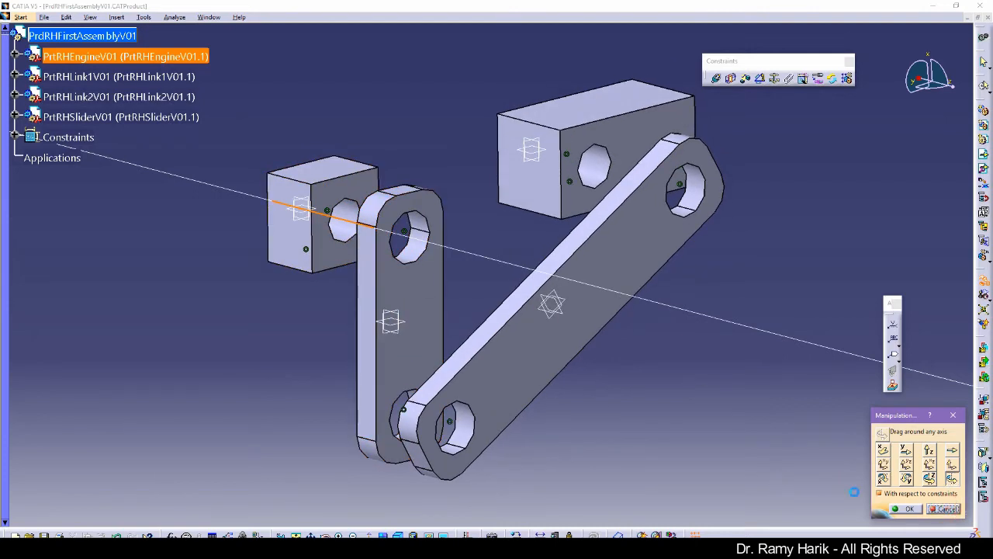
left_click(711, 386)
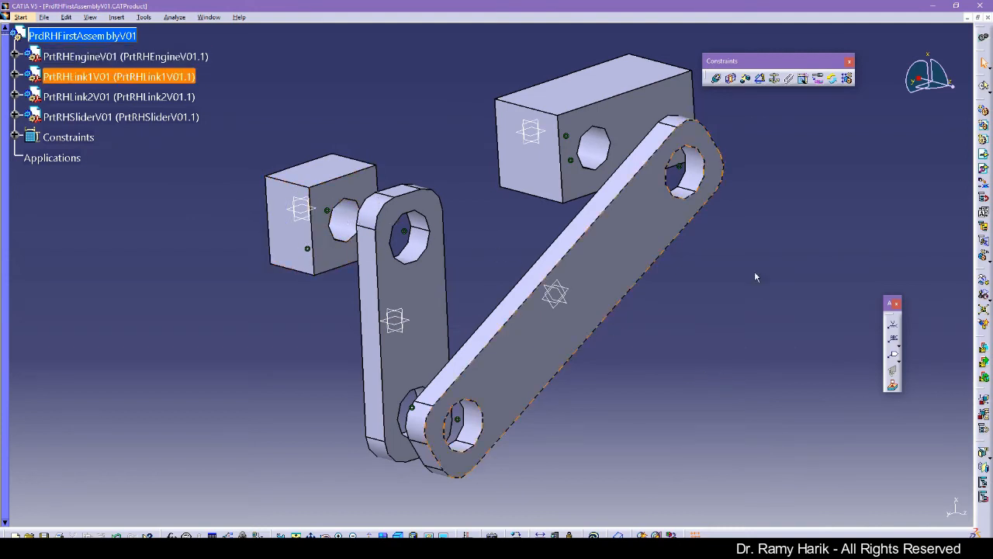
Step: Fix the engine component in space with a Fix constraint
left_click(776, 78)
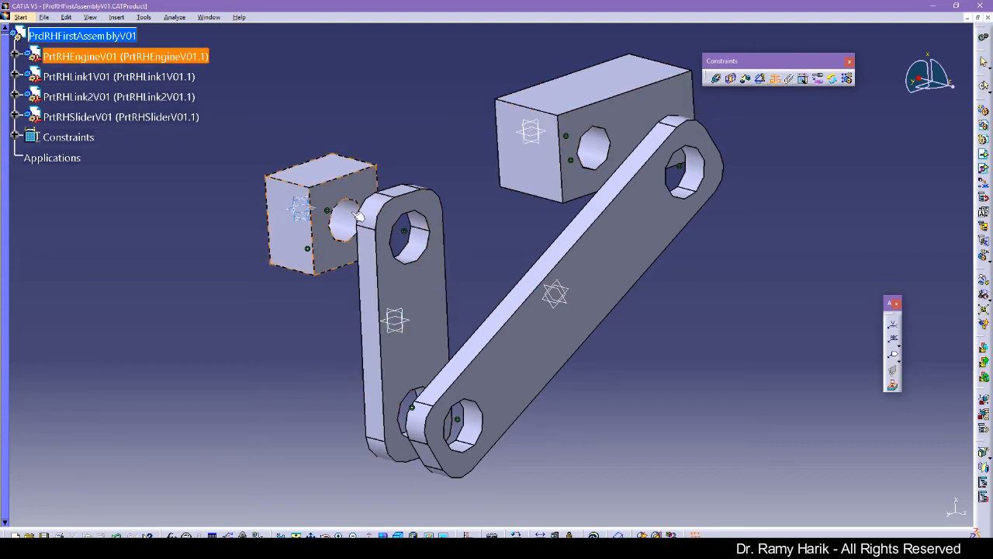
left_click(316, 244)
left_click(750, 375)
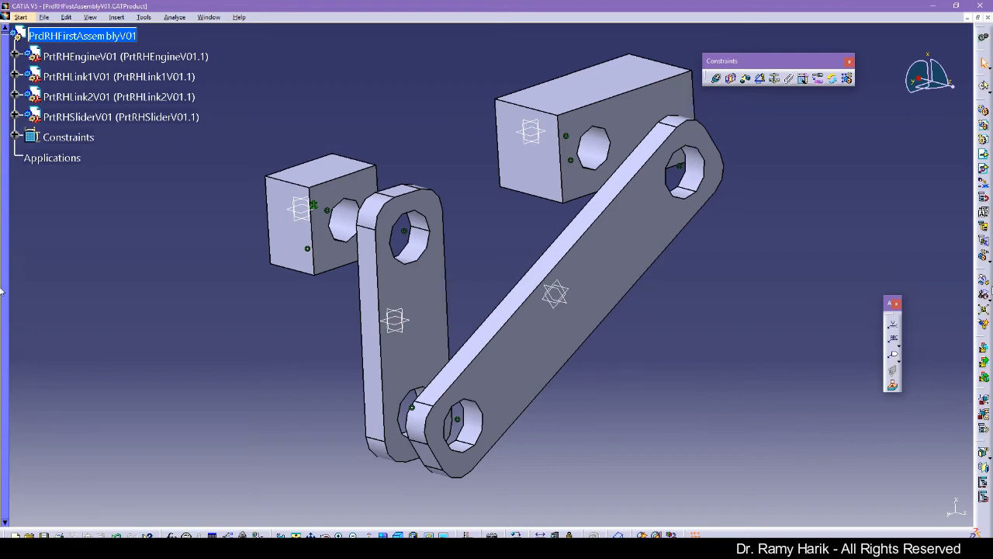
Step: Test the anchored mechanism by rotating Link 2 around the engine's hole axis with respect to constraints, then cancel the manipulation
left_click(985, 277)
left_click(880, 493)
left_click(341, 219)
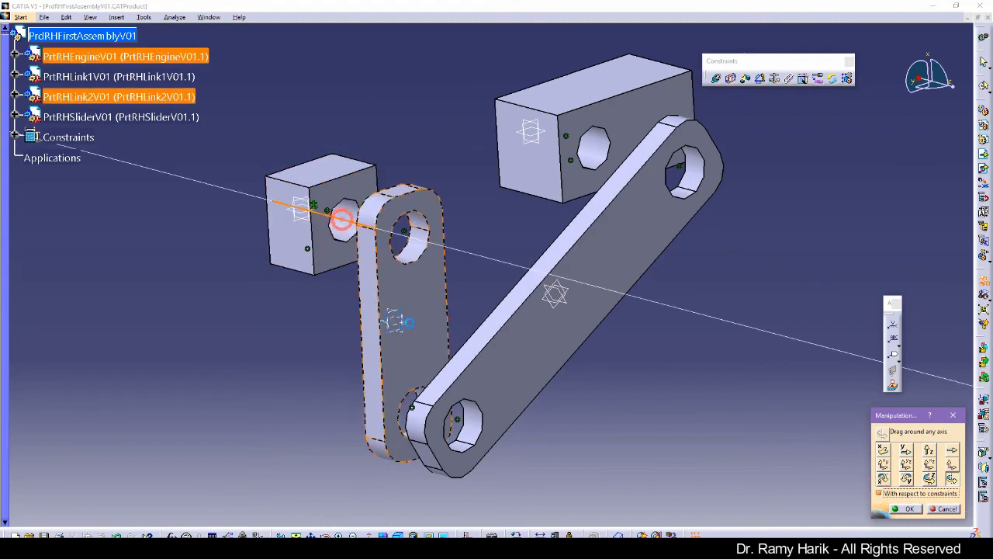
left_click_drag(426, 364, 474, 116)
middle_click_drag(399, 216, 466, 317)
left_click(949, 509)
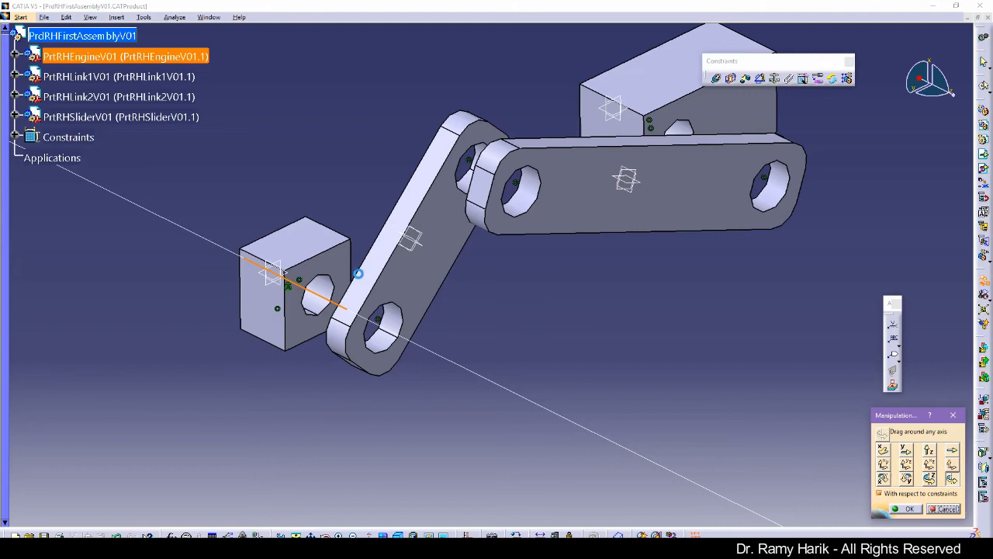
Step: Add an offset constraint that brings Link 2's inner face flush against the engine's hole face, and update the assembly
middle_click_drag(349, 344, 448, 385)
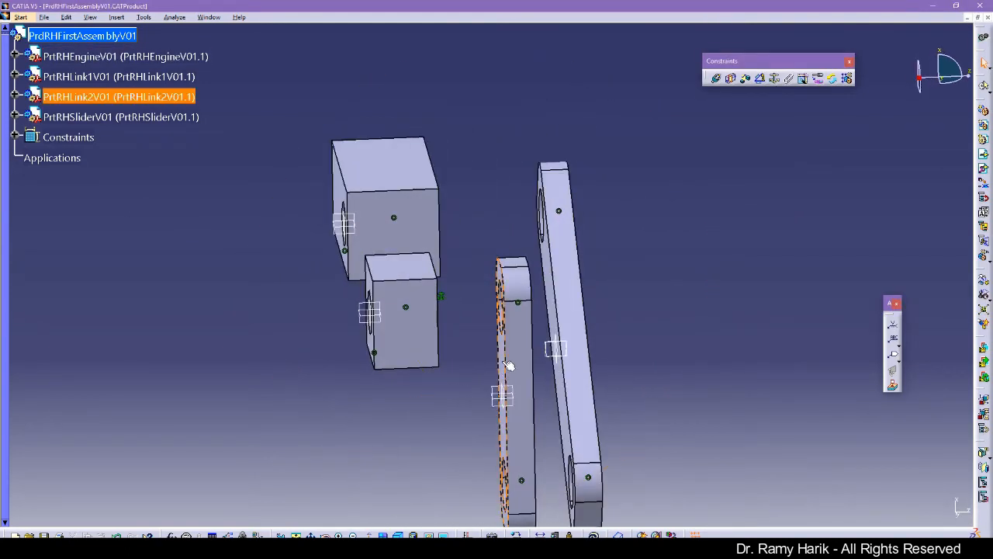
middle_click_drag(506, 363, 419, 329)
left_click(337, 309, "ctrl")
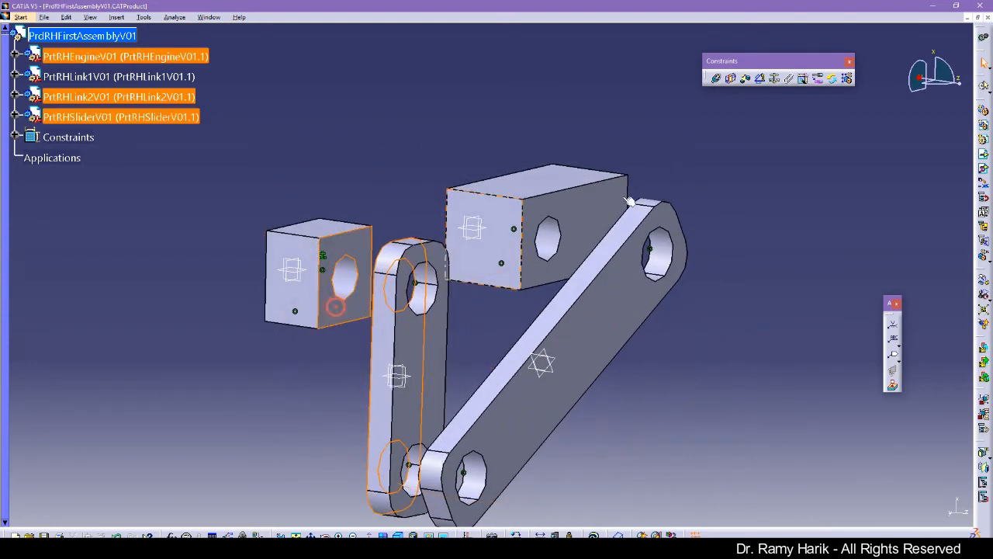
left_click(745, 79)
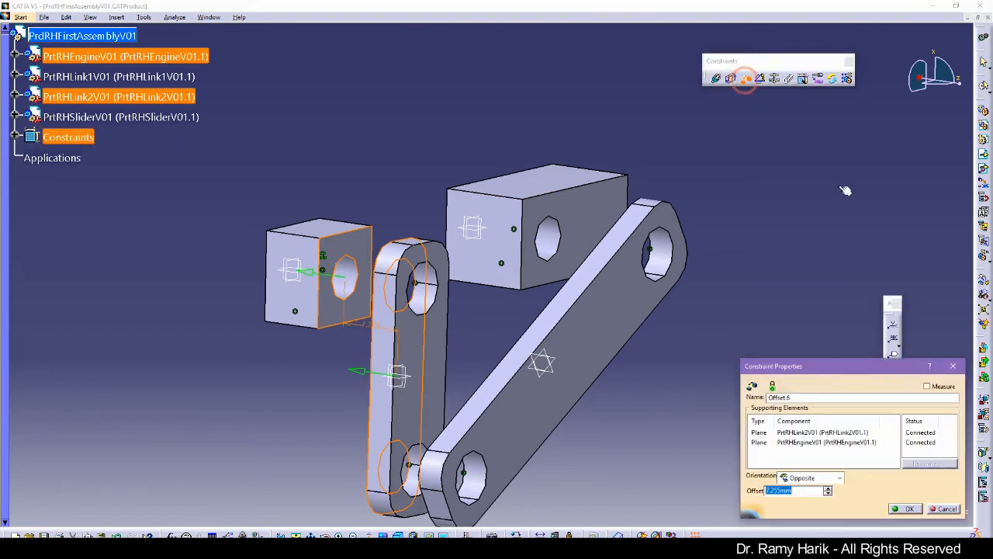
key("Return")
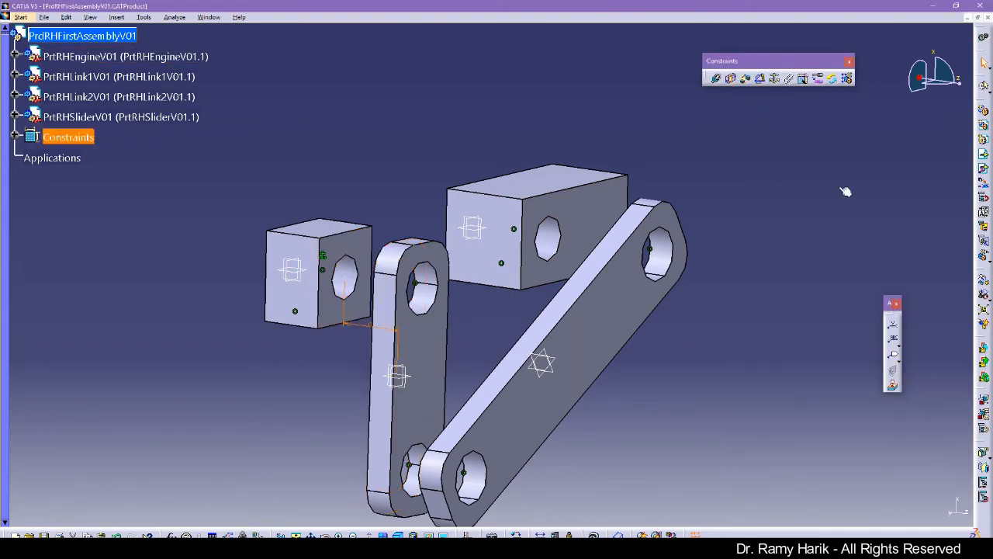
key("ctrl+u")
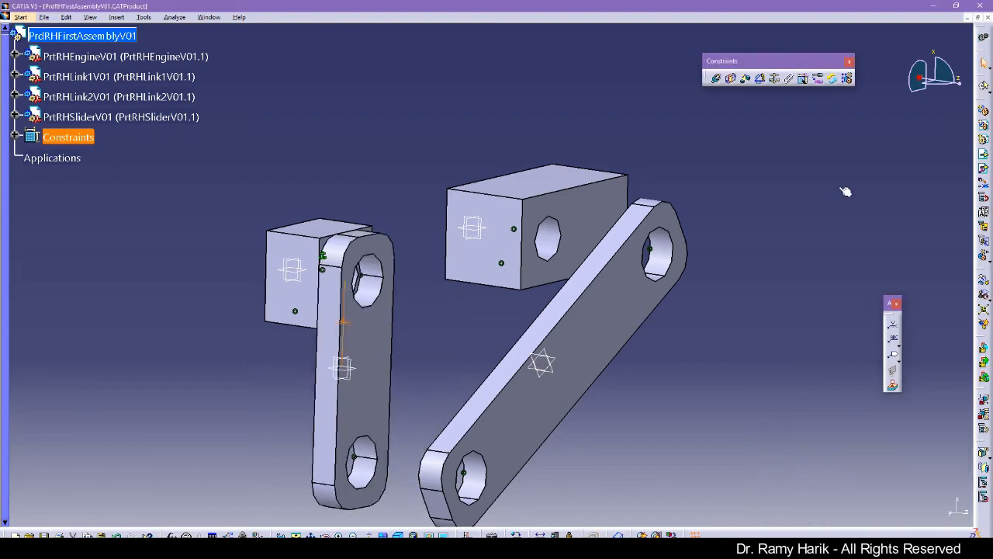
Step: Add a contact constraint between the facing flat sides of Link 1 and Link 2, and update the assembly
middle_click_drag(469, 303, 578, 376)
left_click(389, 365)
left_click(578, 376, "ctrl")
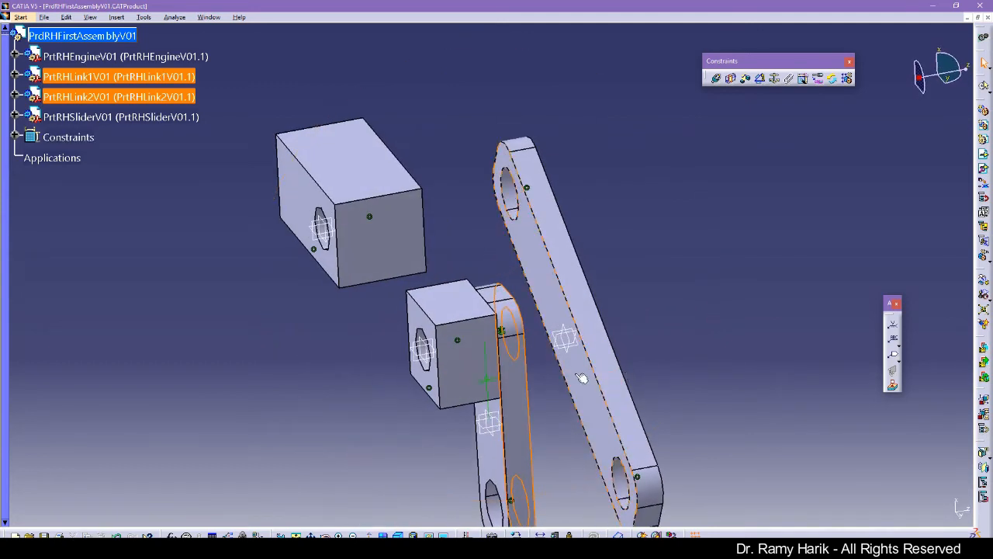
left_click(731, 79)
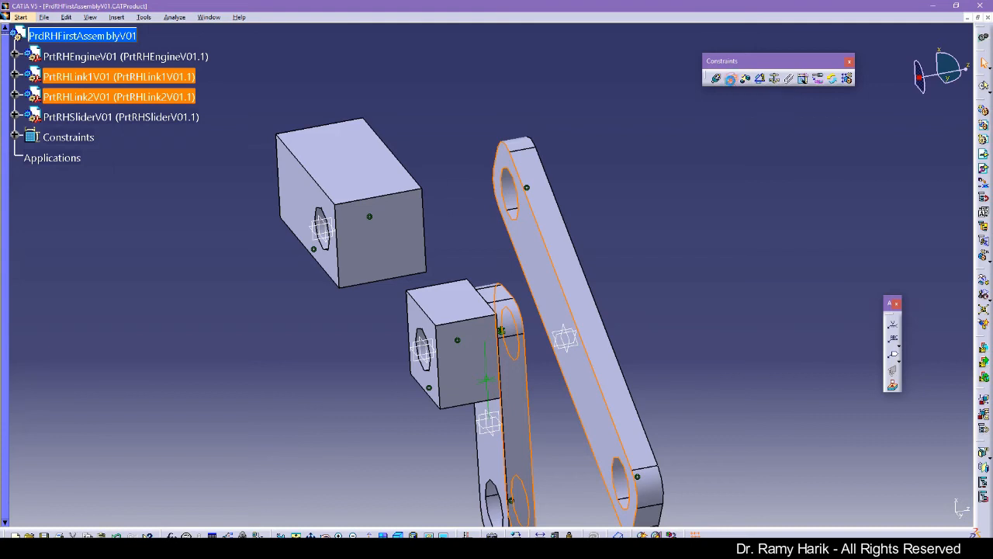
key("ctrl+u")
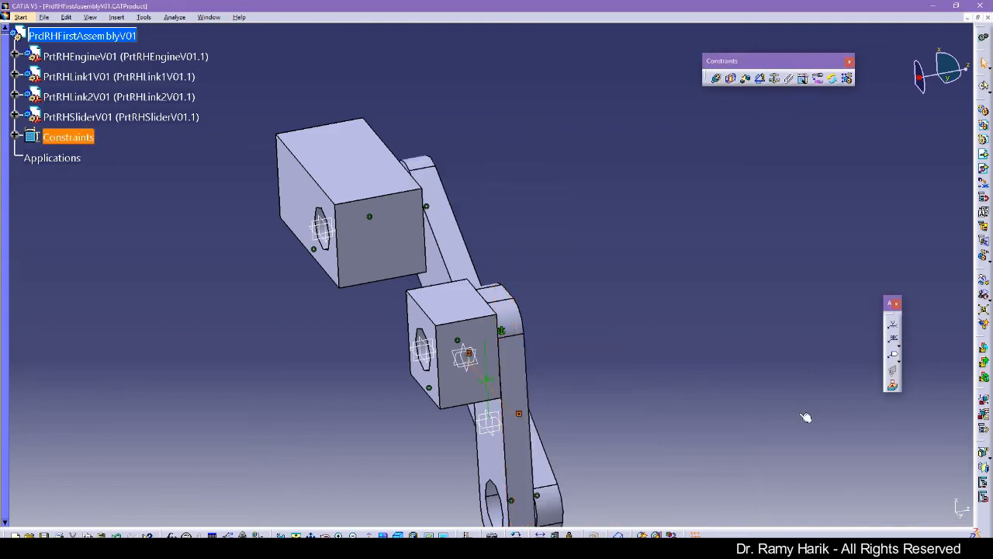
Step: Try to add a contact constraint between Link 1's inner face and the slider's hole face
middle_click_drag(592, 302, 519, 268)
left_click(438, 279)
middle_click_drag(616, 291, 588, 233)
left_click(727, 231, "ctrl")
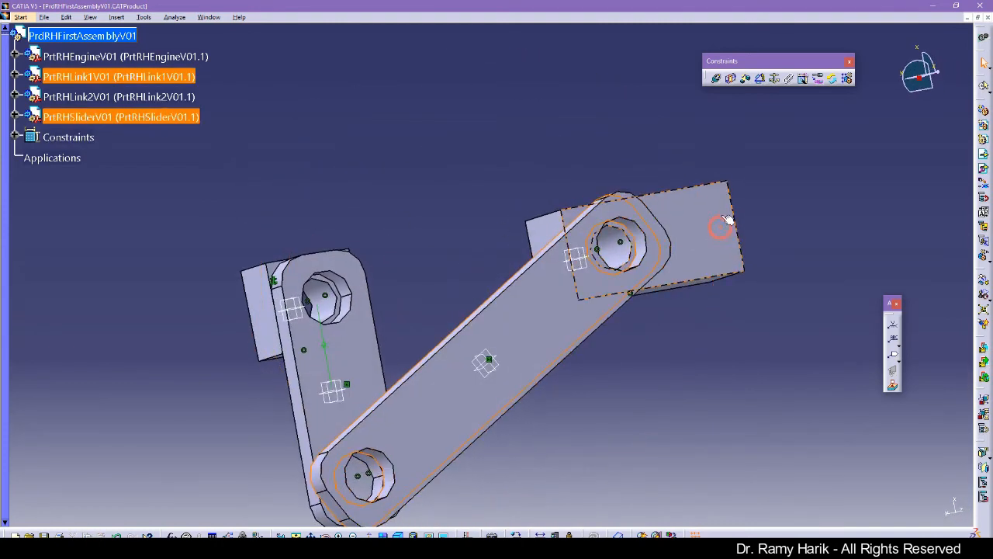
left_click(731, 78)
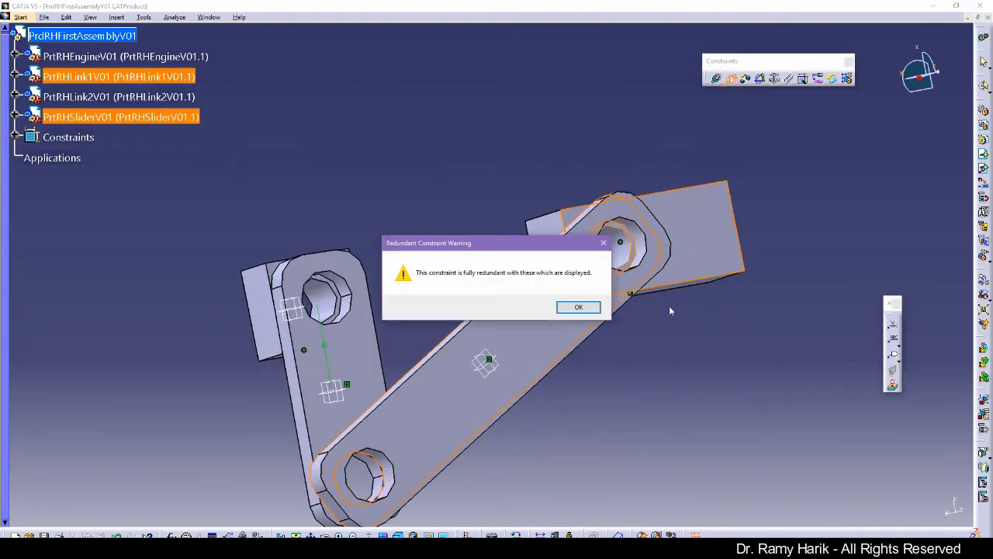
left_click(594, 307)
middle_click_drag(570, 178, 556, 300)
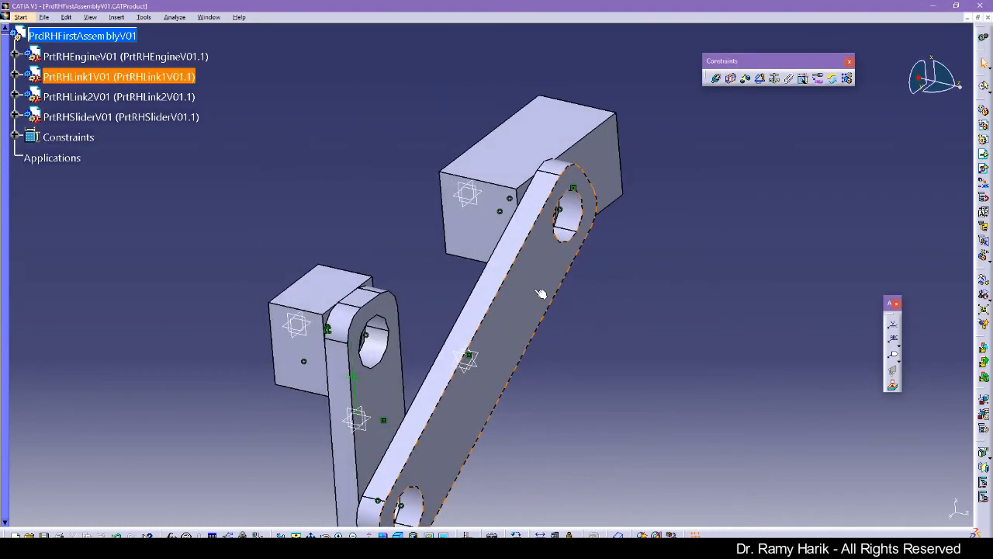
Step: Swing Link 2 around the engine's hole axis with respect to constraints to reposition the linkage, accept it and save the product
middle_click_drag(423, 232, 513, 269)
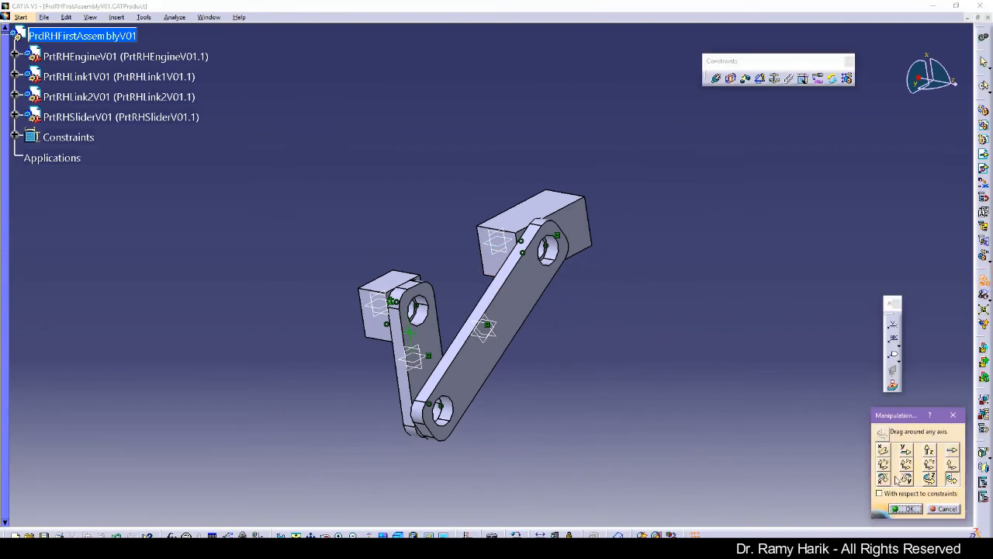
left_click(881, 495)
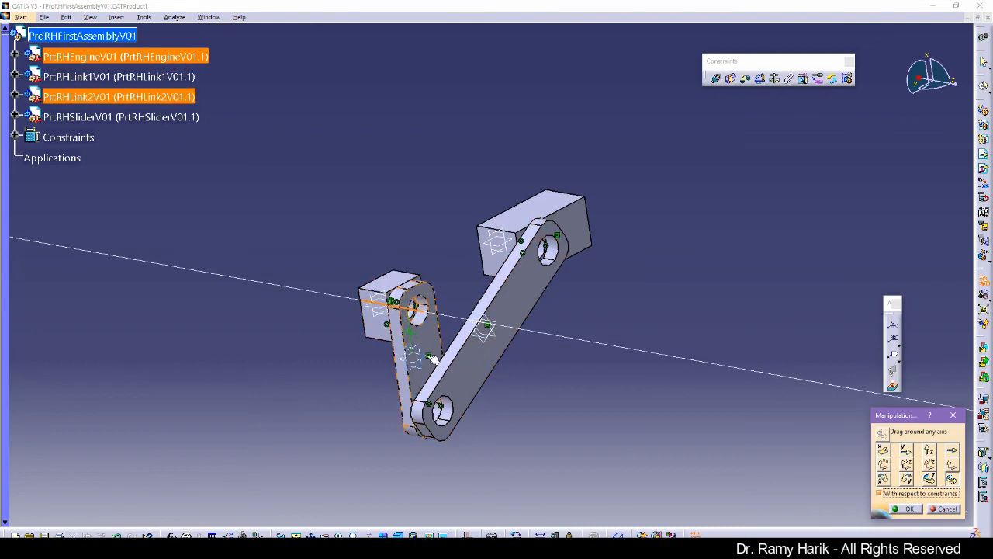
left_click_drag(439, 340, 391, 351)
middle_click_drag(344, 307, 521, 352)
left_click_drag(474, 397, 559, 377)
middle_click_drag(559, 377, 420, 260)
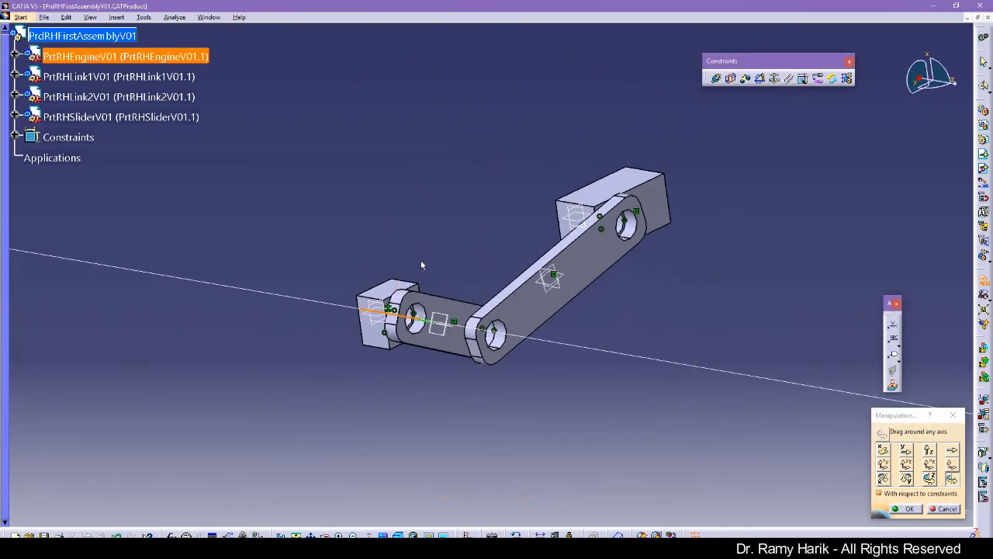
middle_click_drag(485, 285, 428, 211)
left_click(906, 508)
left_click(528, 393)
key("ctrl+s")
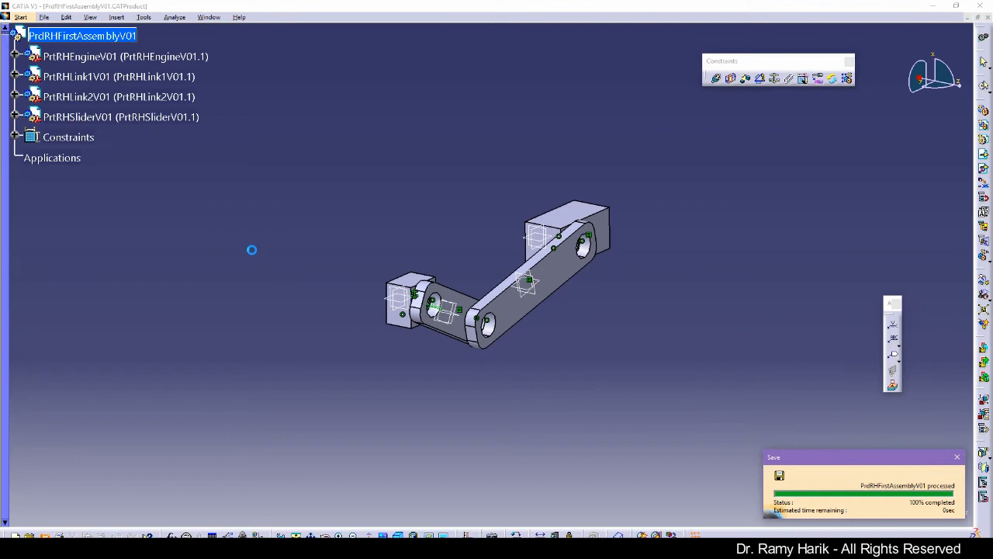
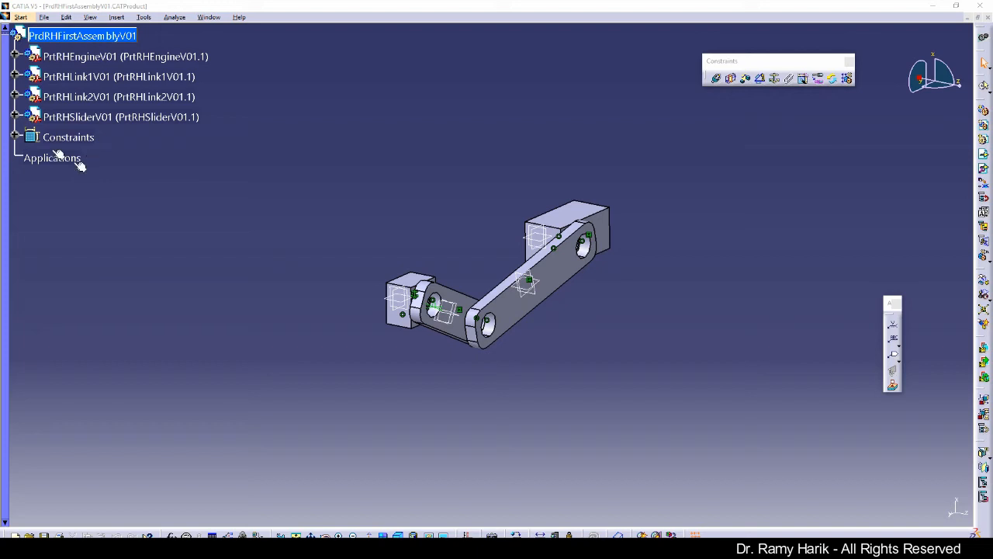
Step: Switch from assembly design to the DMU Kinematics workbench for the saved product
left_click(20, 17)
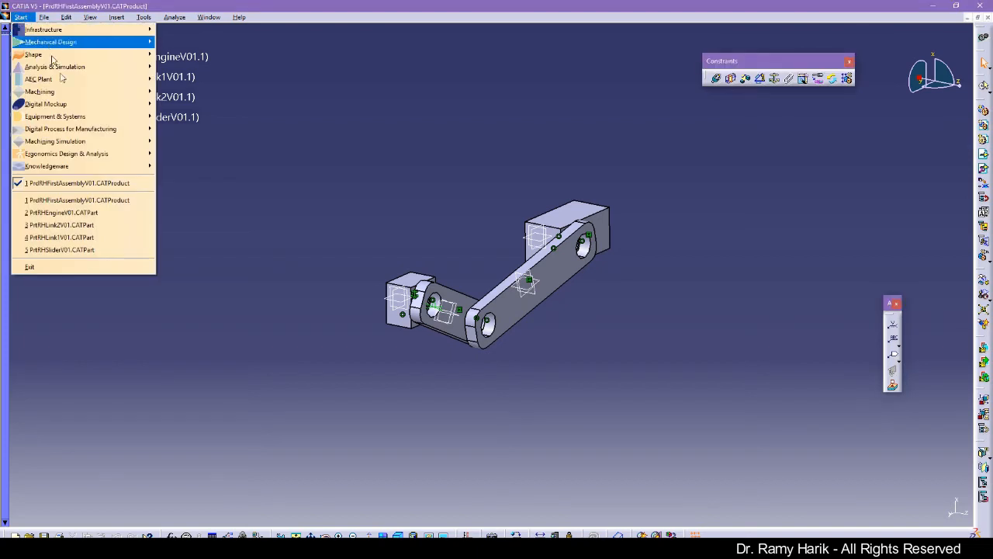
mouse_move(73, 107)
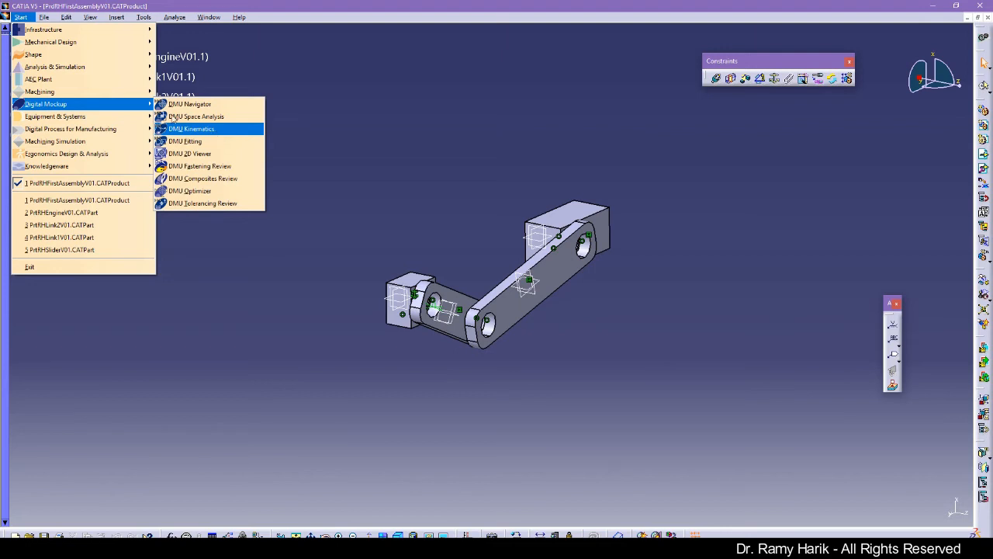
mouse_move(62, 44)
left_click(201, 130)
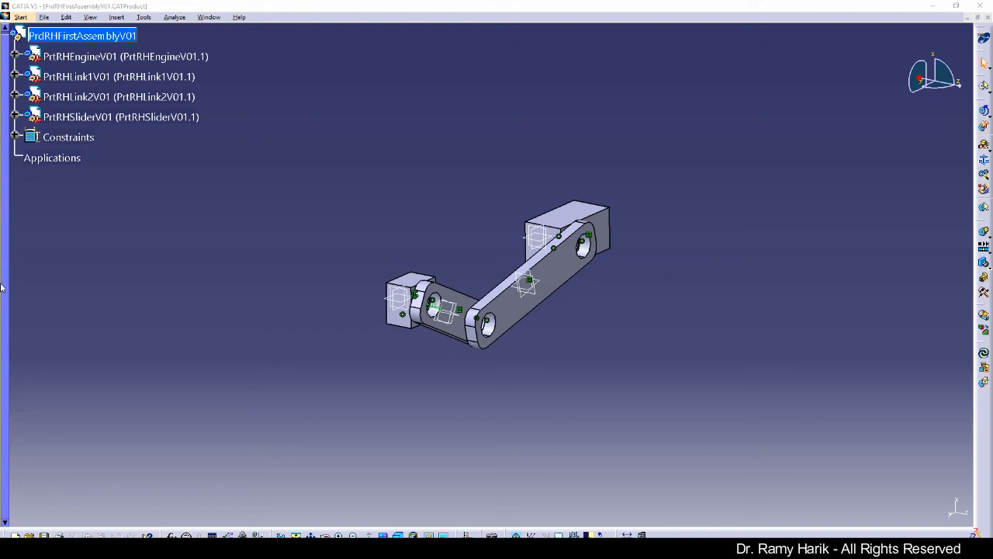
left_click(47, 19)
left_click(69, 109)
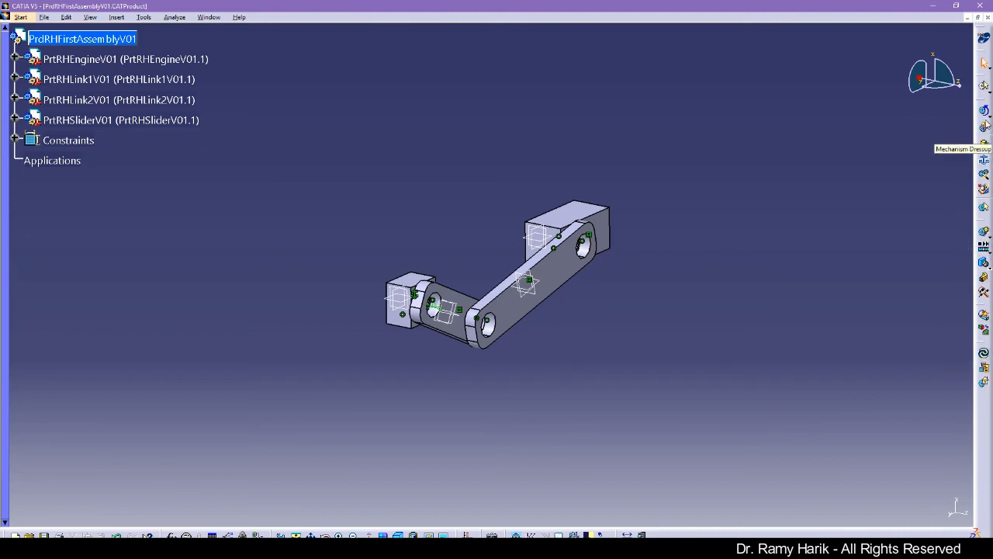
Step: Convert the assembly constraints into a new mechanism, automatically creating joints for all the unresolved pairs
left_click(984, 176)
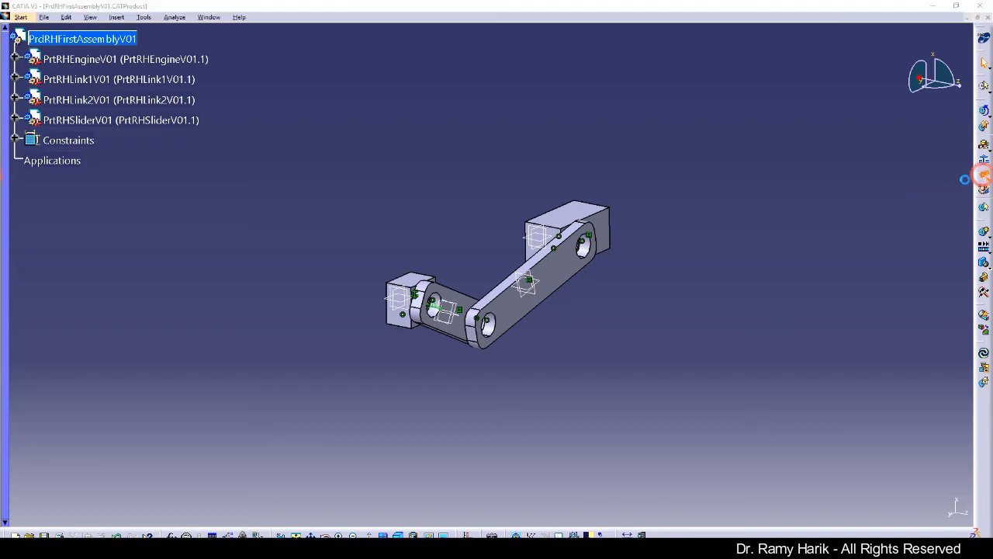
left_click(913, 474)
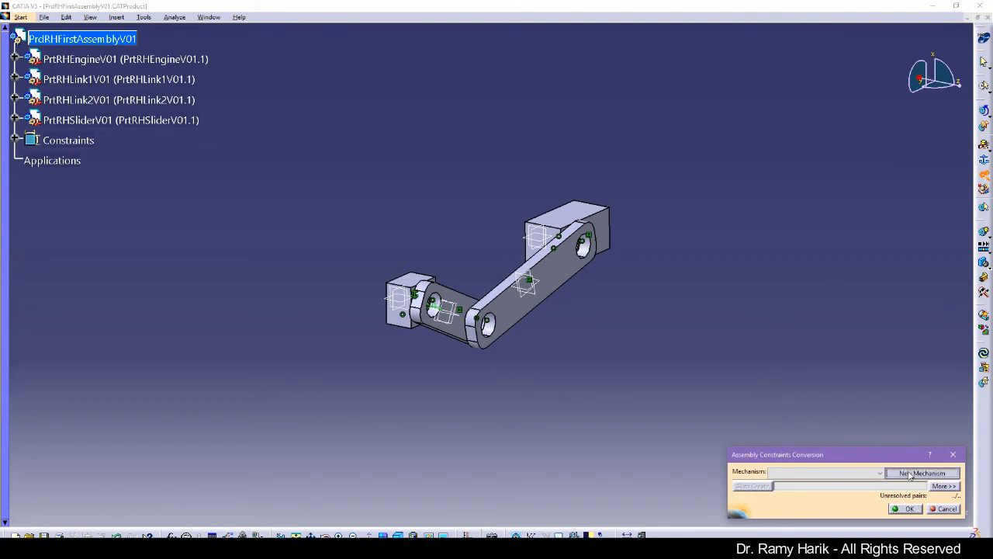
left_click(909, 509)
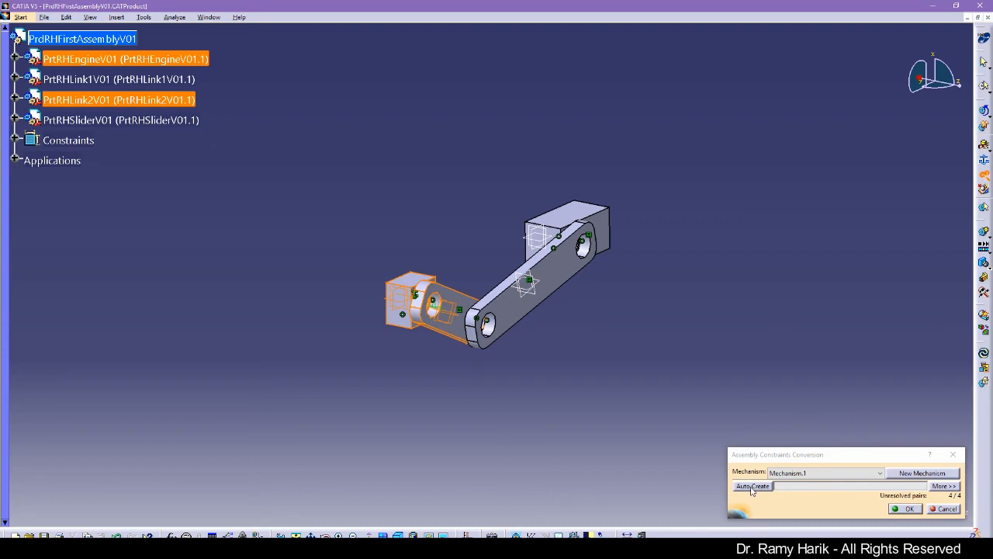
left_click(14, 160)
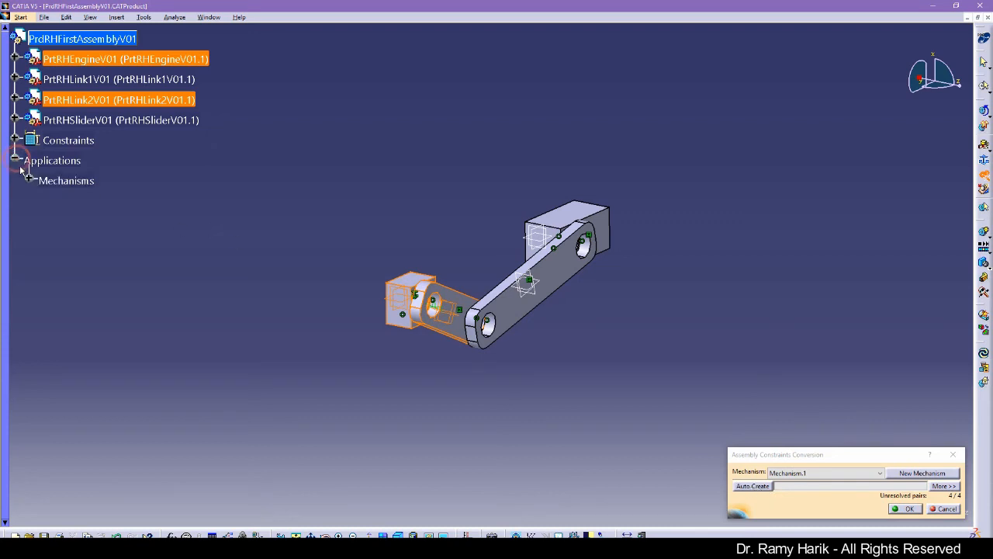
left_click(28, 179)
left_click(43, 200)
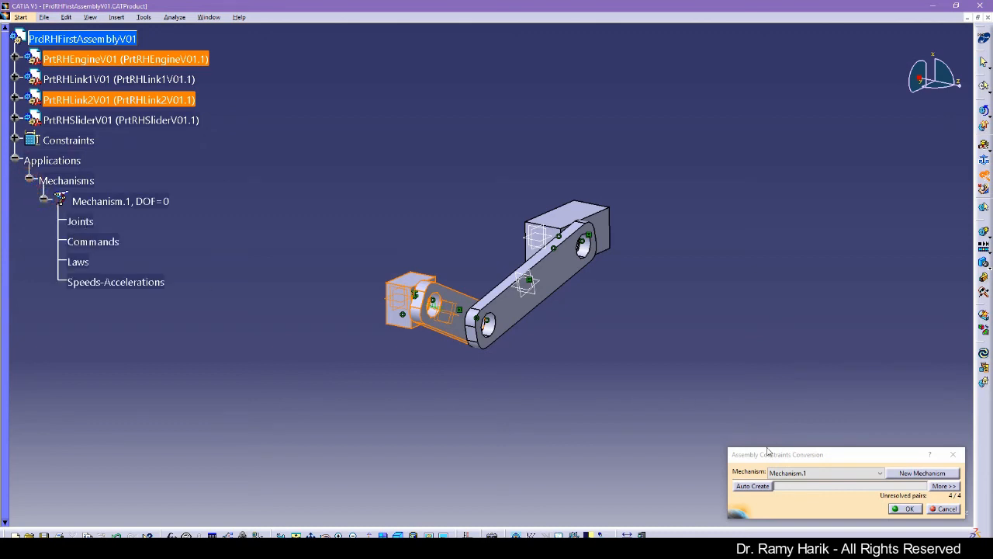
left_click(749, 485)
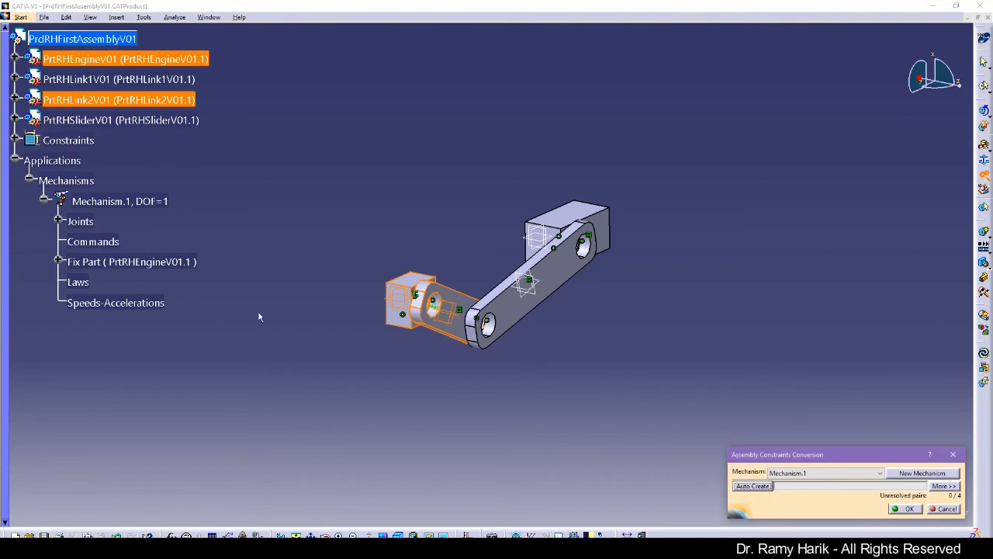
left_click(905, 508)
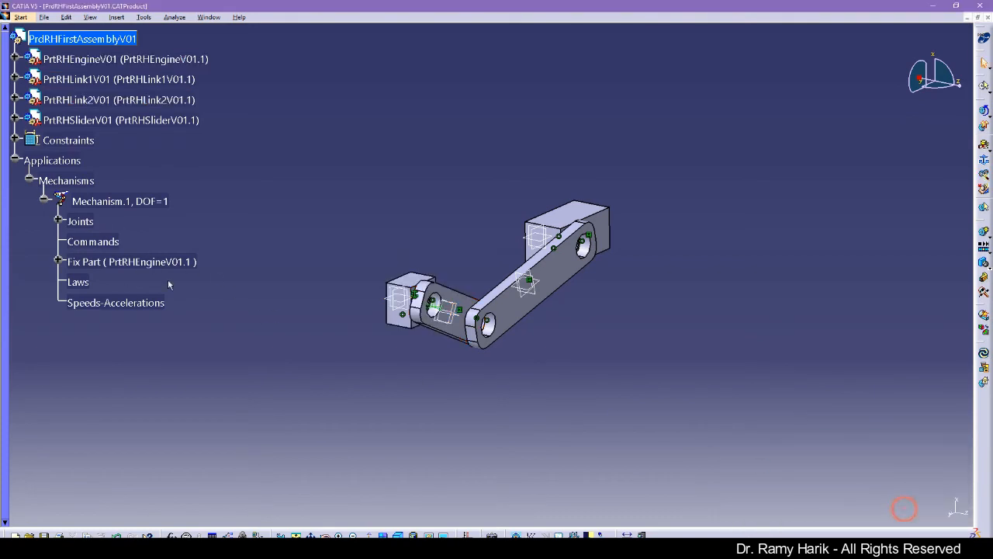
Step: Examine the mechanism's joints, the definition of the Link 2–engine revolute joint, and the fixed part
left_click(58, 221)
left_click(159, 202)
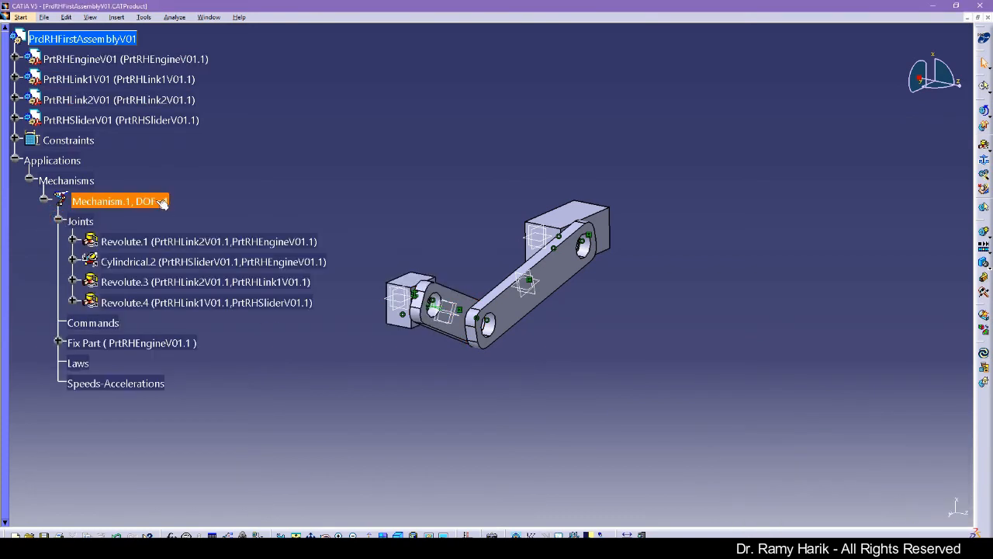
double_click(146, 241)
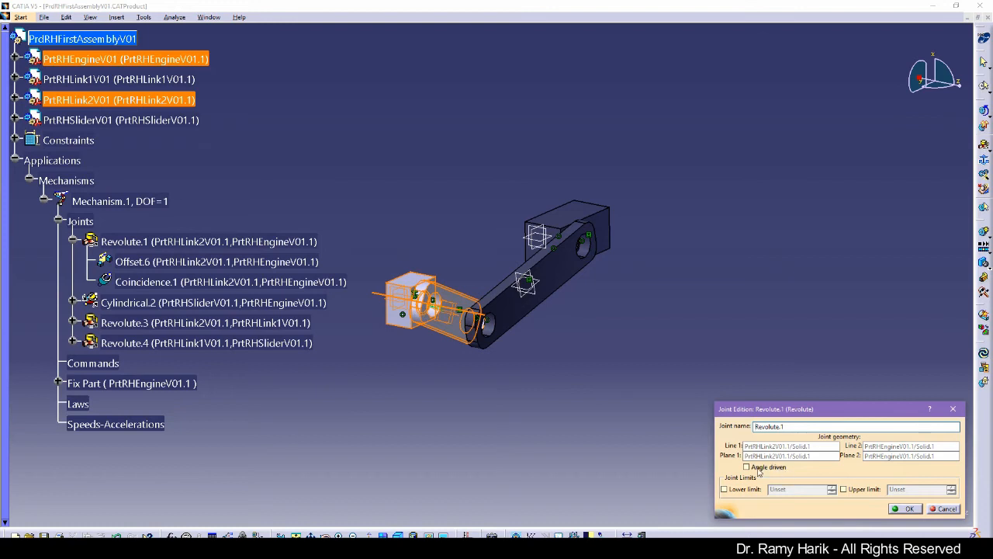
left_click(912, 509)
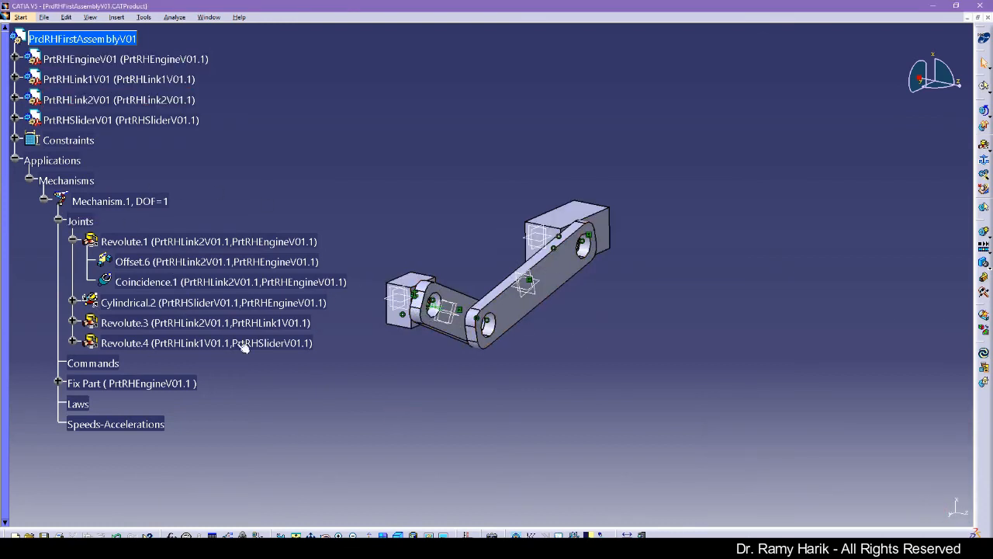
left_click(1, 278)
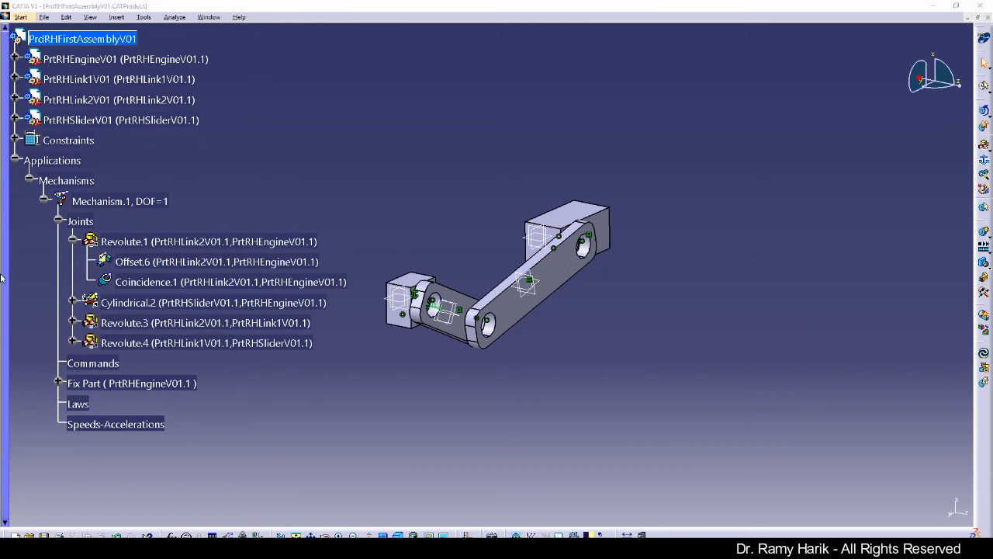
left_click(59, 383)
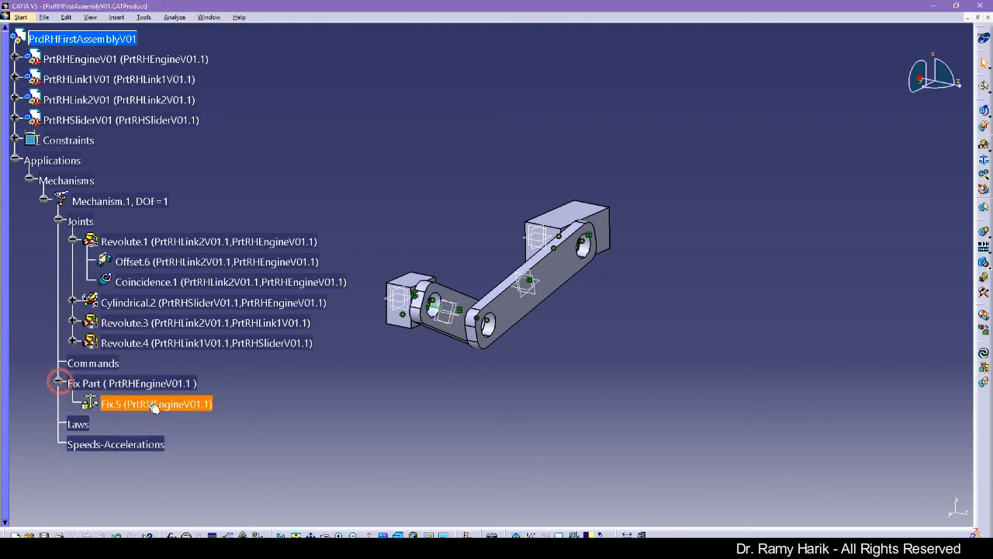
left_click(1, 285)
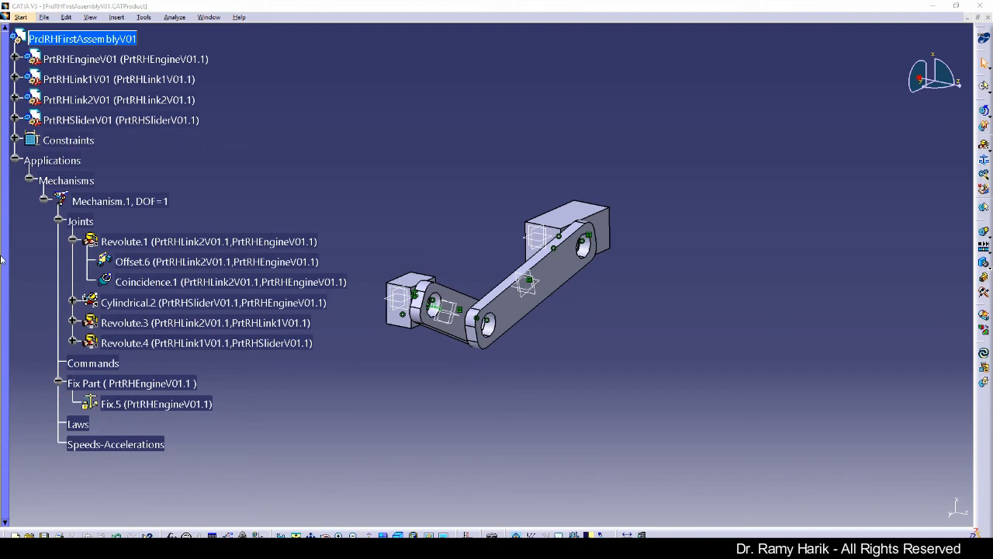
scroll(3, 260, "down", 2)
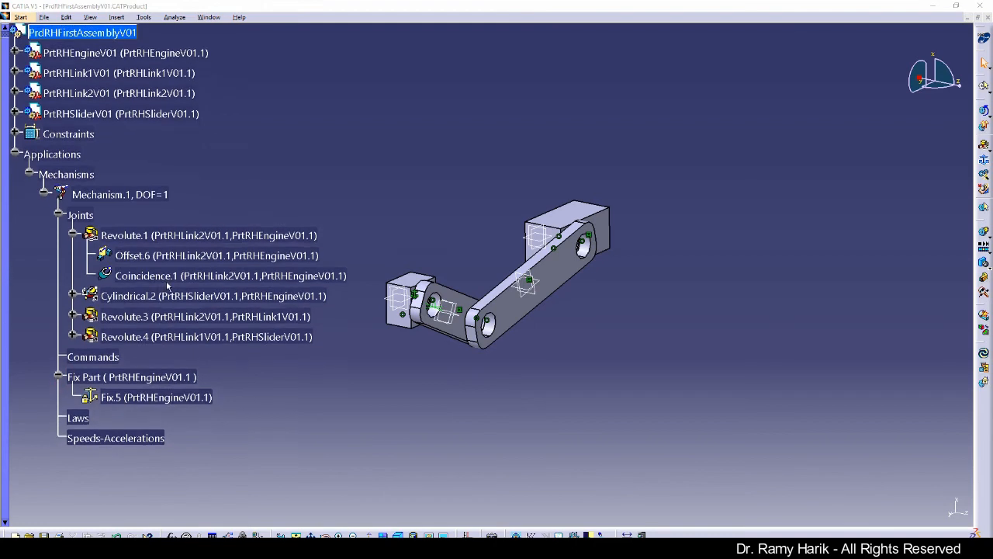
scroll(10, 234, "up", 2)
Step: Make the revolute joint between Link 2 and the engine angle driven, keeping the -360 to 360 degree limits
left_click(173, 243)
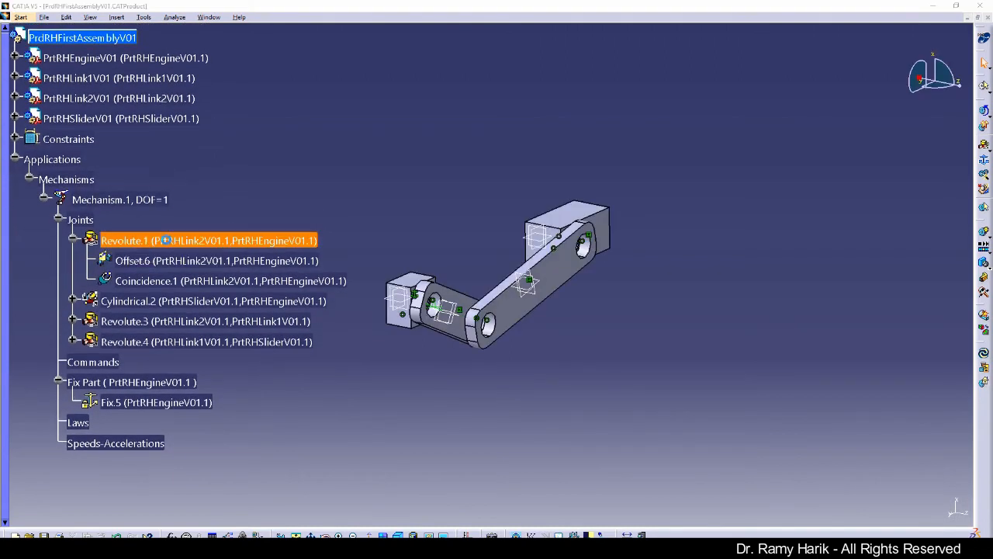
double_click(172, 242)
left_click(746, 467)
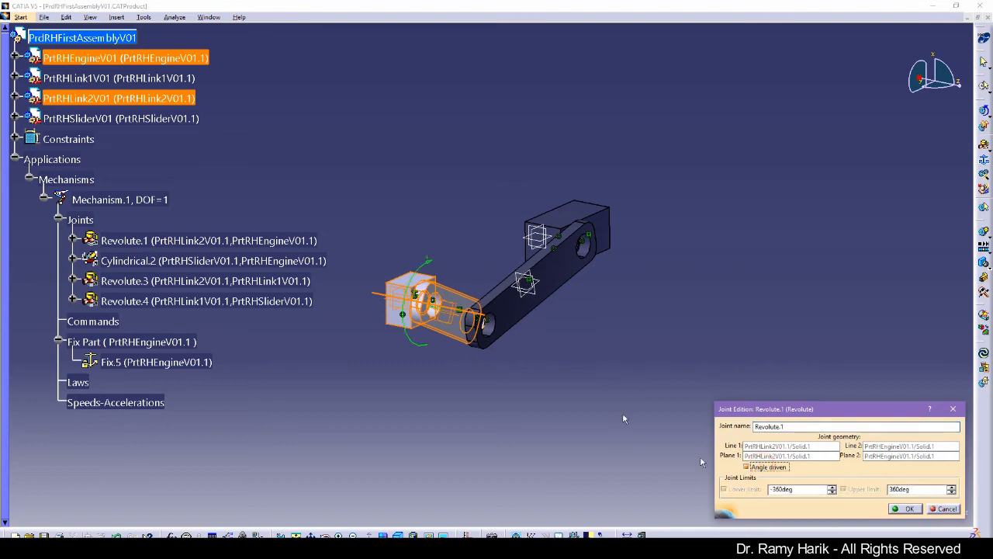
left_click(909, 509)
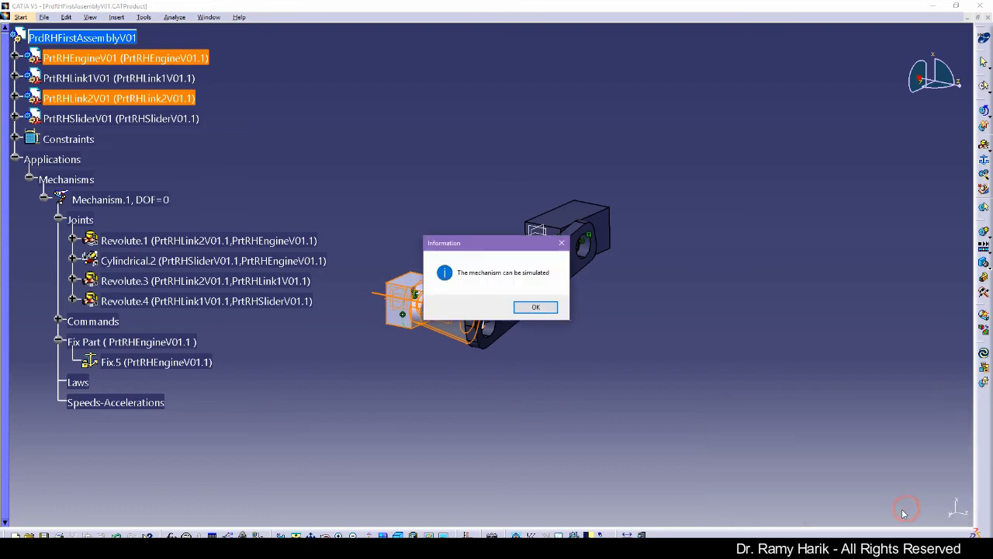
left_click(535, 307)
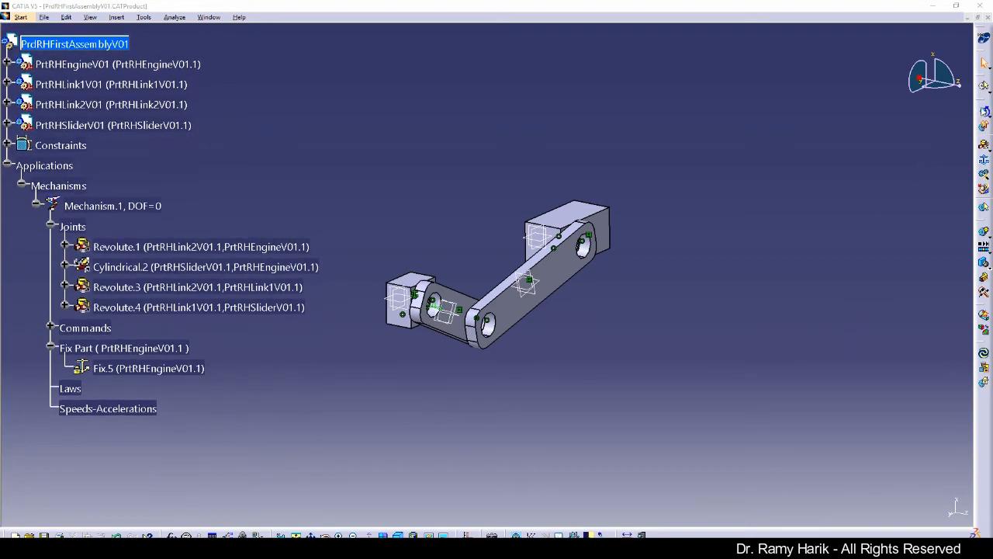
Step: Simulate Mechanism.1 with commands, sweeping the angle to about -137 and 360 degrees, and check the mechanism's command in the tree
left_click(984, 111)
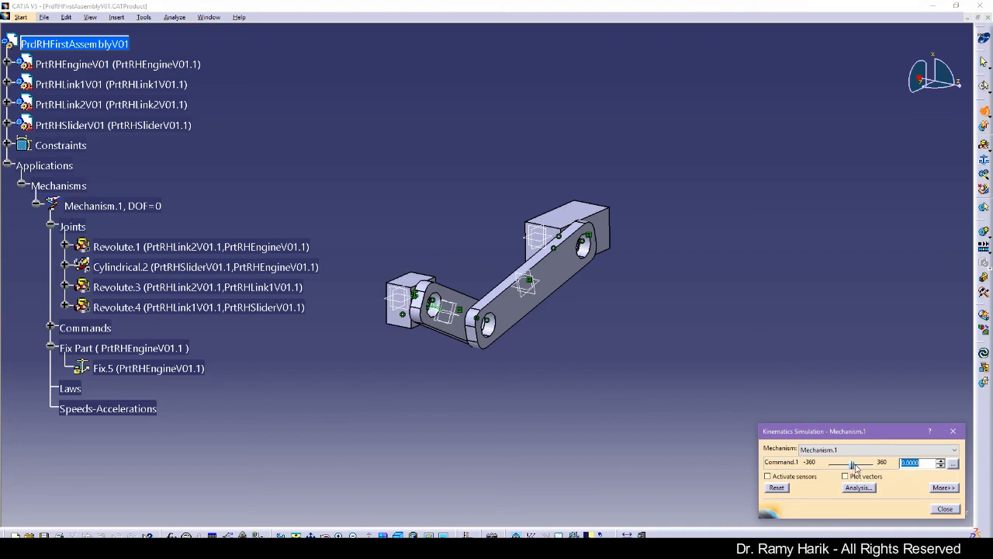
mouse_move(852, 465)
left_mouse_down()
mouse_move(807, 474)
mouse_move(883, 469)
mouse_move(831, 469)
mouse_move(843, 466)
left_mouse_up()
left_click(943, 487)
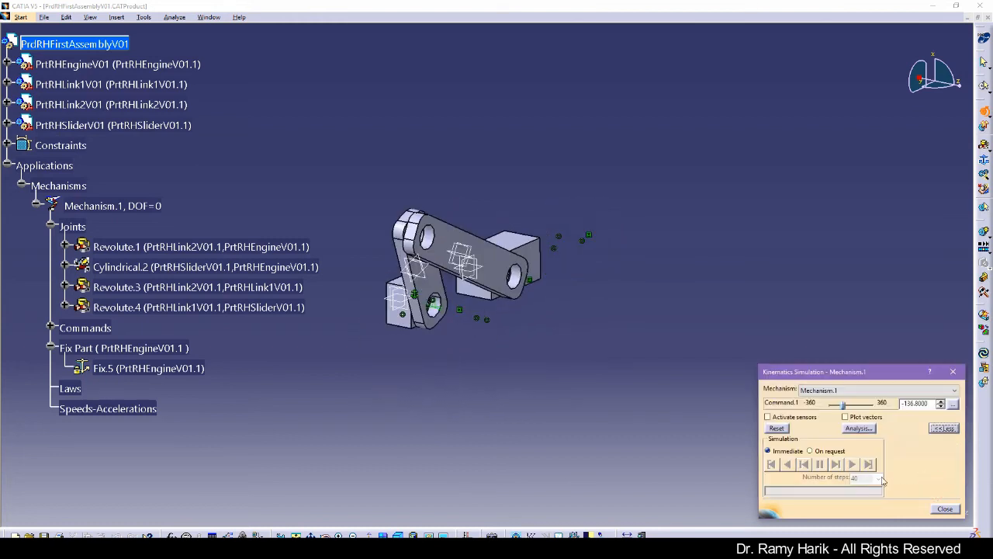
left_click_drag(844, 413, 876, 406)
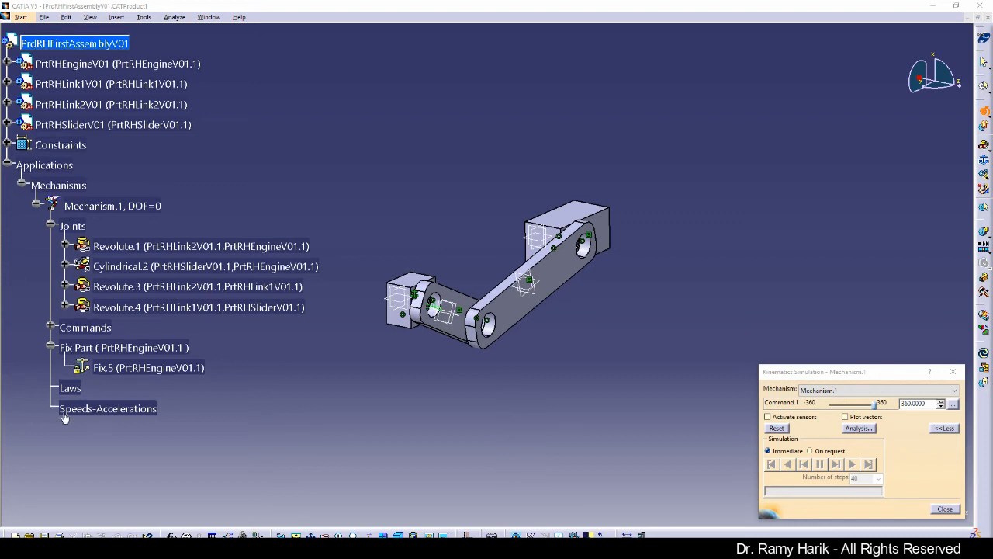
left_click(767, 450)
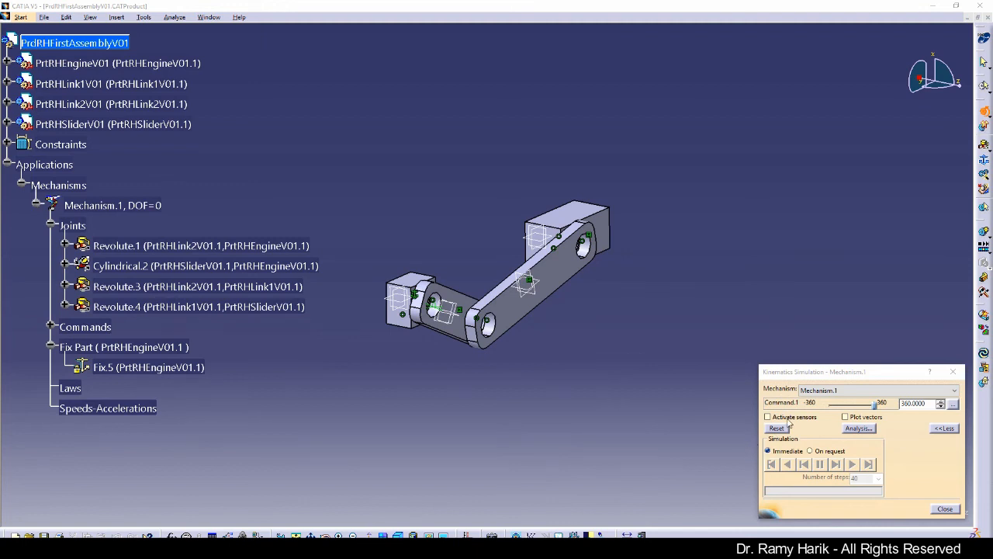
left_click(846, 417)
left_click(960, 422)
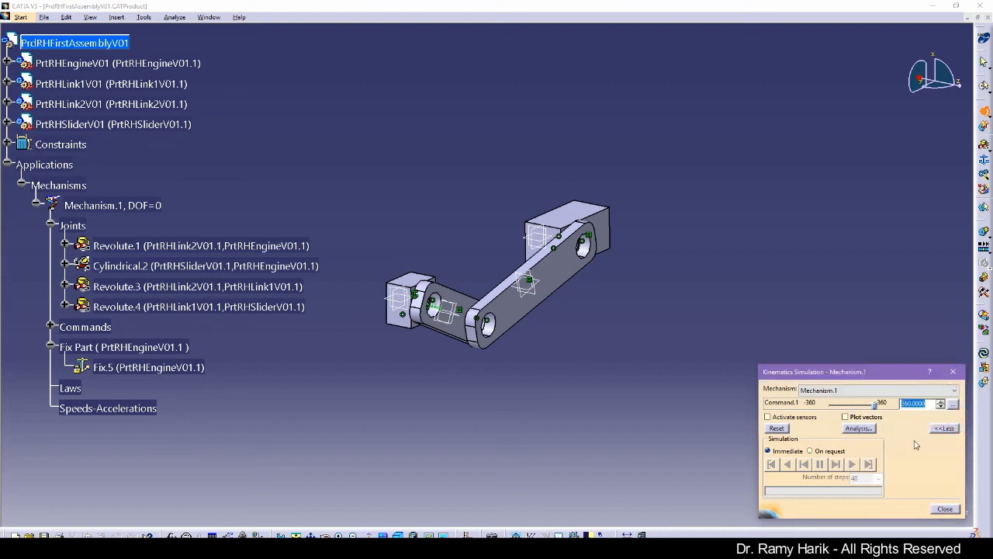
left_click(945, 509)
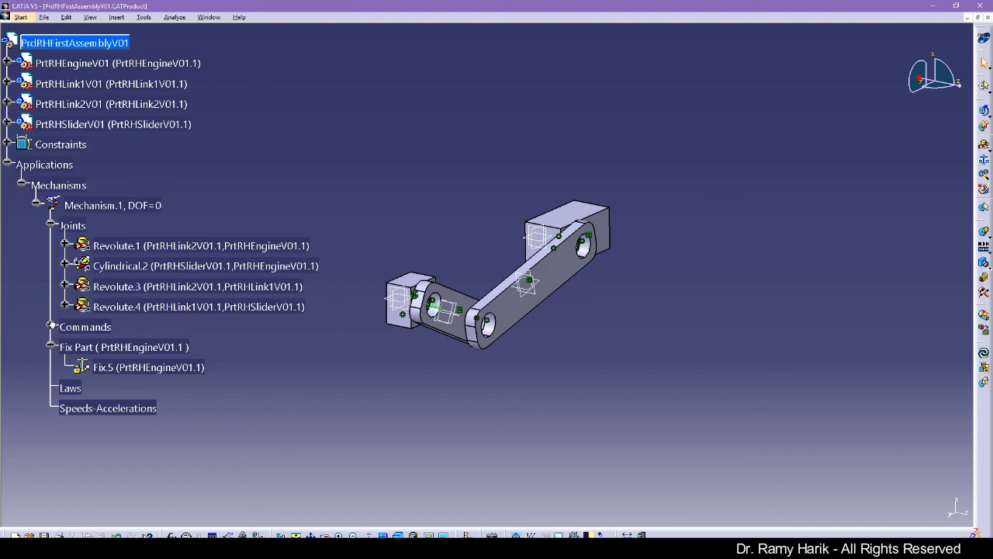
left_click(51, 326)
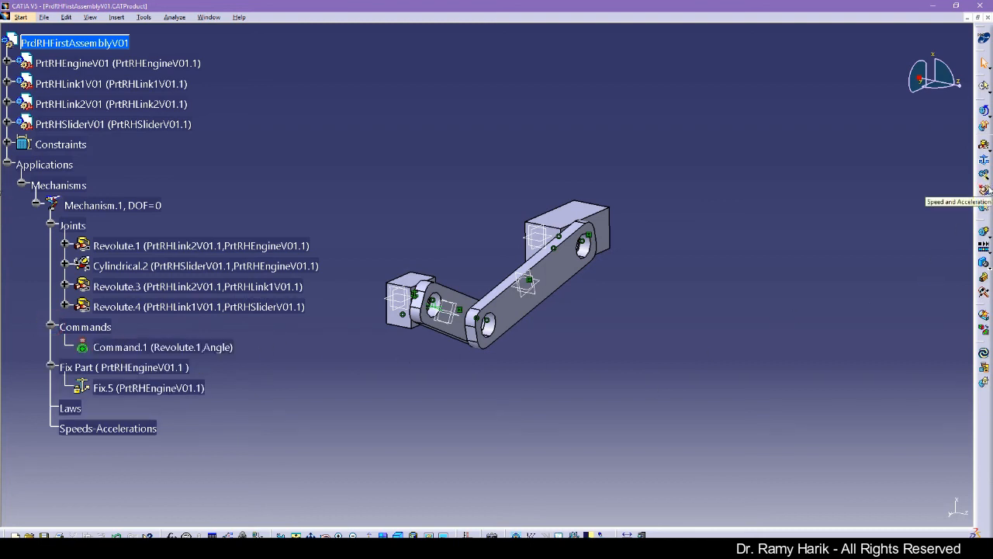
Step: Add a speed and acceleration sensor to Mechanism.1 with the slider as reference product, one of its corner points, and the main axis
left_click(984, 189)
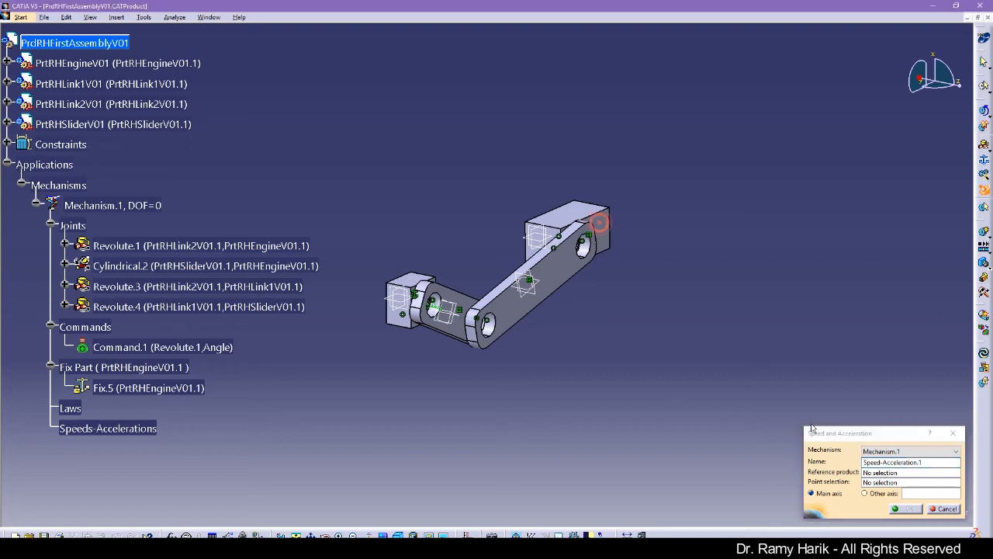
left_click(607, 227)
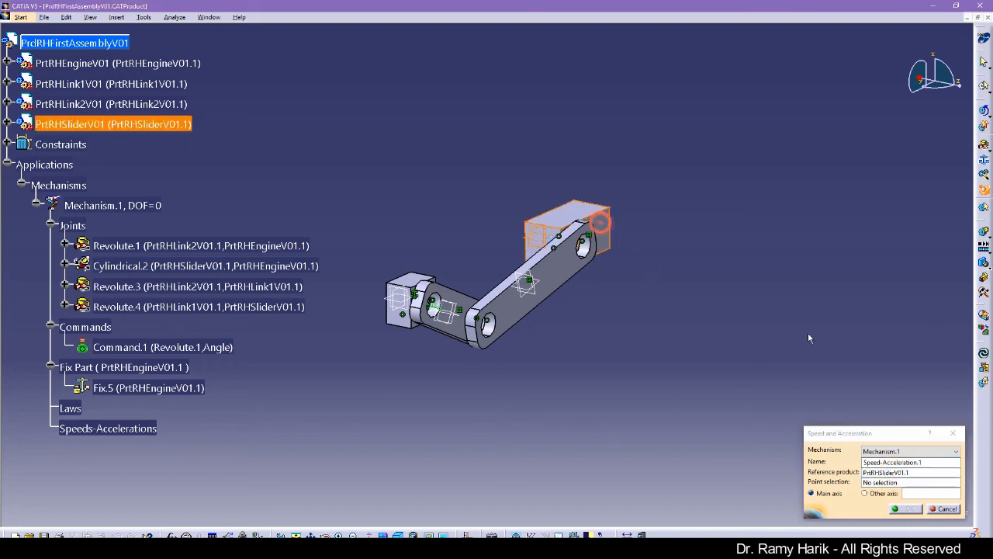
left_click(888, 483)
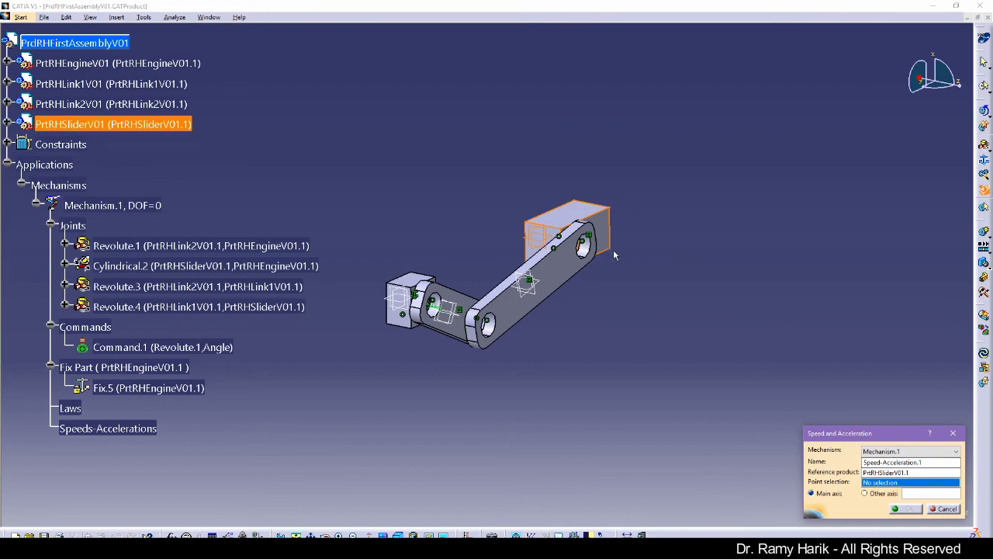
left_click(612, 250)
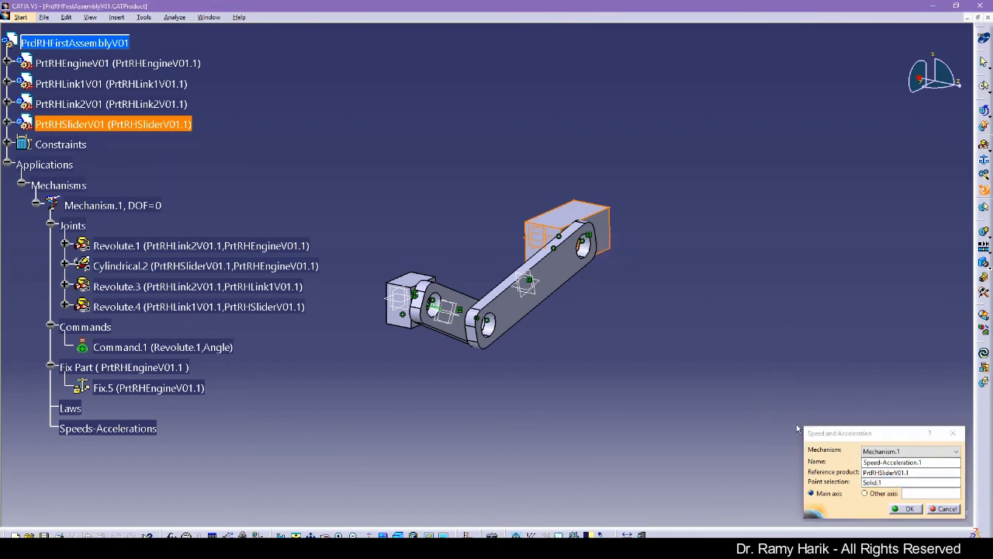
left_click(907, 508)
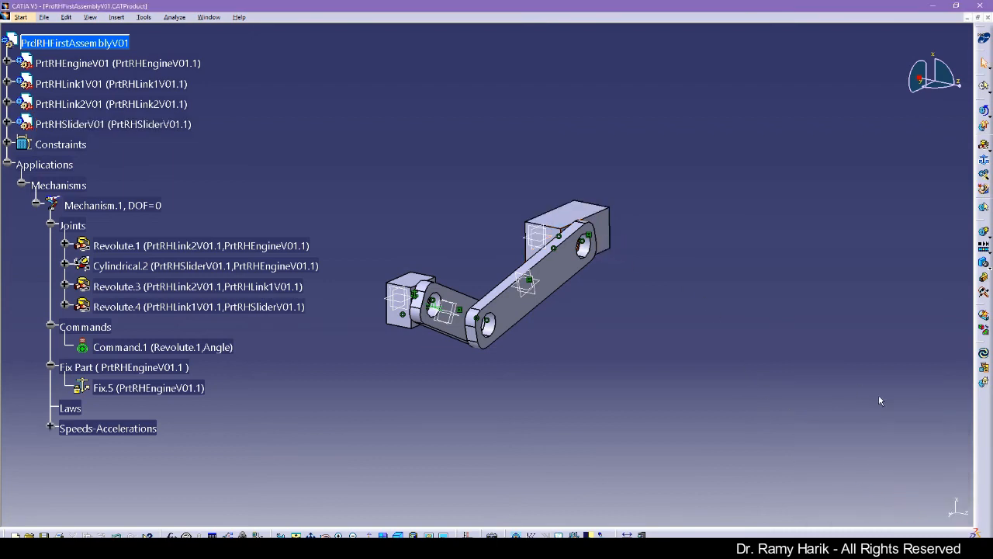
left_click(49, 428)
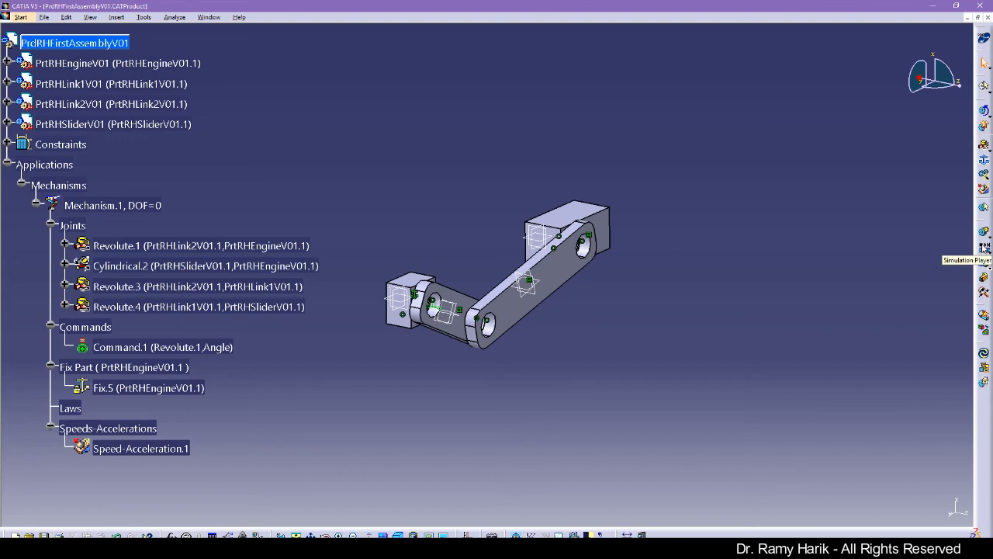
Step: Create a simulation of Mechanism.1, test its angle command with negative values, and set the command value to 0
left_click(984, 233)
double_click(799, 440)
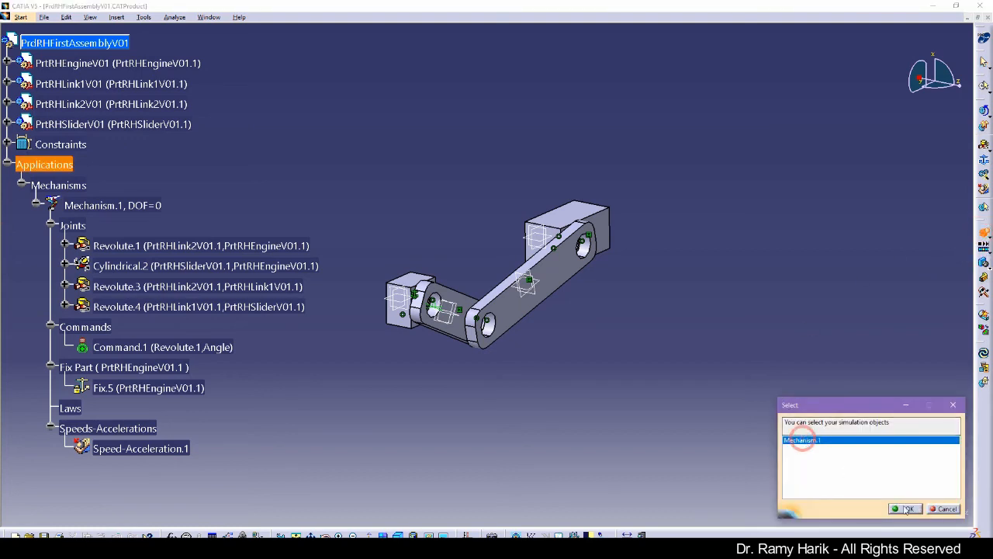
left_click_drag(847, 467, 675, 488)
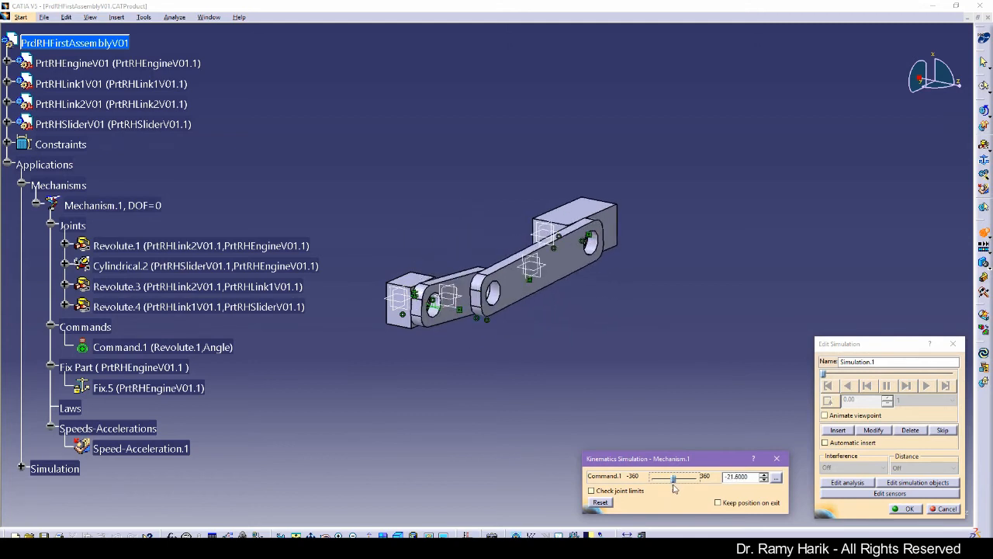
left_click(763, 479)
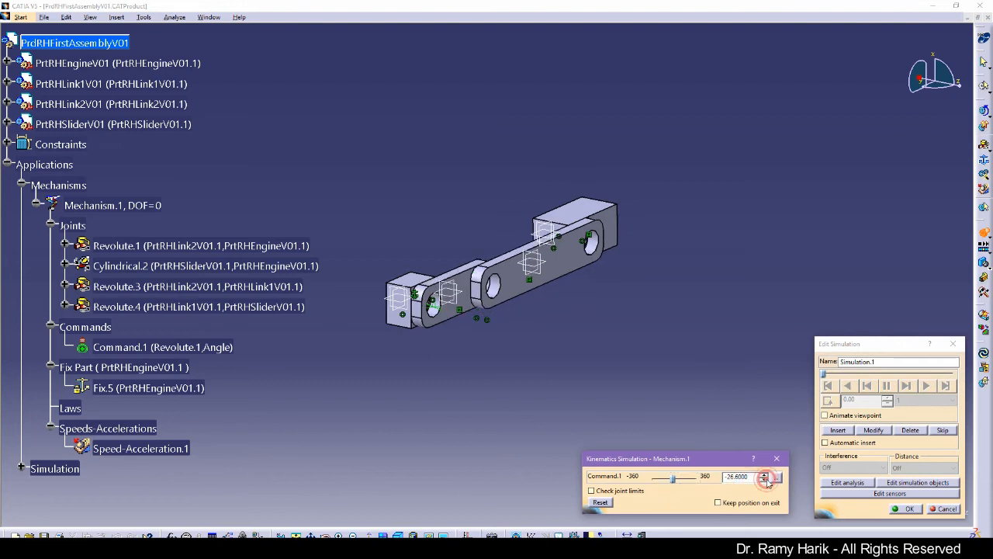
type("0")
key("Return")
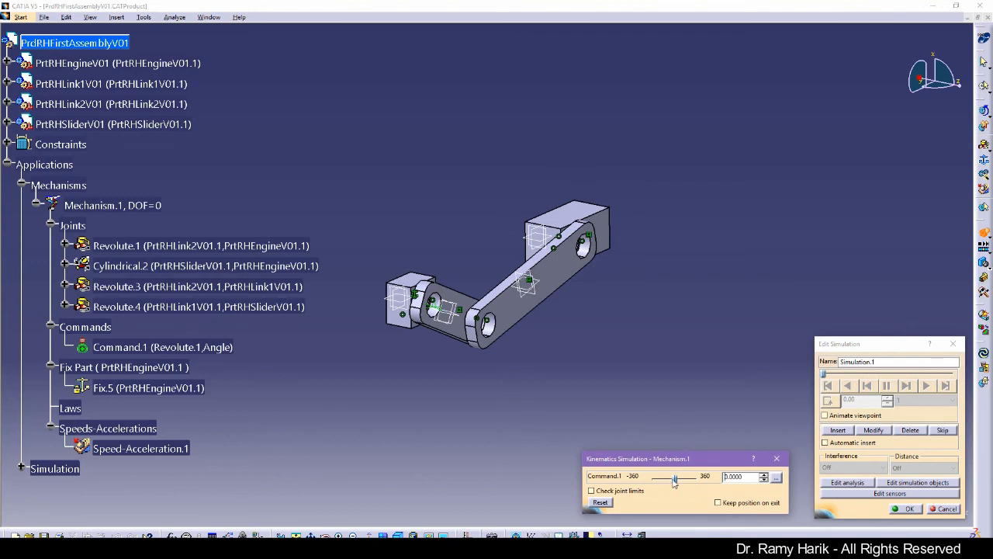
Step: Record two positions in Simulation.1, with the angle command at -360 and at 0 degrees
left_click_drag(675, 481, 653, 479)
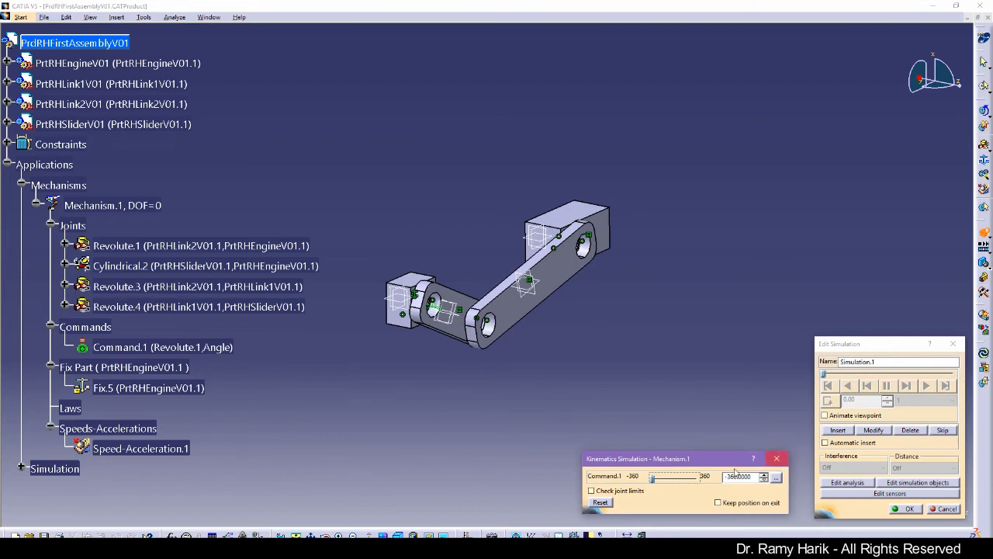
left_click(837, 430)
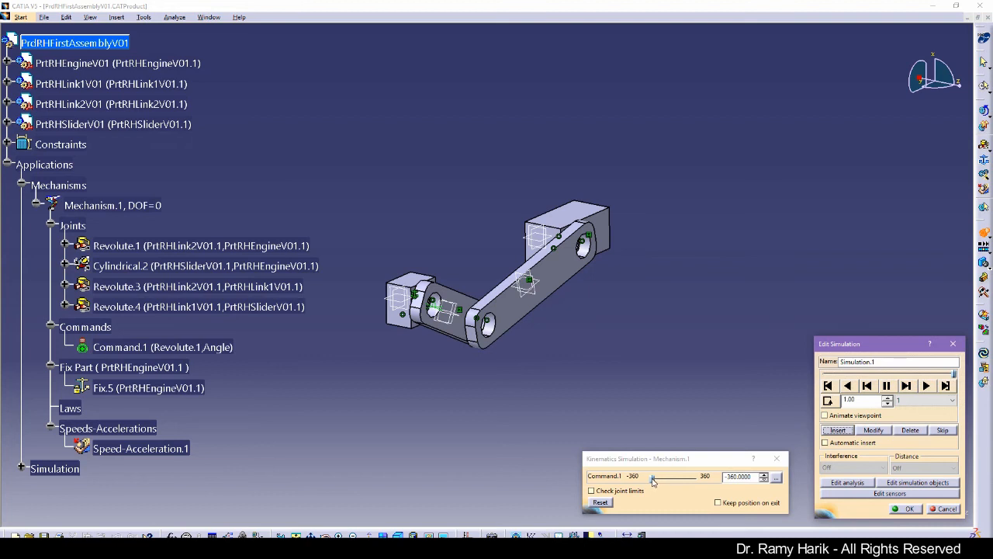
left_click_drag(653, 481, 656, 481)
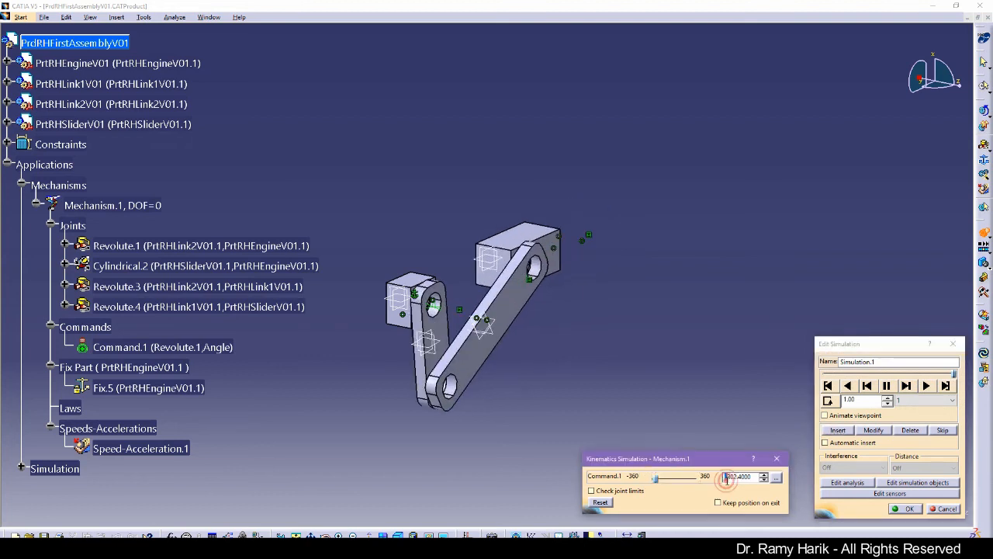
type("0")
key("Return")
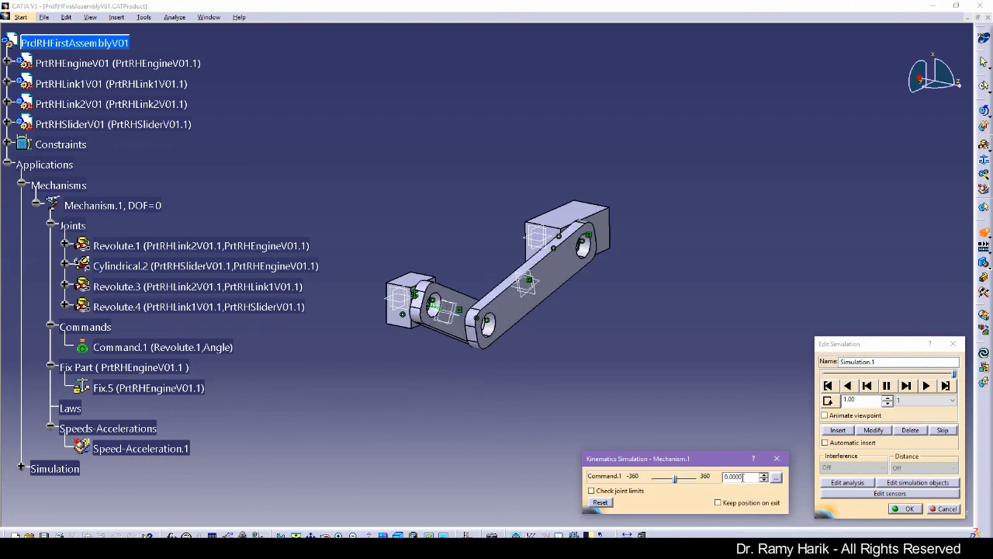
left_click(838, 430)
Step: Rewind and play Simulation.1 with a changed loop mode, pause it, and delete the recorded positions
left_click(828, 386)
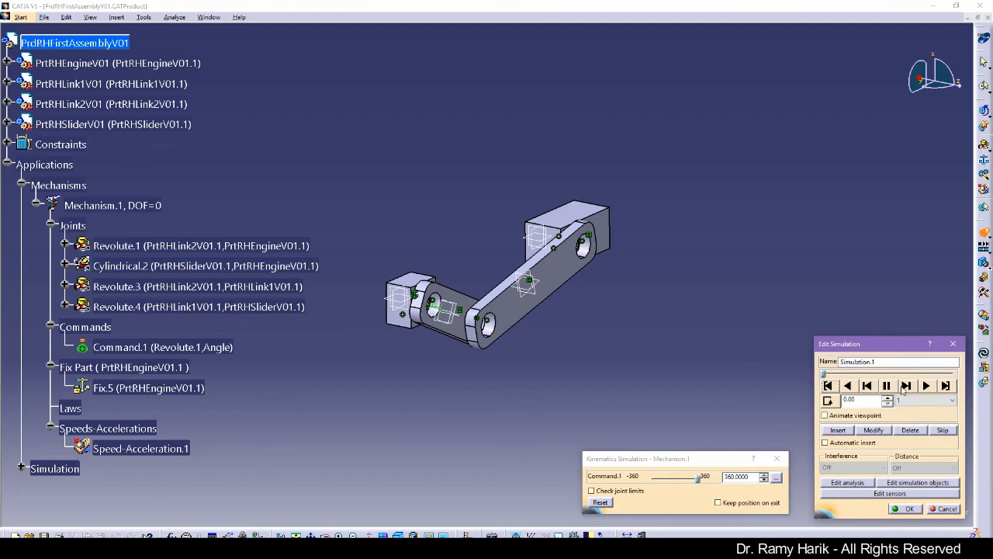
left_click(924, 402)
left_click(925, 403)
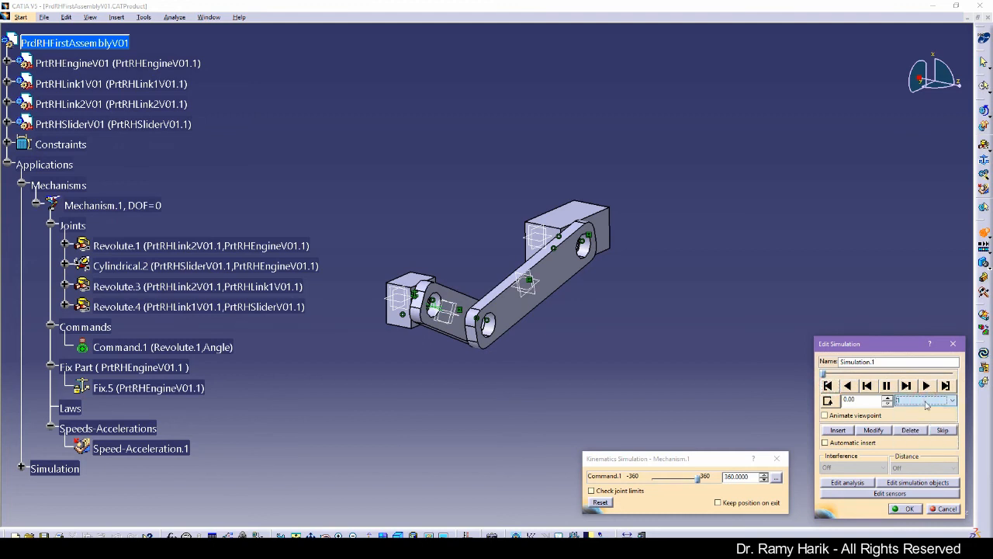
left_click(828, 400)
left_click(828, 401)
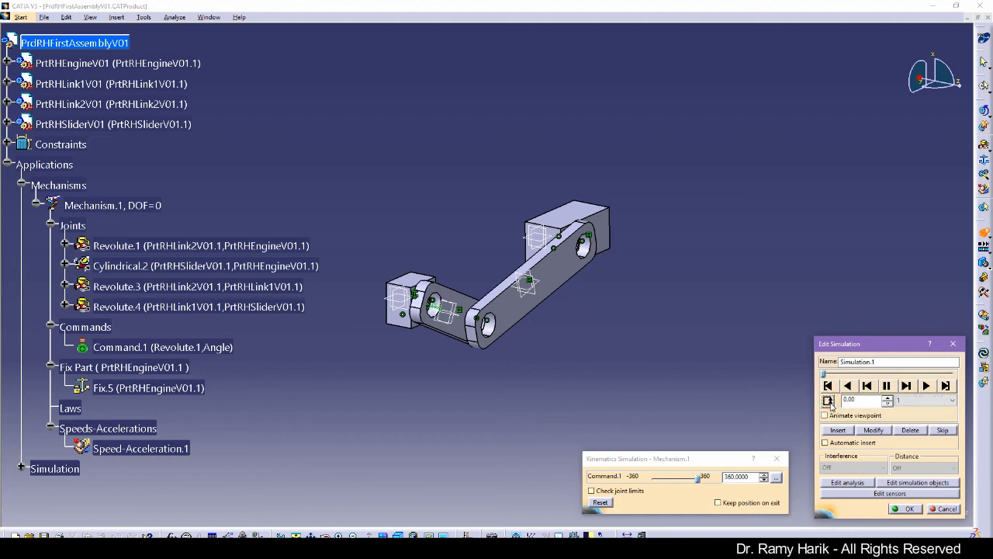
left_click(925, 386)
left_click(888, 386)
left_click(824, 374)
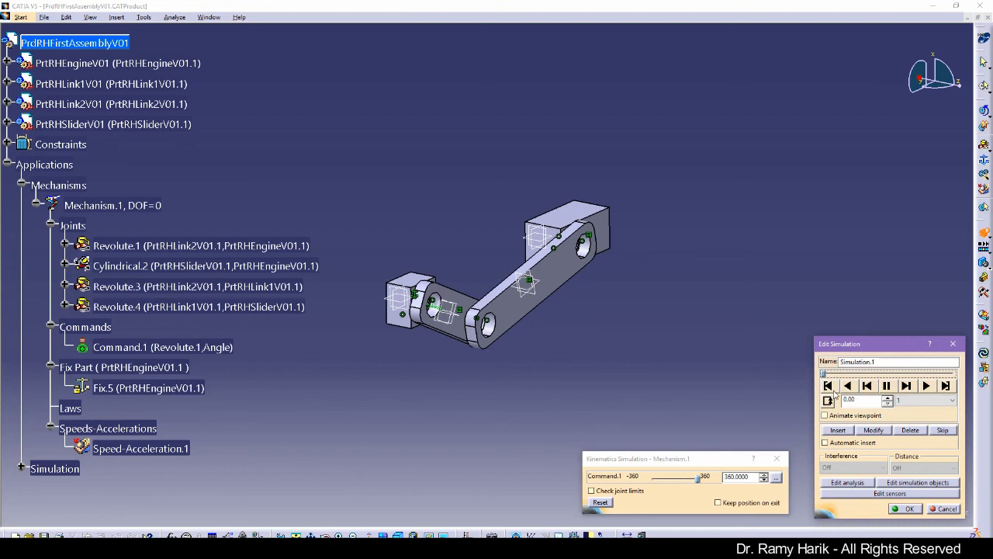
left_click(912, 431)
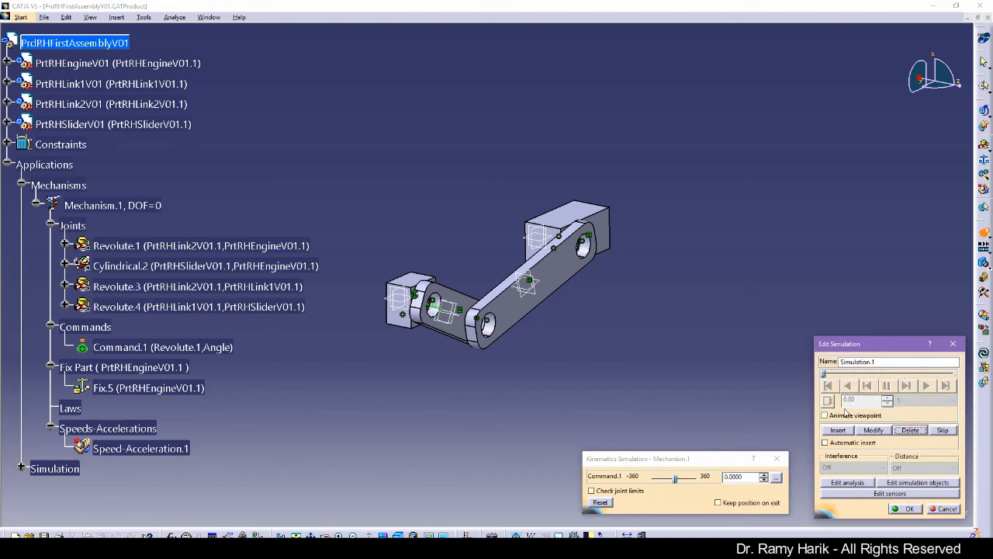
Step: Record simulation positions with the angle command at 0, about 201.6 and back at 0 degrees
left_click(836, 431)
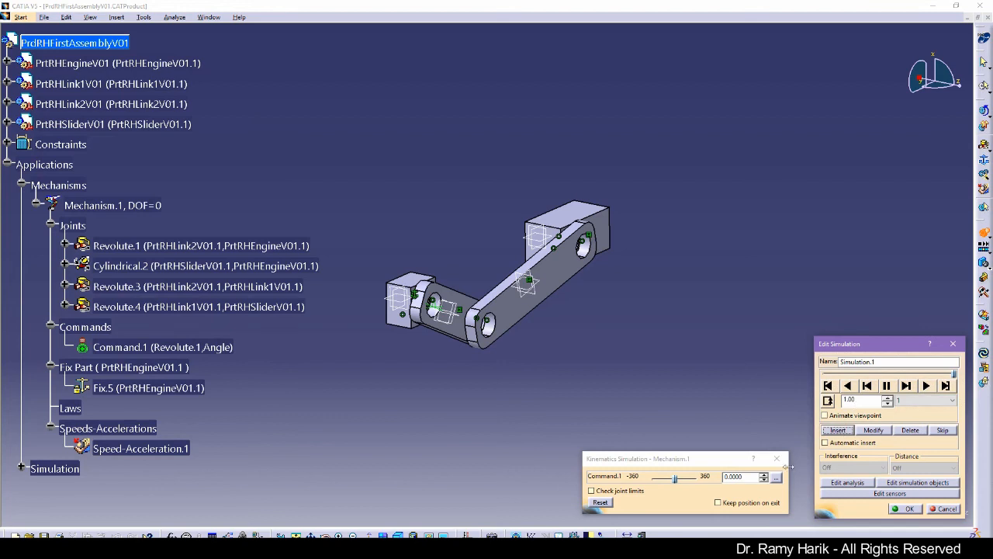
left_click_drag(674, 486, 687, 482)
left_click(844, 431)
left_click(838, 430)
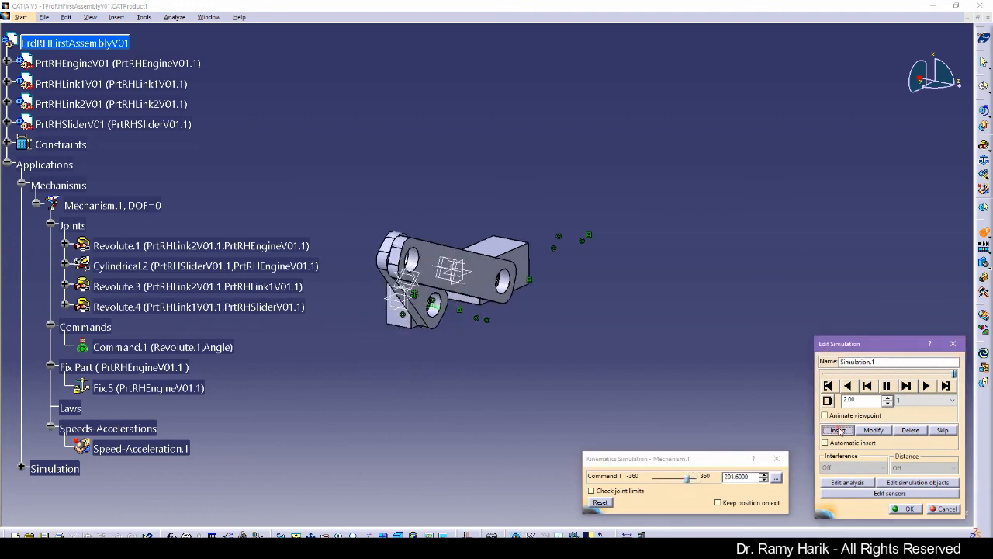
left_click(687, 482)
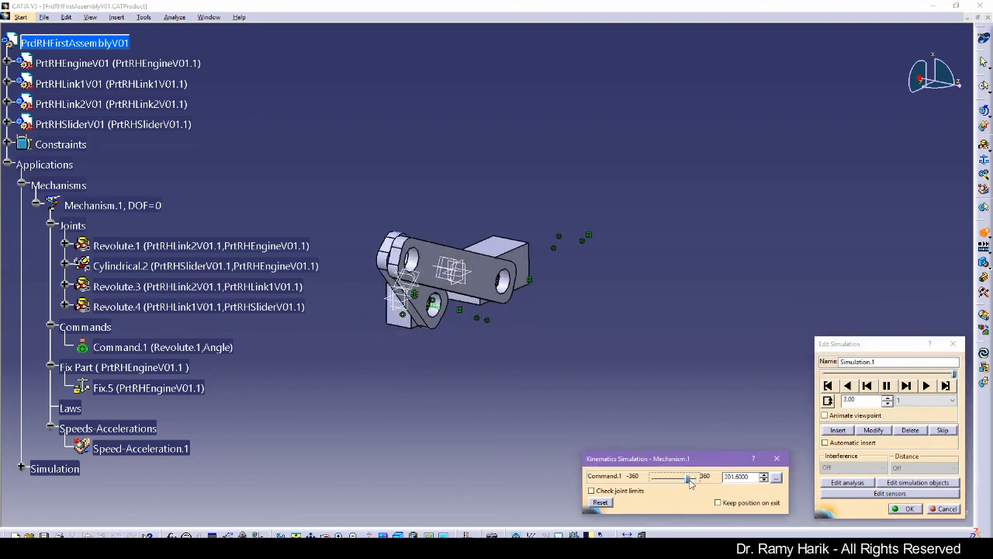
left_click_drag(690, 482, 674, 479)
left_click(838, 430)
Step: Play the recorded motion from the start, set the interpolation step to 0.01, and replay it
left_click(829, 386)
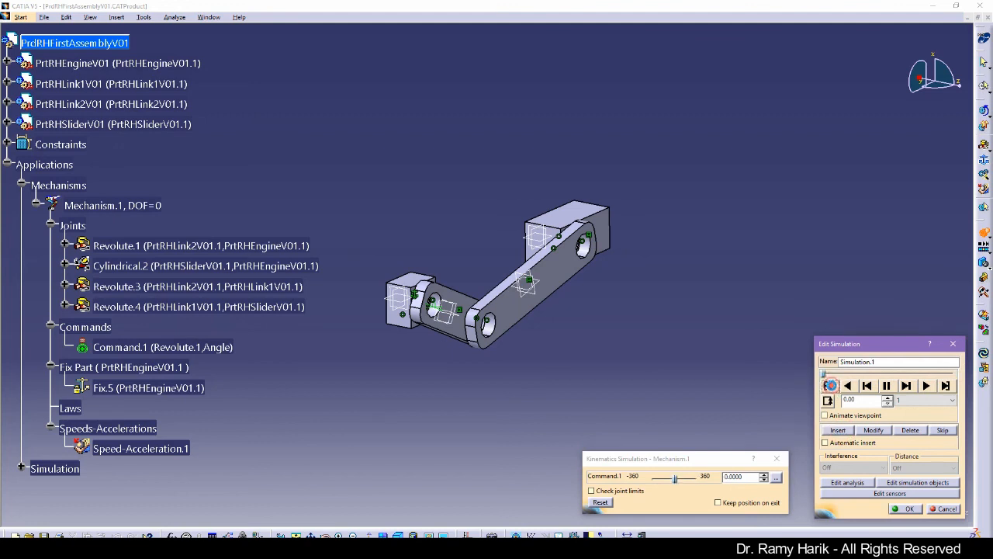
left_click(927, 386)
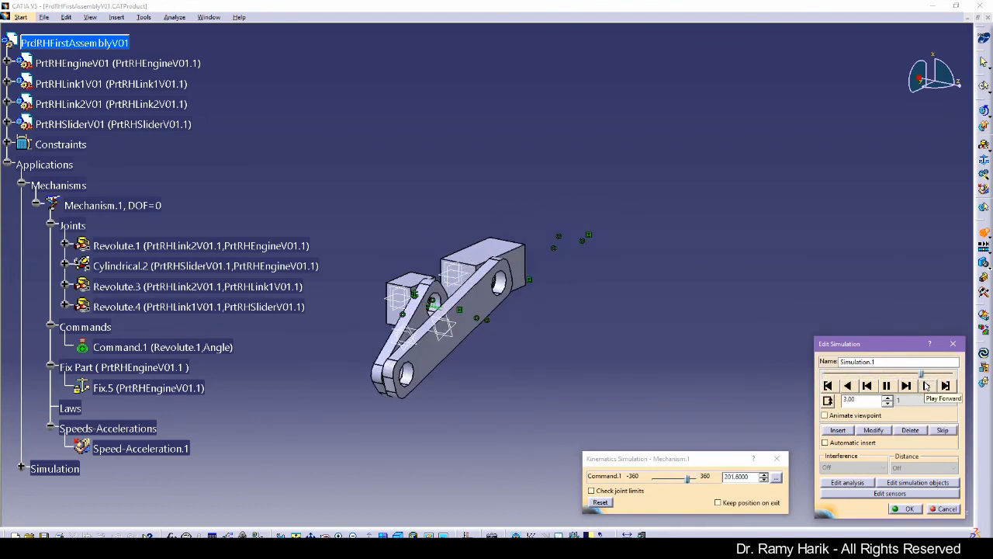
left_click(887, 387)
left_click(927, 402)
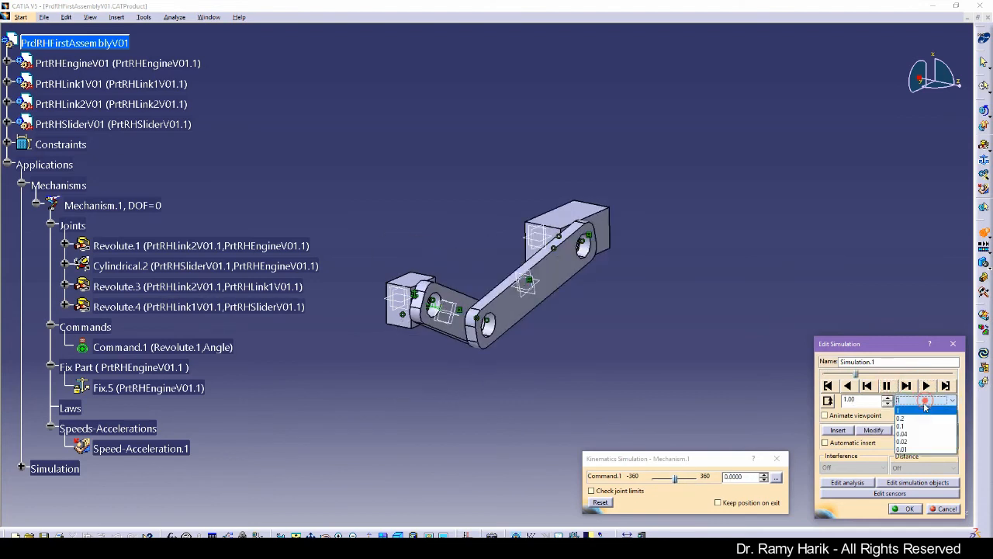
left_click(915, 450)
left_click(828, 386)
left_click(925, 386)
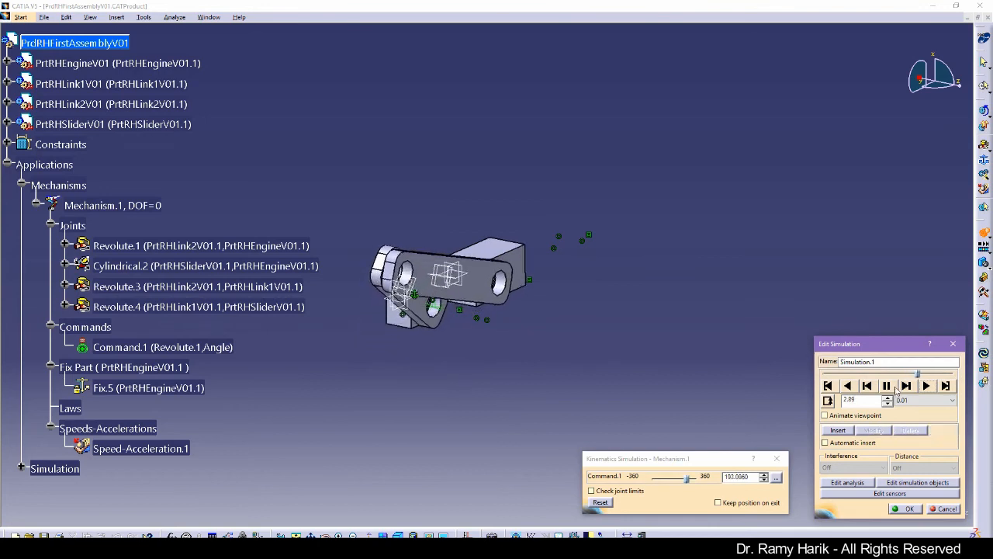
Step: Delete the recorded positions, record one with the command at 360 degrees, and play the simulation from the start
left_click(913, 431)
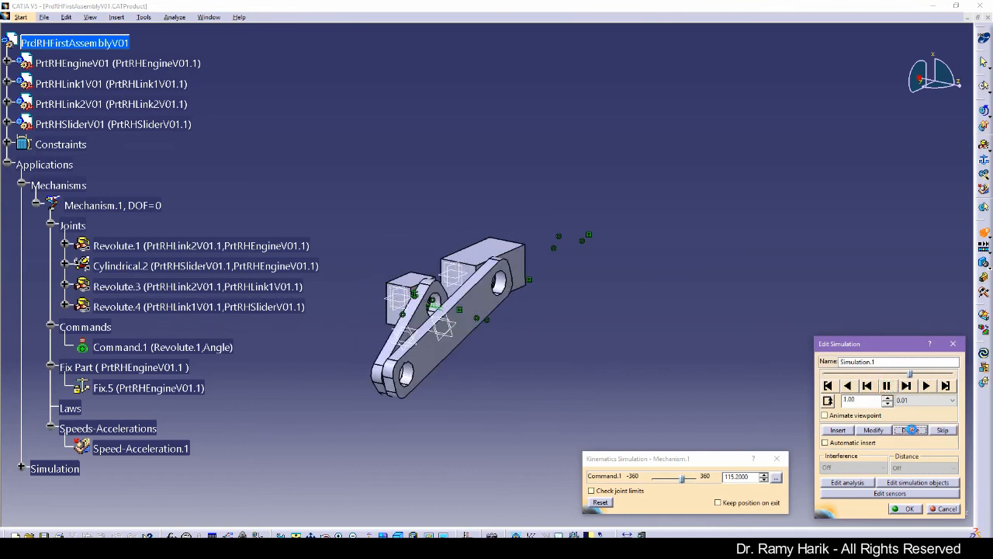
left_click(912, 431)
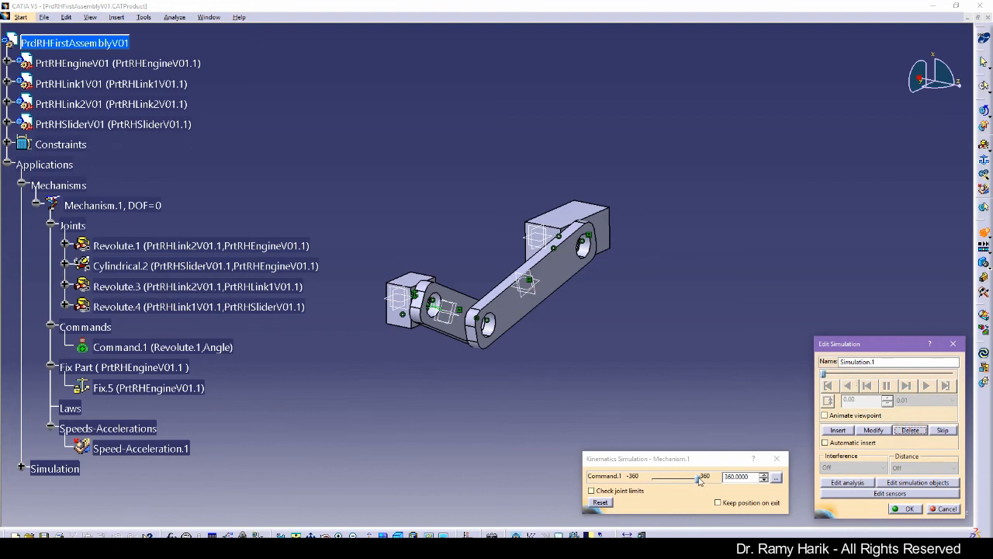
left_click(837, 430)
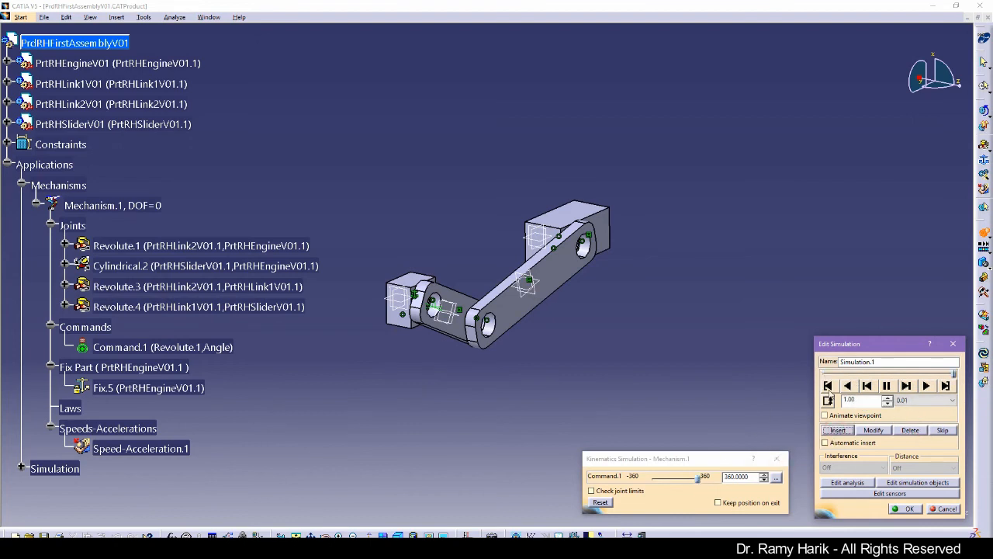
left_click(830, 386)
left_click(925, 385)
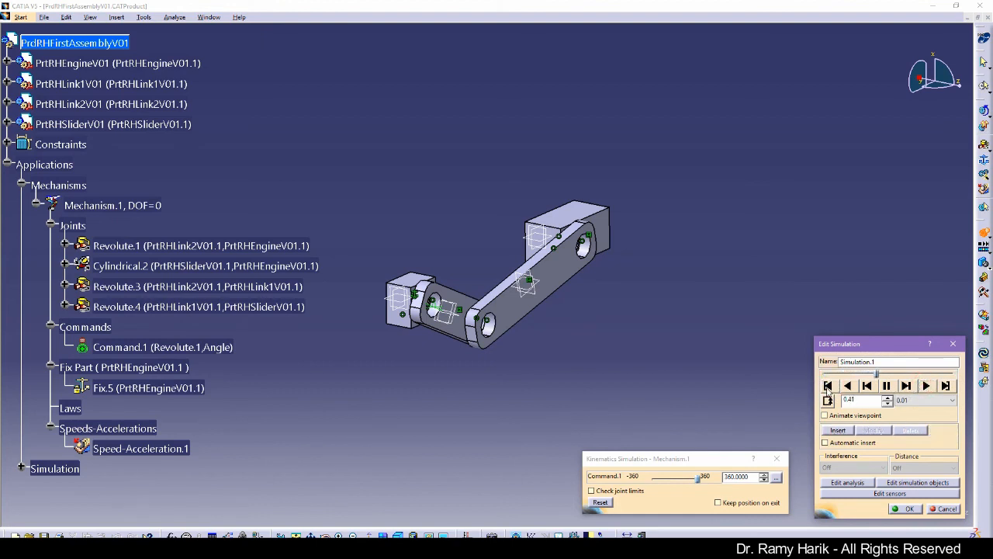
left_click(828, 385)
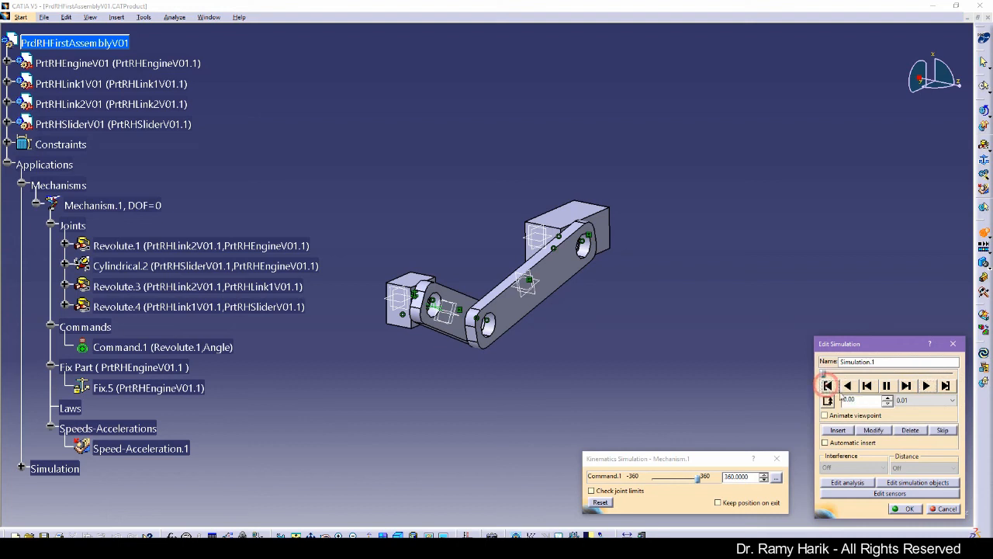
Step: Delete the recorded 360-degree position, close the kinematics command window, and cancel the creation of Simulation.1
left_click(911, 431)
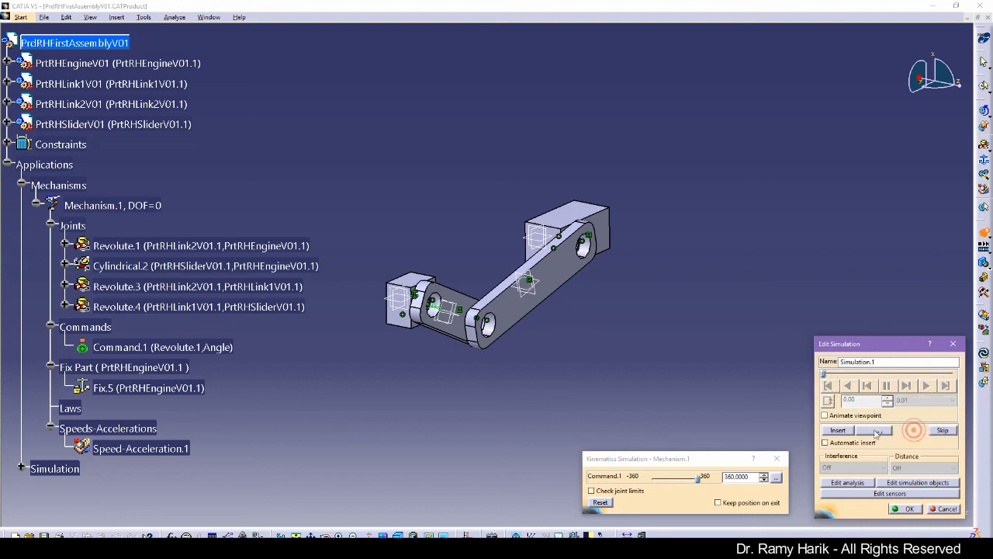
left_click(700, 481)
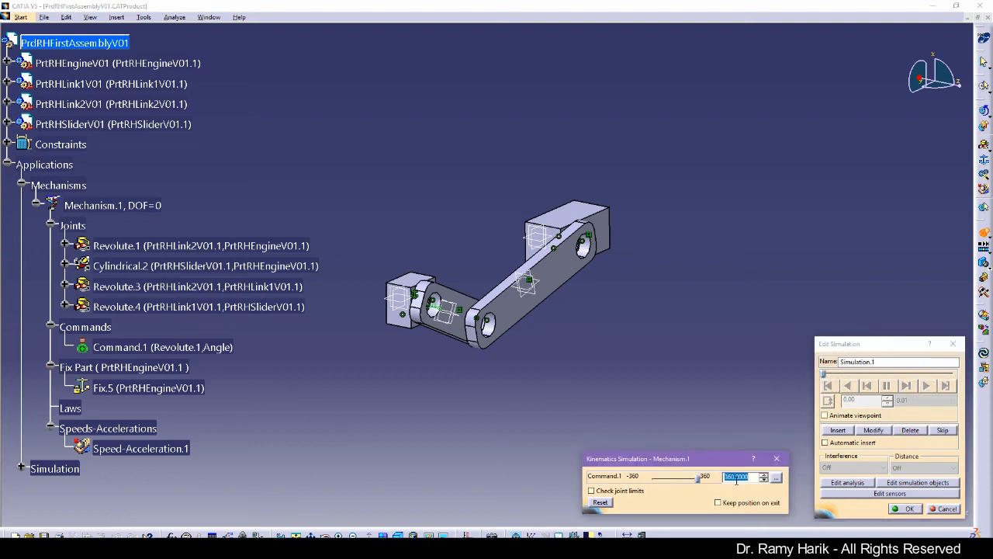
left_click(776, 459)
left_click(945, 509)
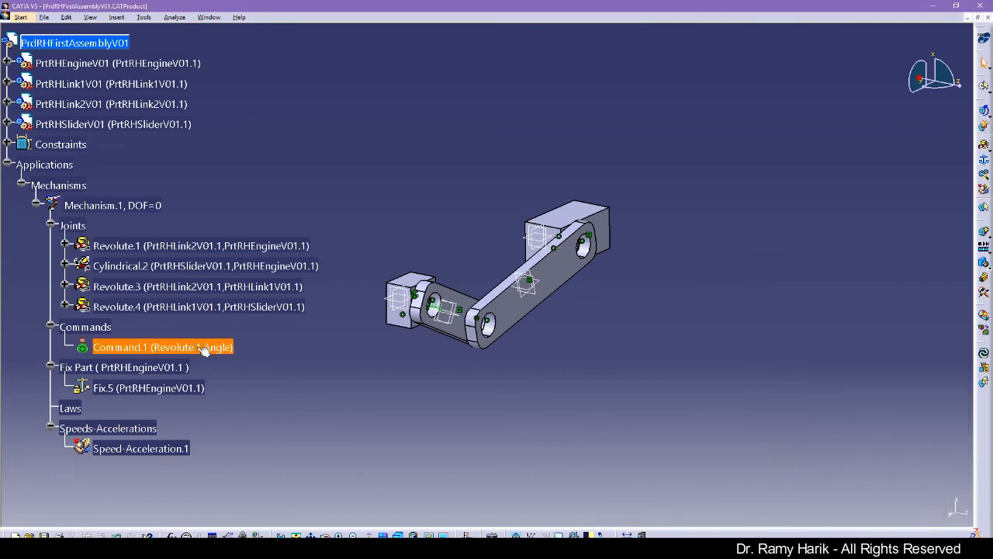
Step: Set the lower limit of the angle-driven joint Revolute.1 between Link 2 and the engine to 0 degrees
double_click(152, 346)
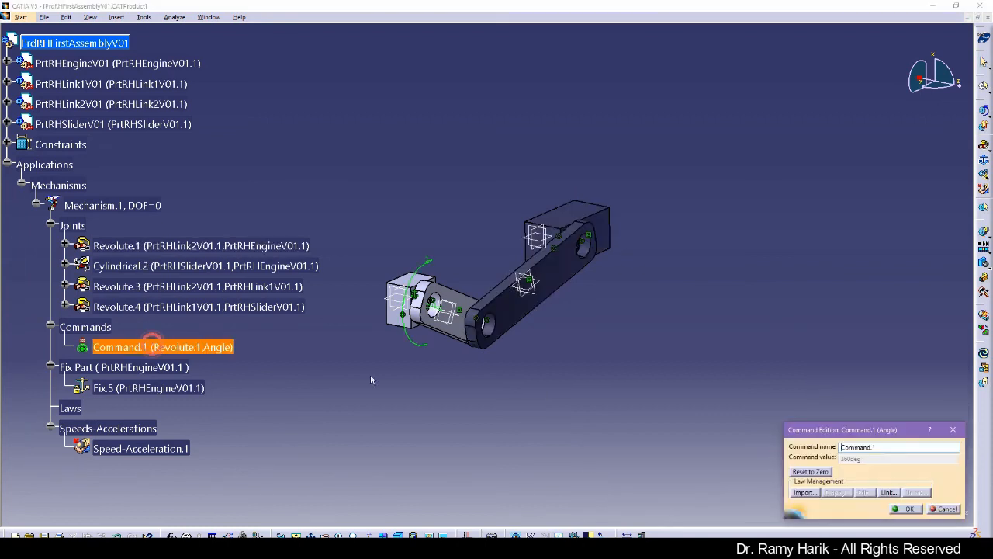
left_click(939, 509)
double_click(155, 245)
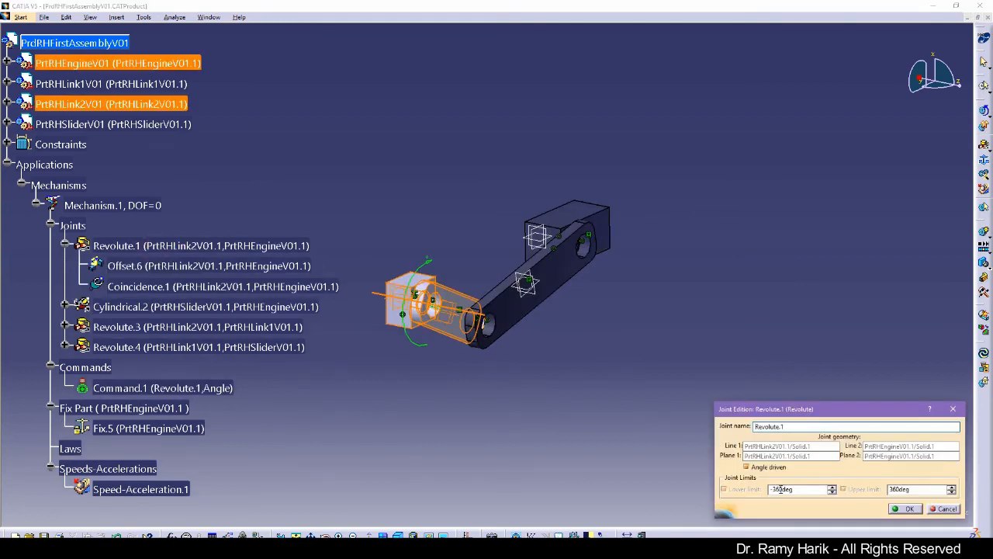
double_click(781, 489)
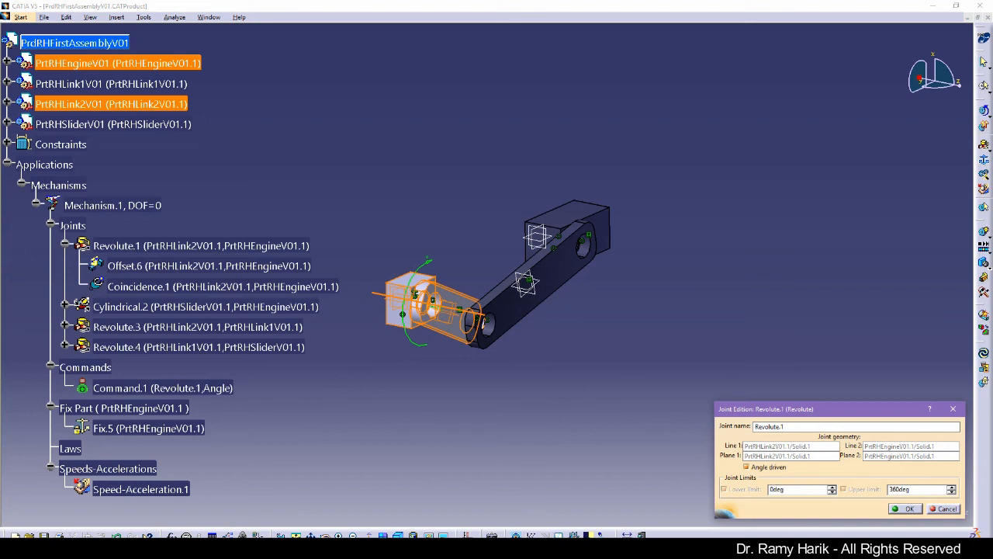
left_click(907, 509)
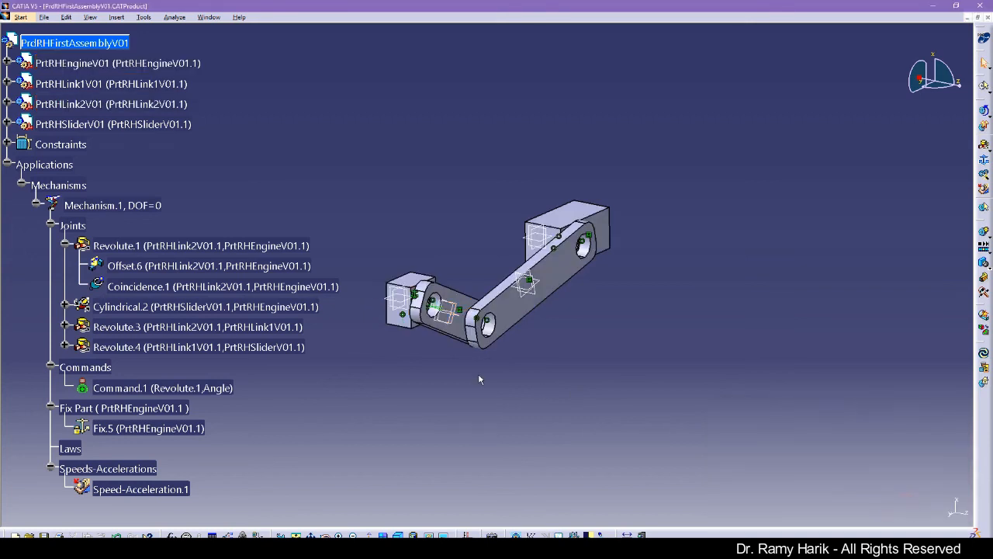
Step: Create a new simulation of Mechanism.1 and record a position with the angle command at 0 degrees
left_click(984, 236)
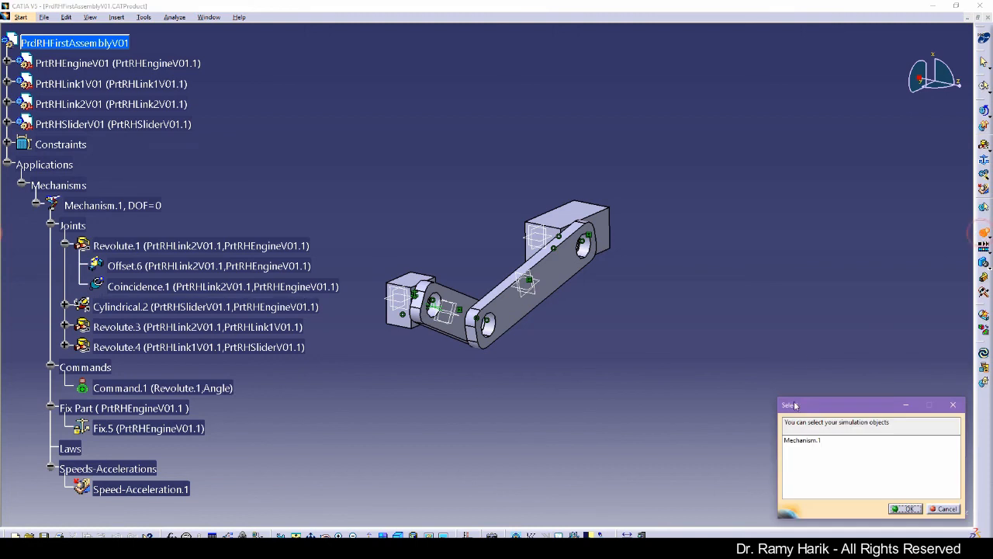
double_click(798, 440)
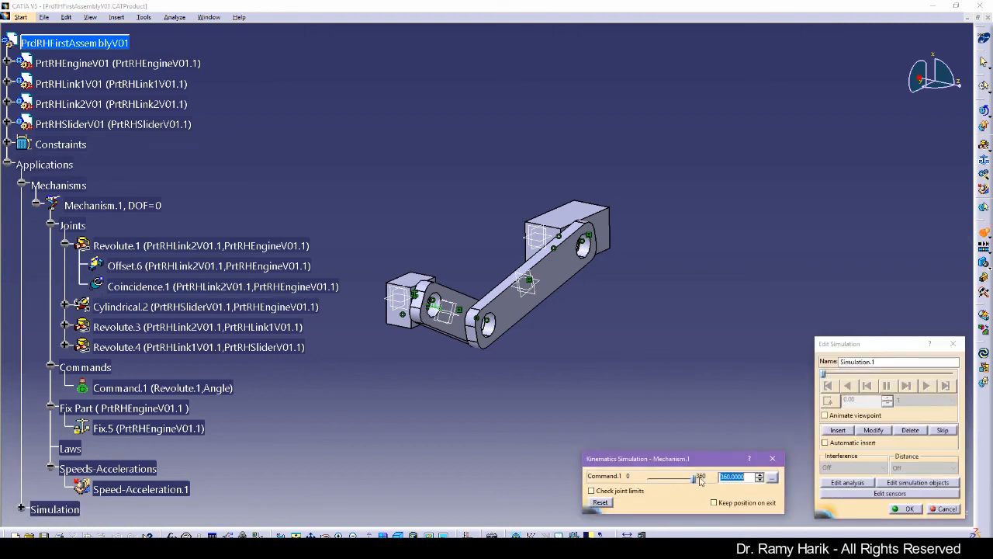
left_click_drag(695, 481, 637, 483)
left_click(836, 430)
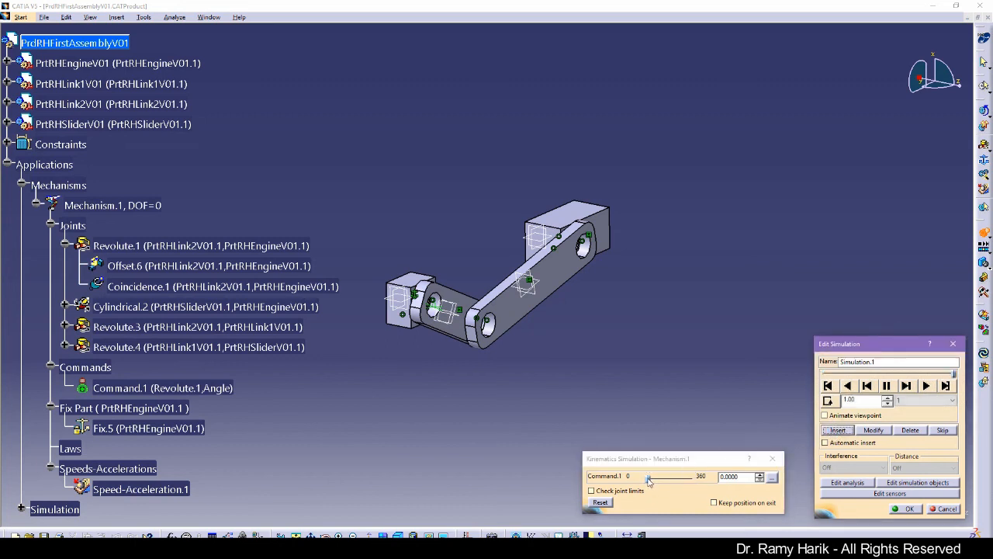
Step: Set the simulation's interpolation step to 0.02 and play the recorded motion from the start twice
left_click(828, 386)
left_click(924, 400)
left_click(914, 443)
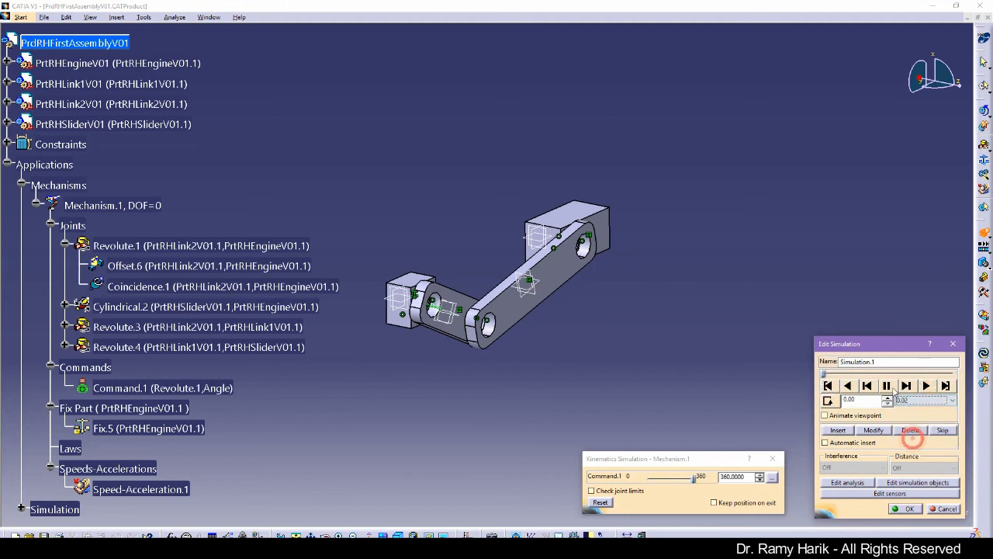
left_click(927, 385)
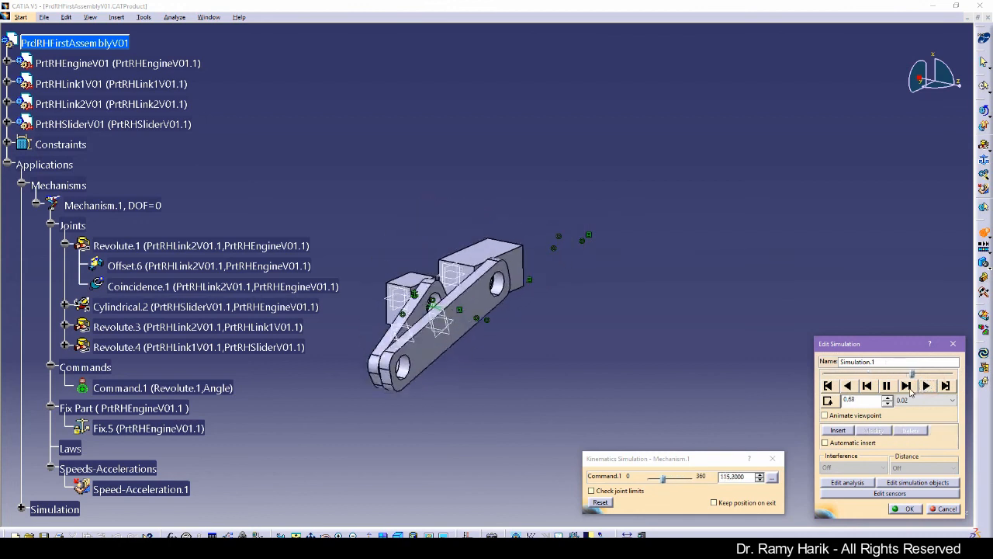
left_click(828, 386)
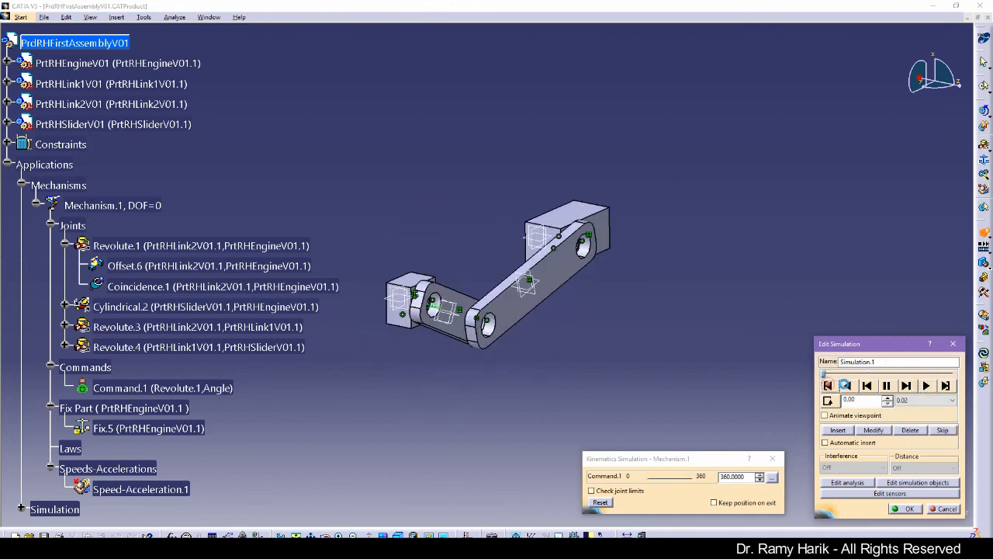
left_click(927, 386)
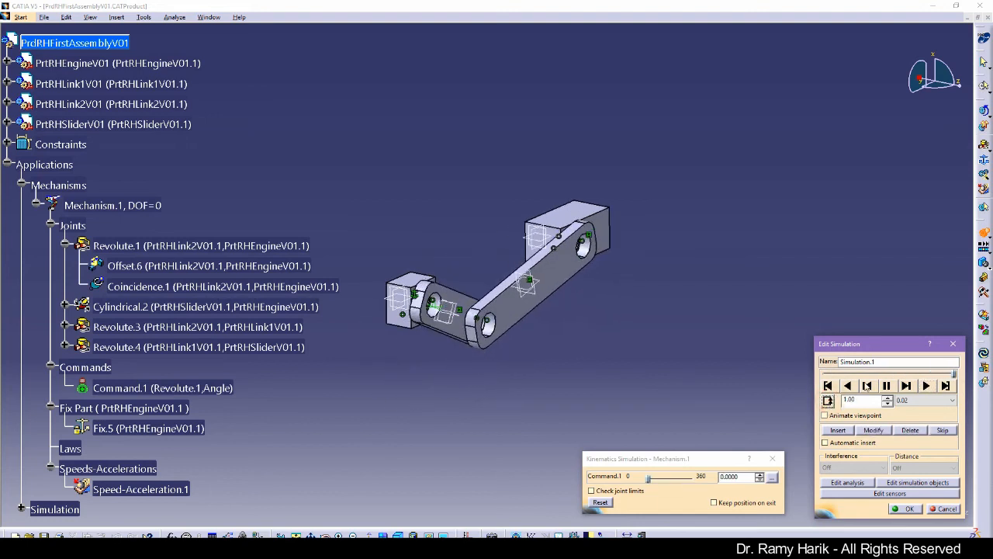
Step: Replay the recorded motion from the start, close the kinematics command window, and stop and rewind the playback
left_click(827, 385)
left_click(926, 385)
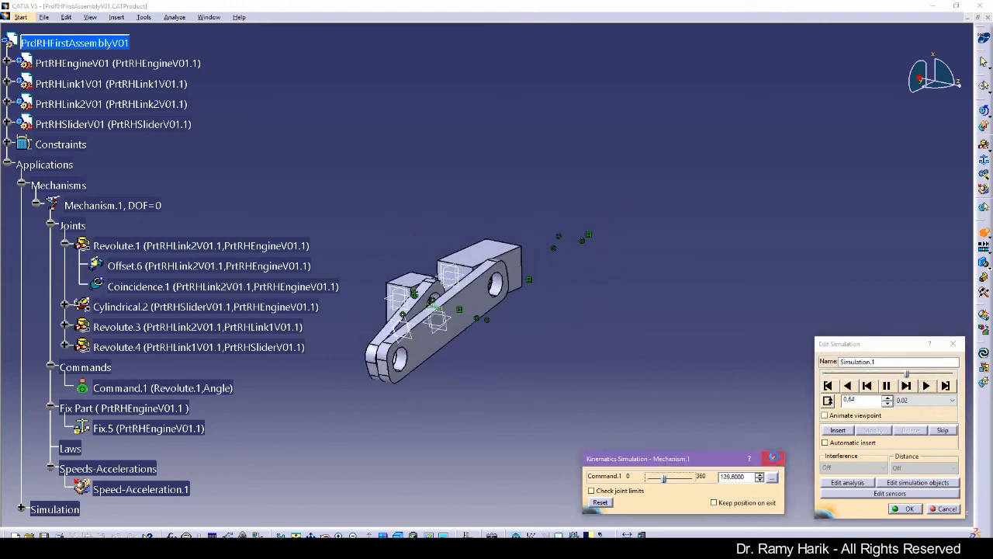
left_click(775, 459)
left_click(887, 385)
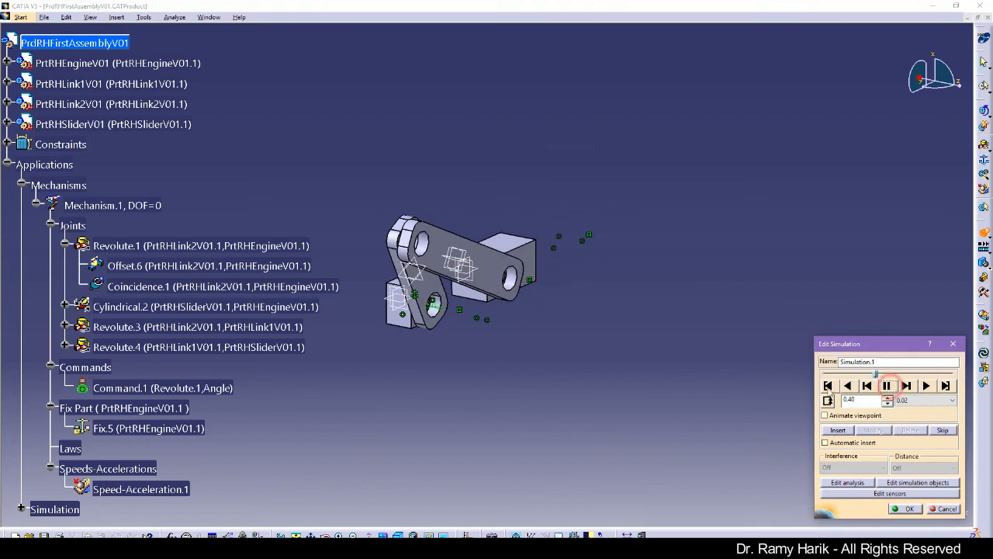
left_click(827, 385)
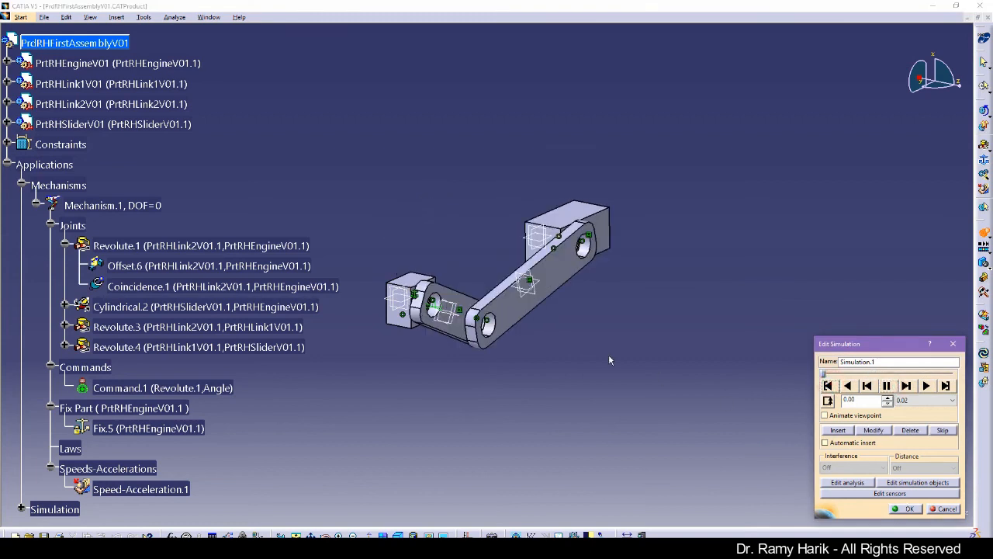
Step: Set the angle sensors of Revolute.1, Cylindrical.2, Revolute.3 and Revolute.4 to observed in the simulation, leaving the Cylindrical.2 length unobserved
left_click(891, 494)
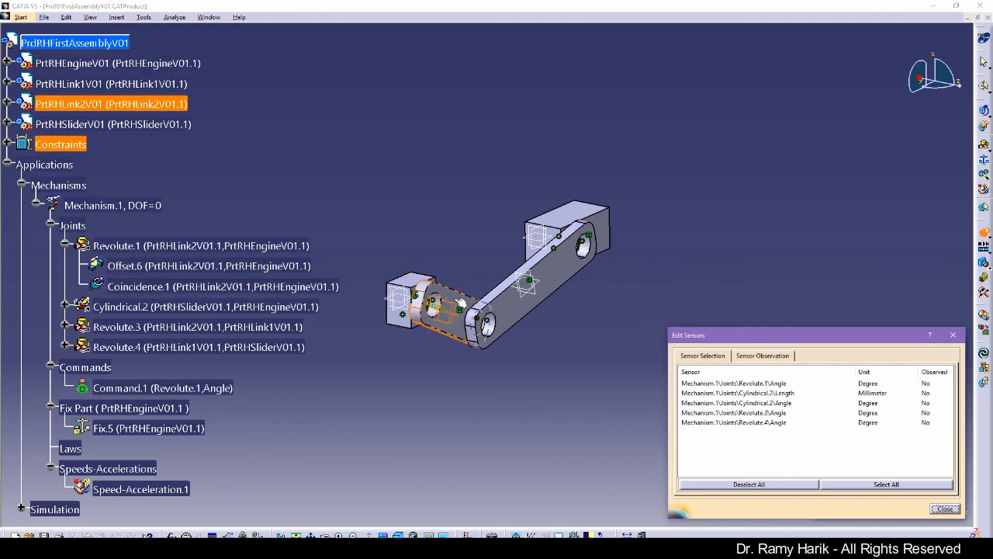
left_click(780, 383)
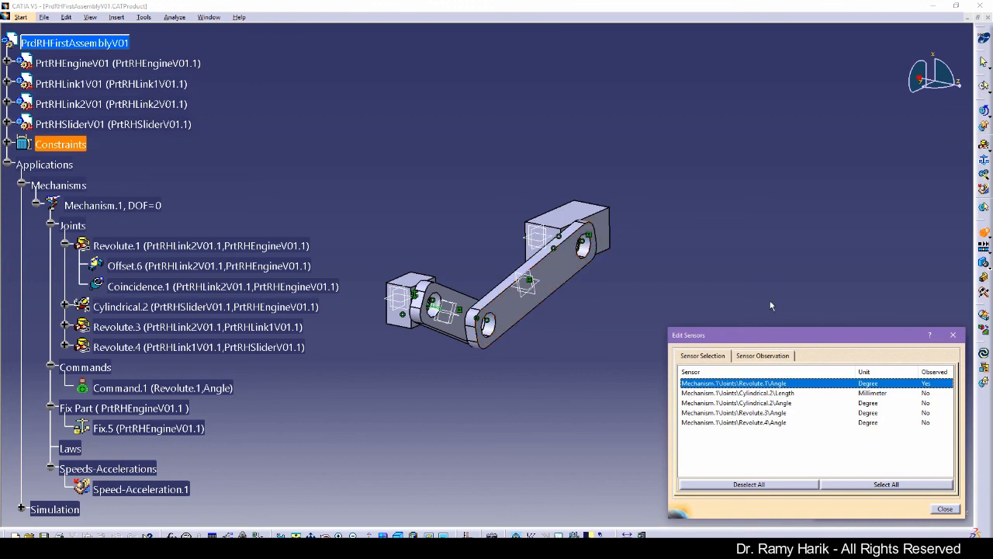
left_click(790, 393)
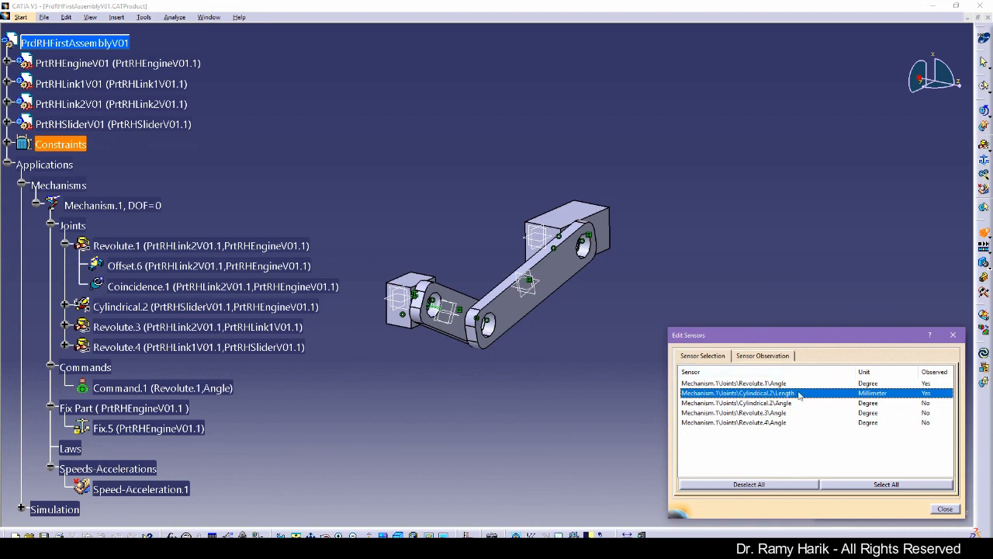
left_click(931, 394)
left_click(790, 403)
left_click(782, 413)
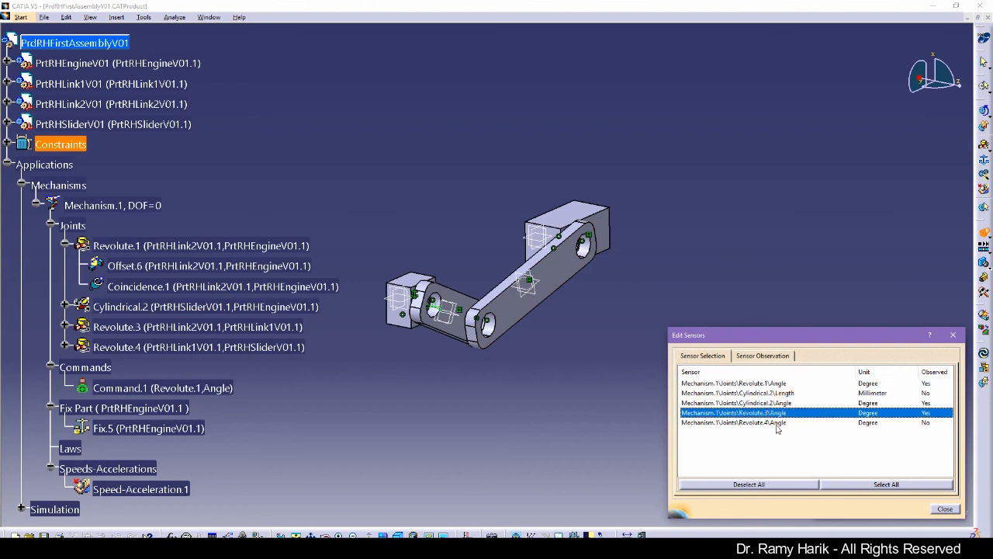
left_click(776, 423)
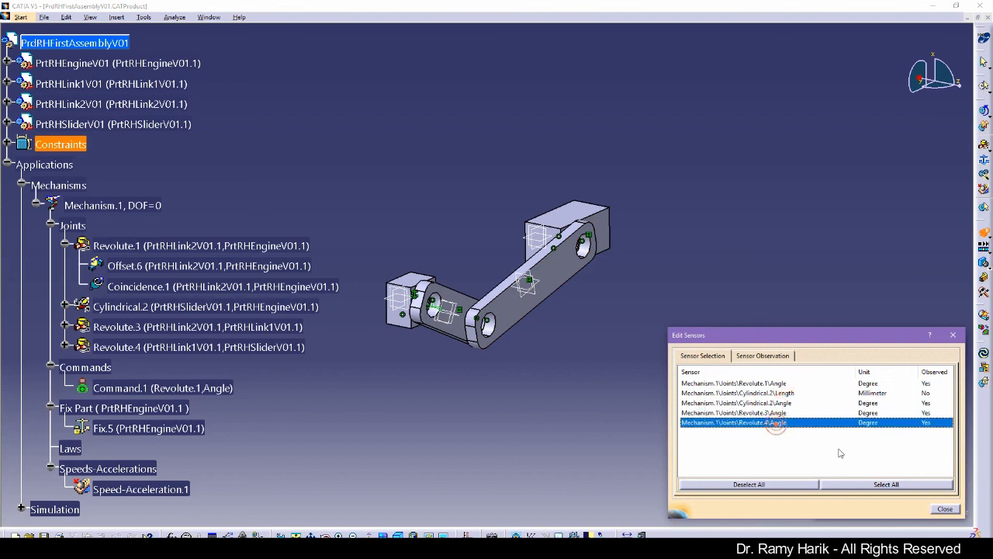
left_click(750, 357)
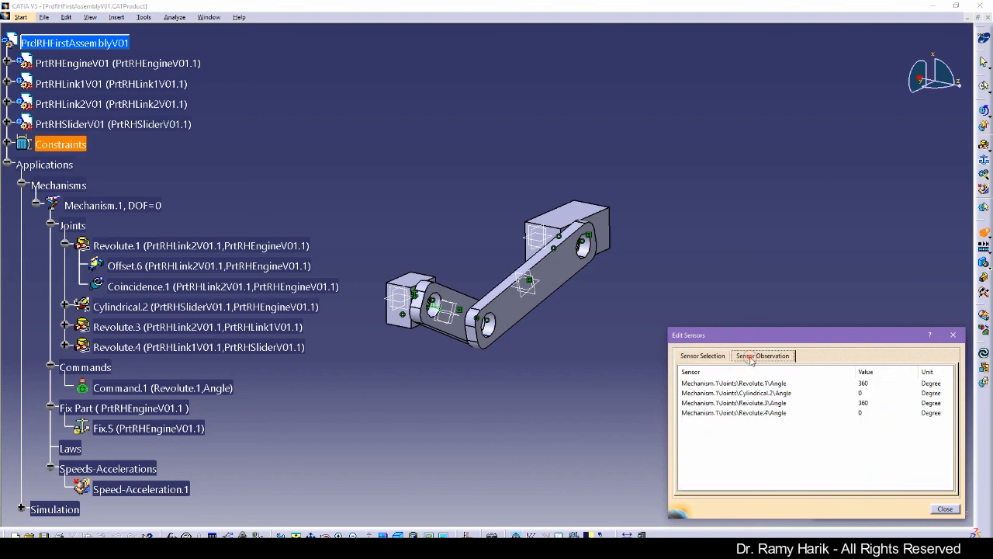
left_click(702, 356)
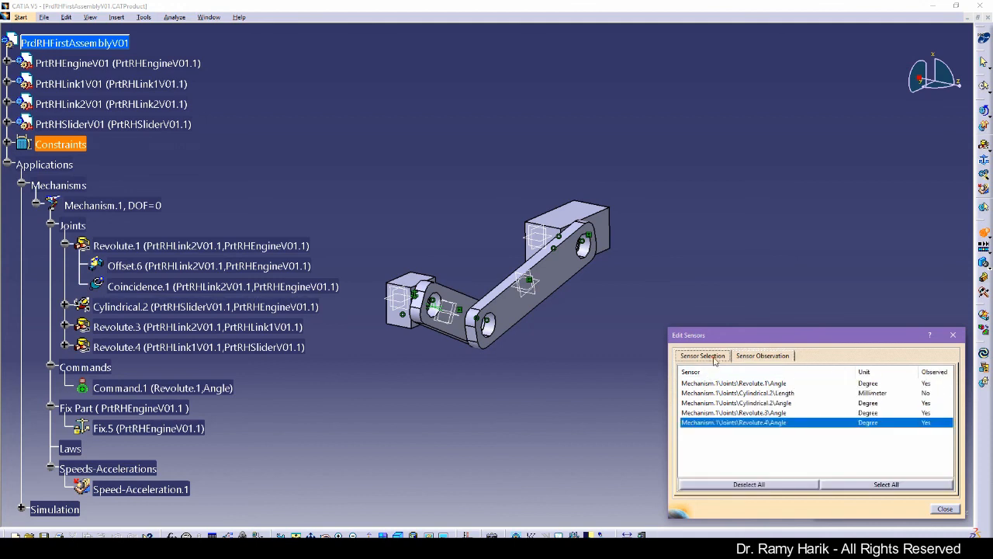
left_click(945, 509)
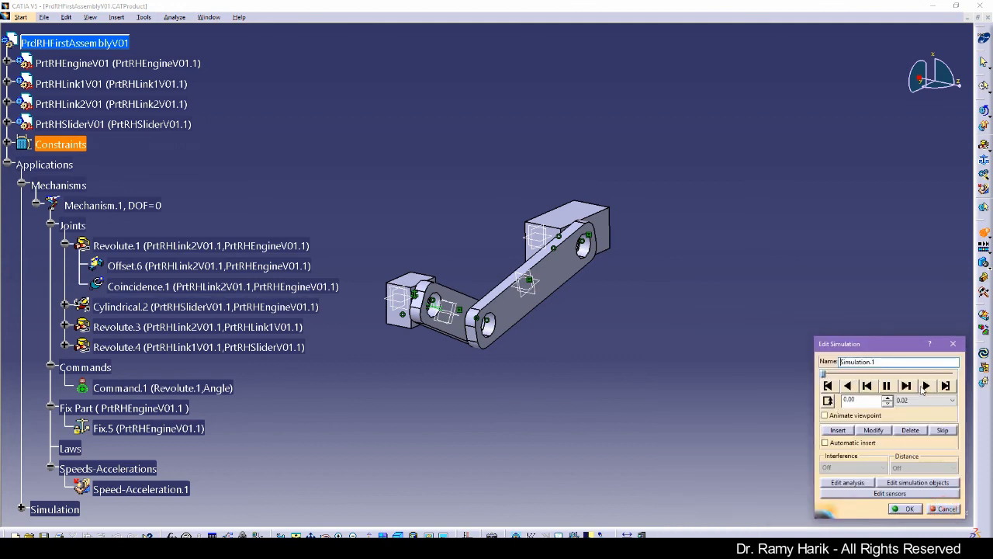
Step: Play the simulation while monitoring the observed joint angles in the sensor window, and exit Simulation.1 without keeping it
left_click(928, 386)
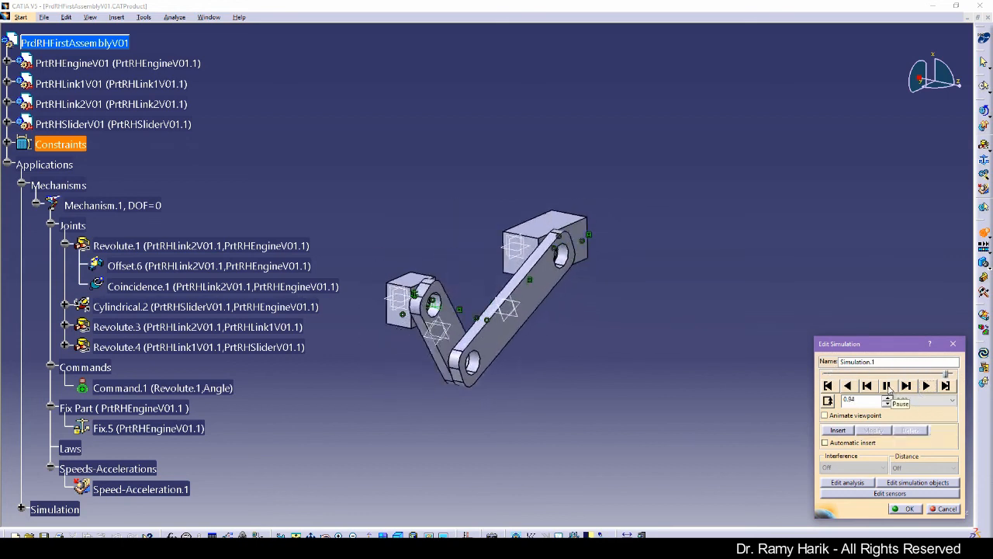
left_click(887, 387)
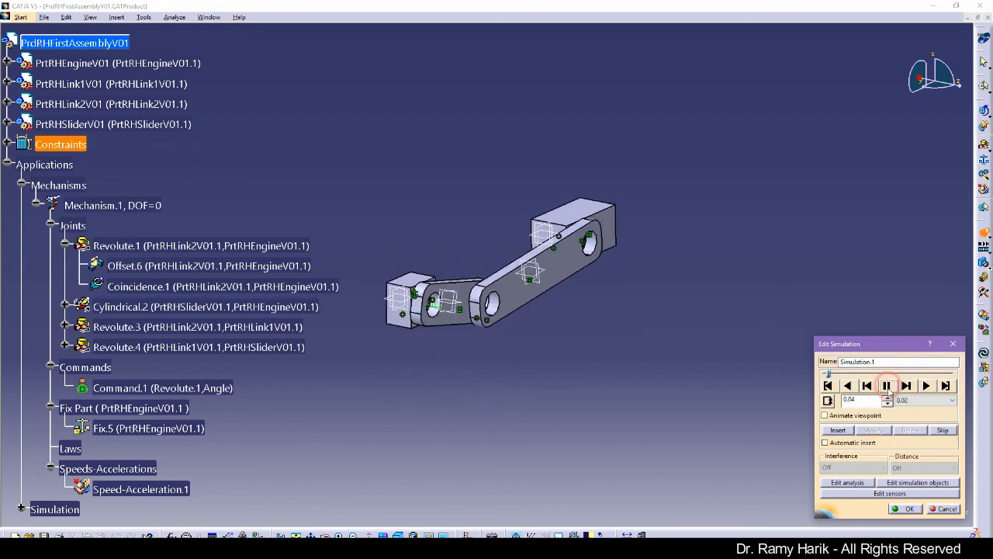
left_click(890, 494)
left_click(769, 356)
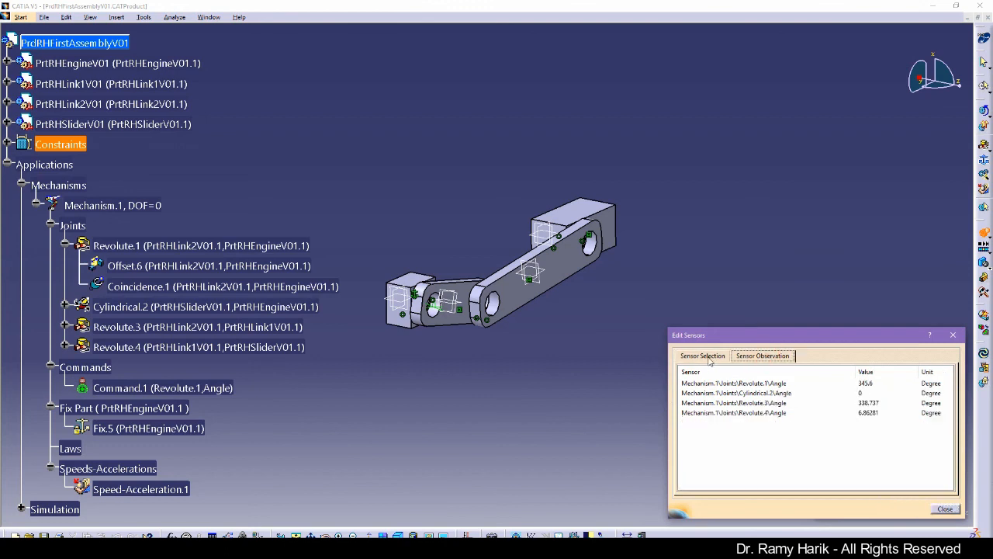
left_click_drag(805, 339, 790, 117)
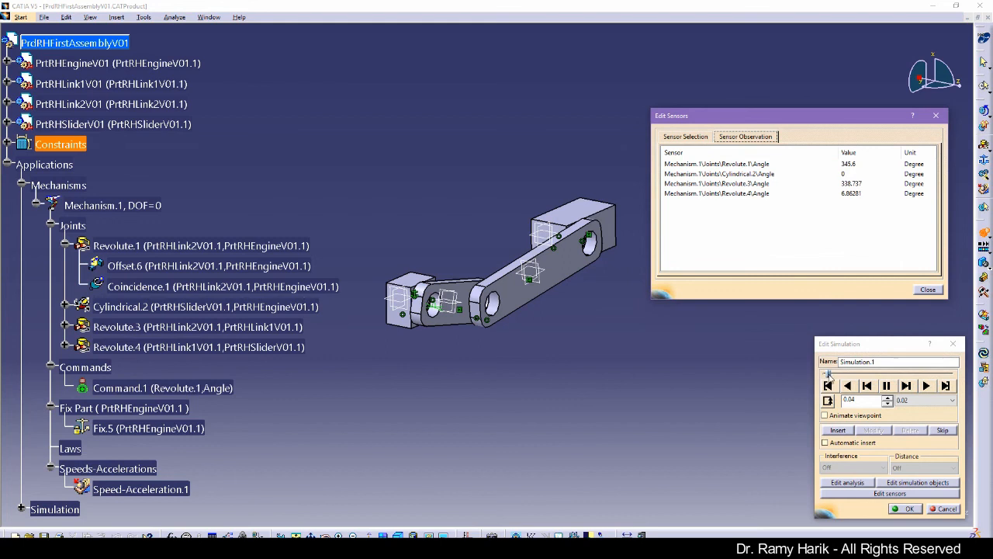
left_click(926, 386)
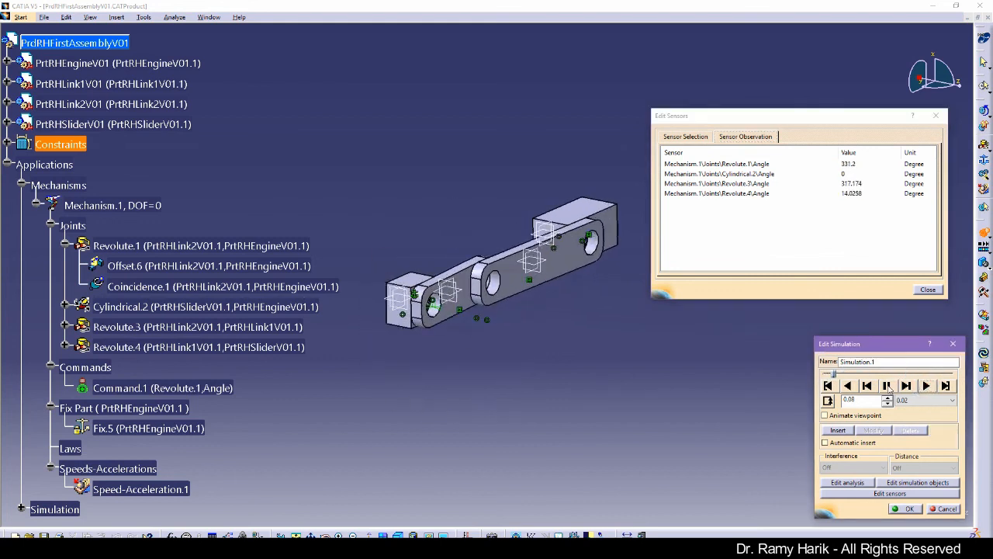
left_click(749, 174)
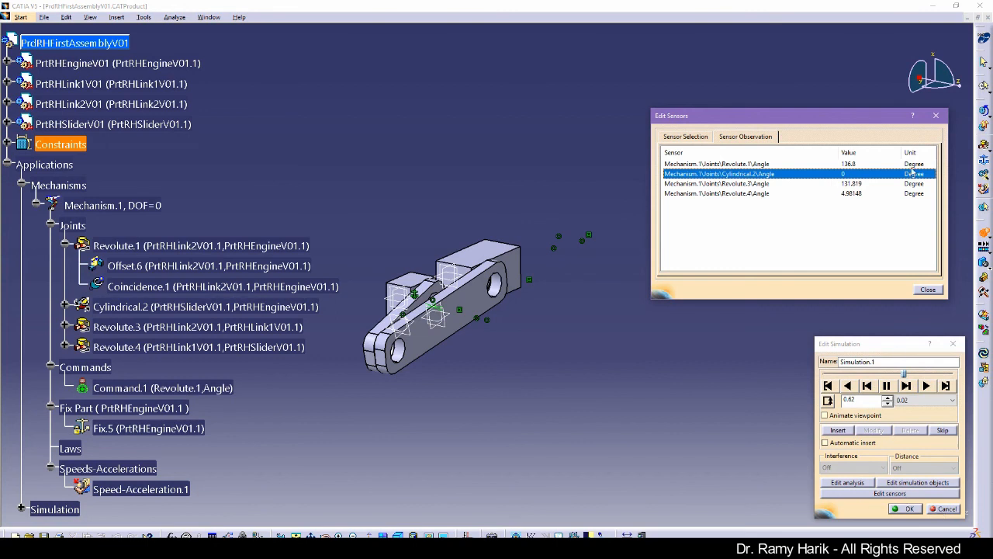
left_click(936, 115)
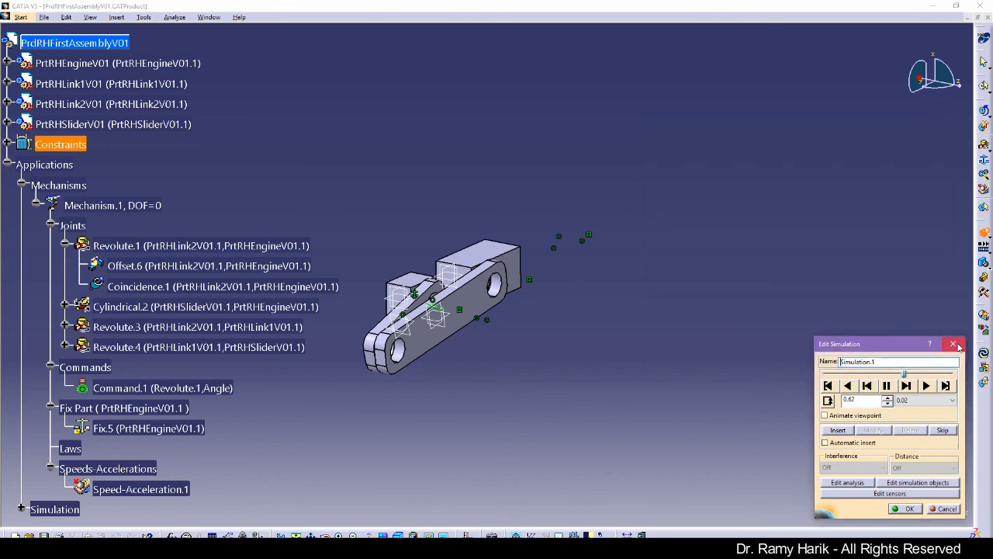
left_click(953, 344)
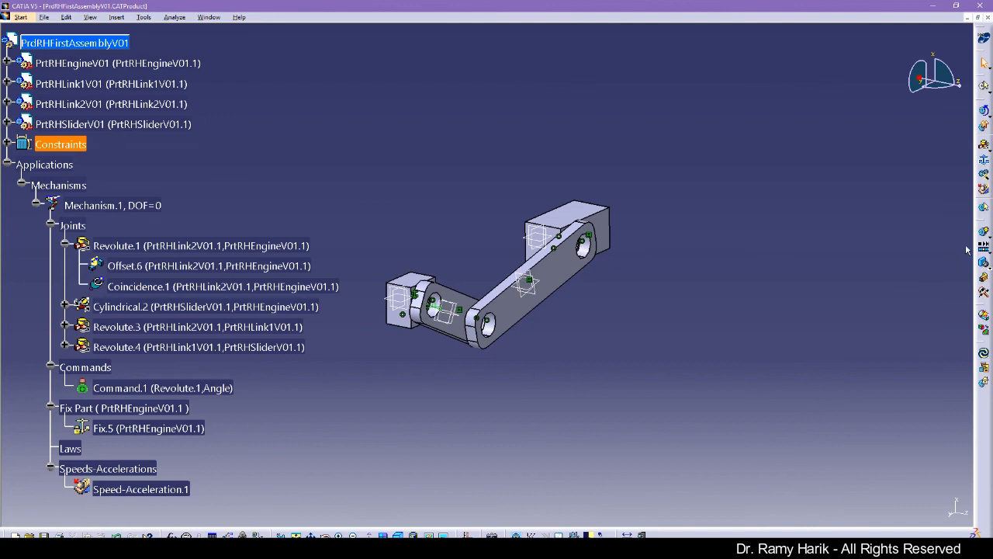
Step: Start a command simulation of Mechanism.1 with sensors activated, observing the angles of Revolute.1, Cylindrical.2 and Revolute.3
left_click(984, 111)
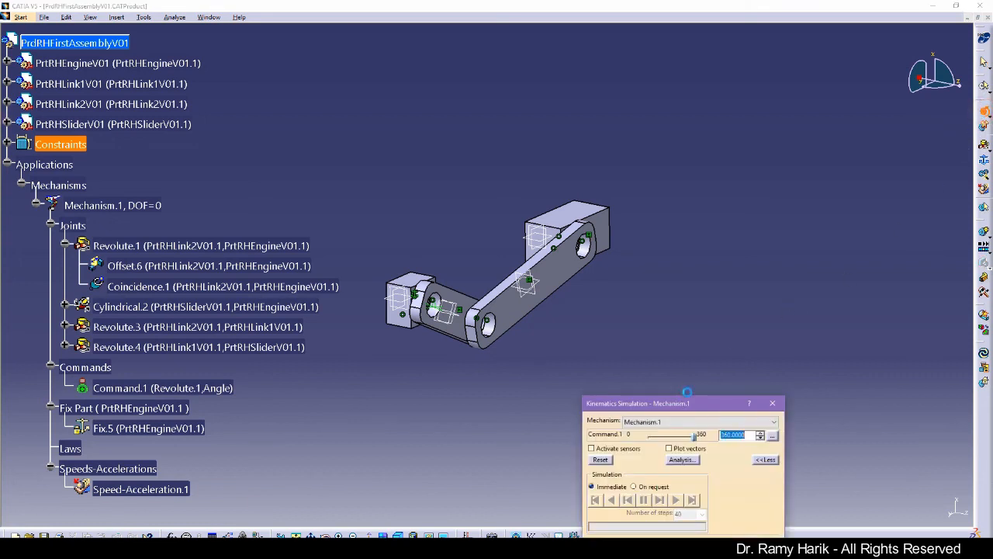
left_click(658, 309)
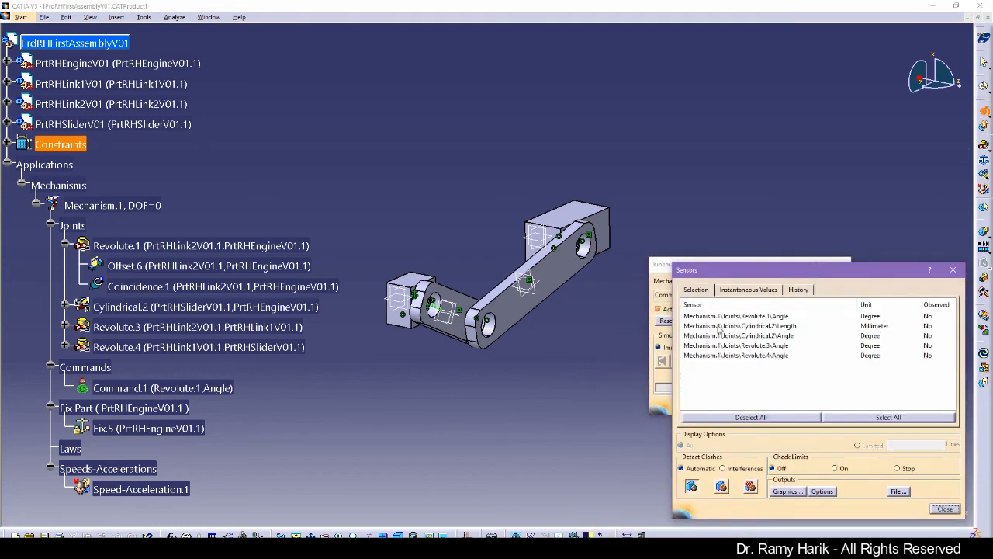
left_click(953, 269)
left_click(663, 309)
left_click_drag(831, 273, 230, 111)
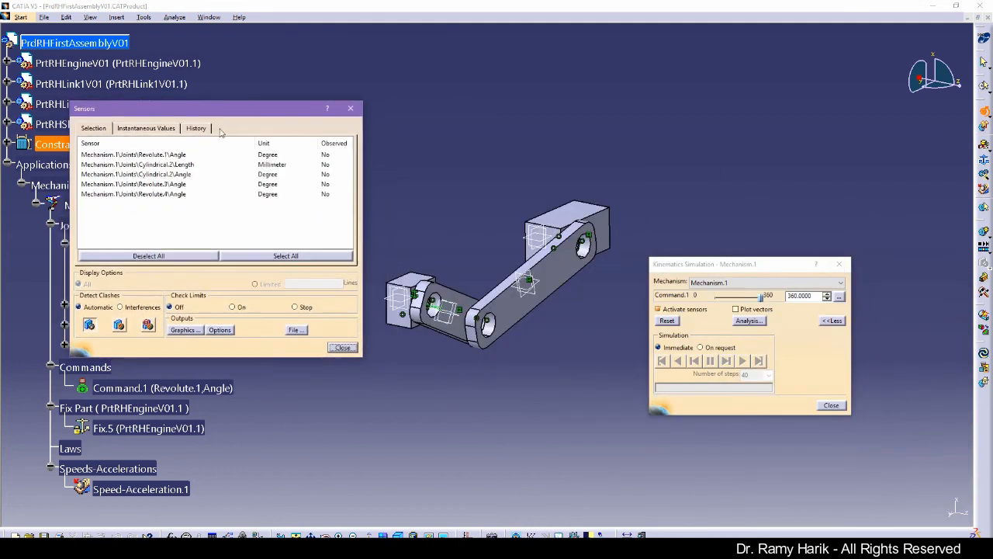
left_click(178, 154)
left_click(172, 174)
left_click(172, 184)
Step: Drive Command.1 to 0 degrees and view the graph of the three observed joint angles
left_click_drag(763, 300, 701, 305)
left_click(154, 129)
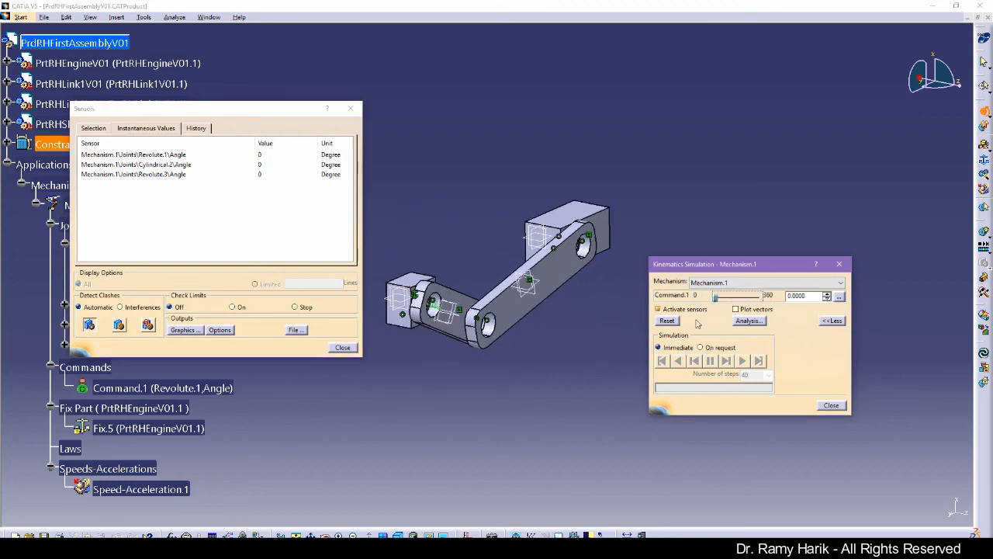
left_click(184, 330)
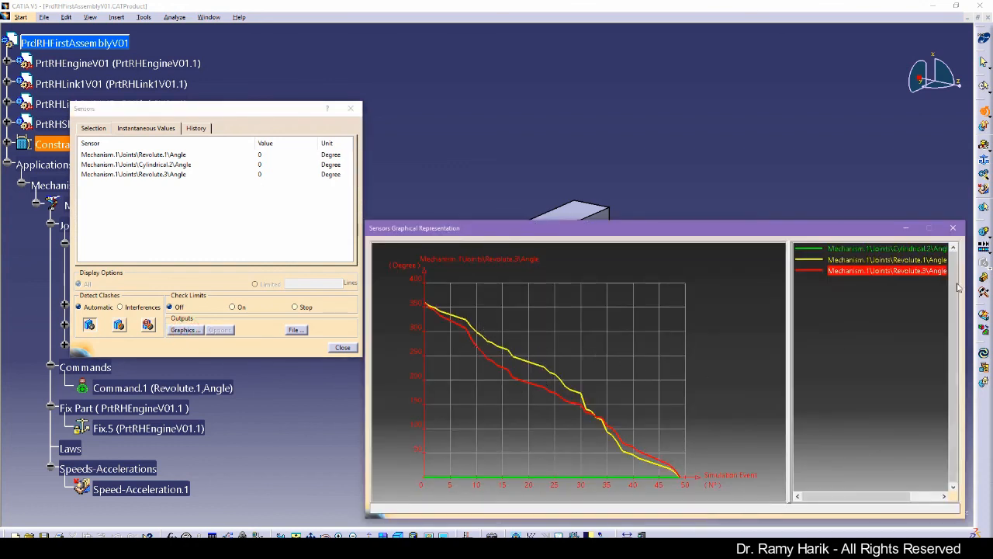
left_click(953, 228)
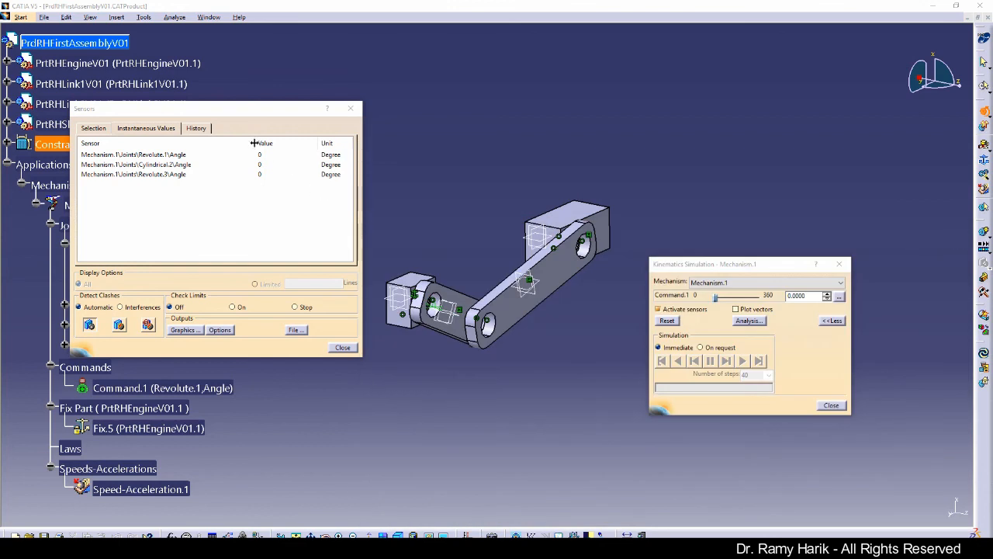
Step: Clear the sensor history and check the instantaneous values and the list of observed sensors
left_click(196, 129)
left_click(200, 258)
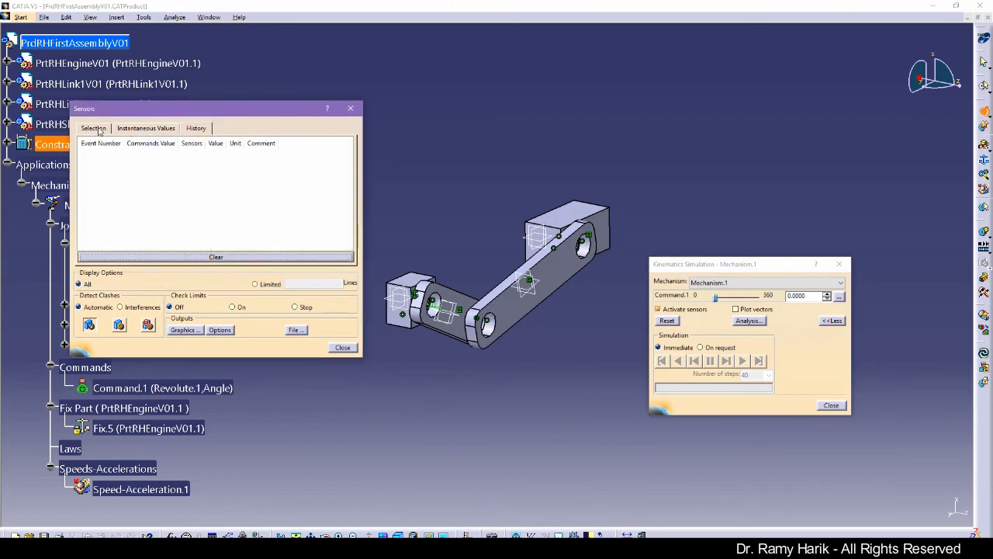
left_click(711, 299)
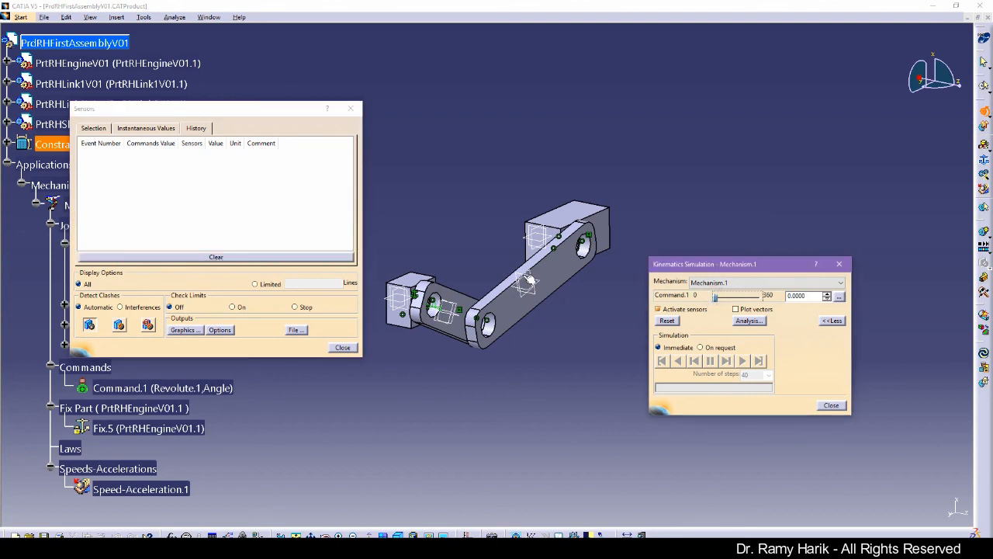
left_click(147, 128)
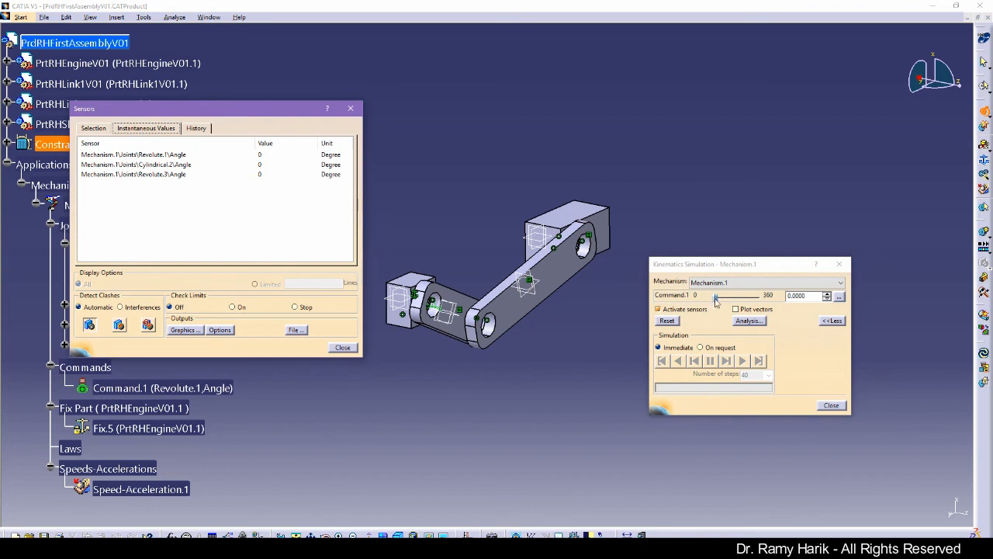
left_click(93, 128)
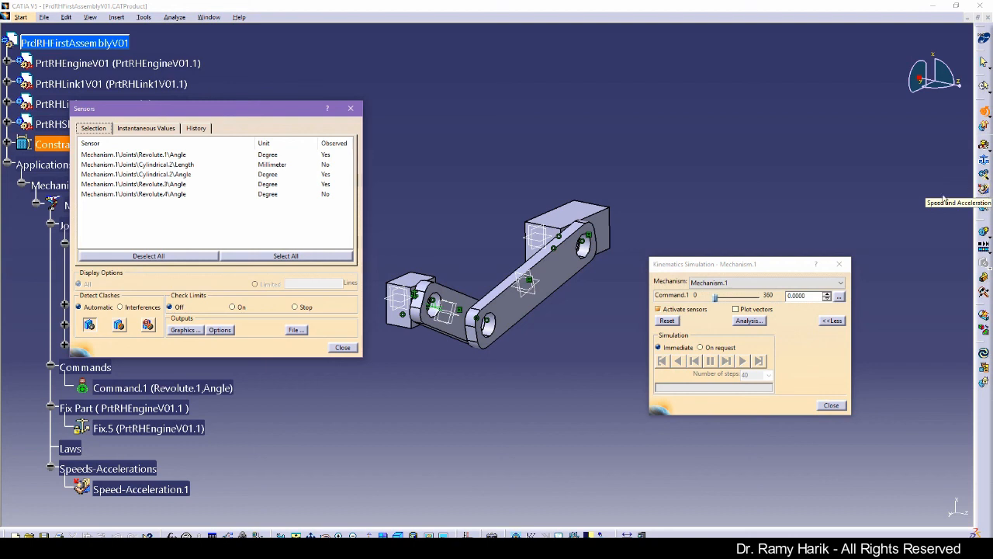
left_click(735, 309)
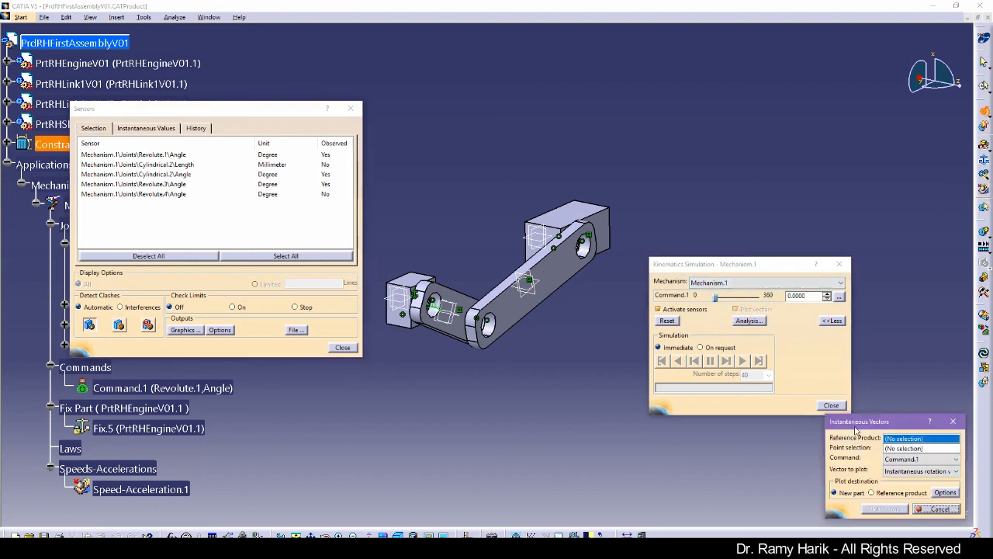
left_click(958, 422)
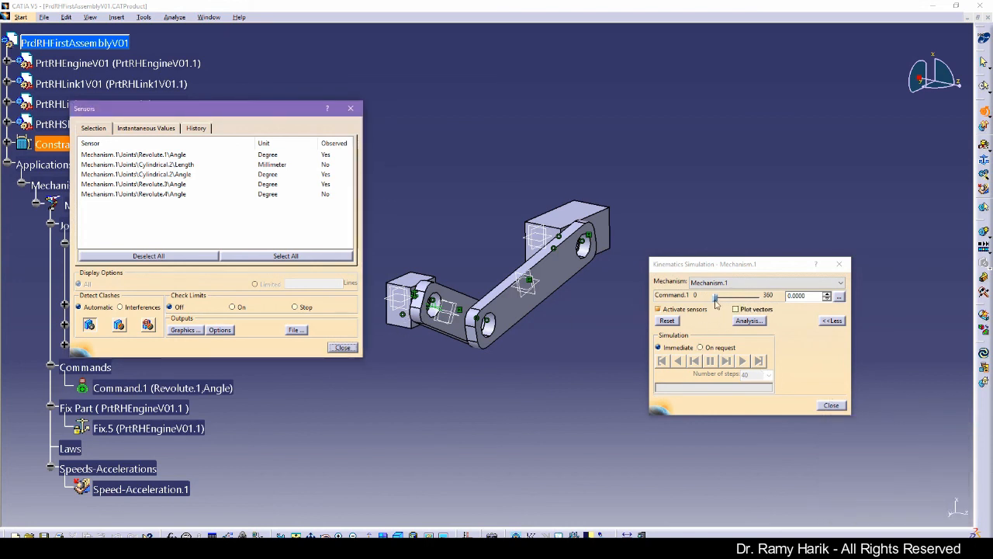
left_click(142, 128)
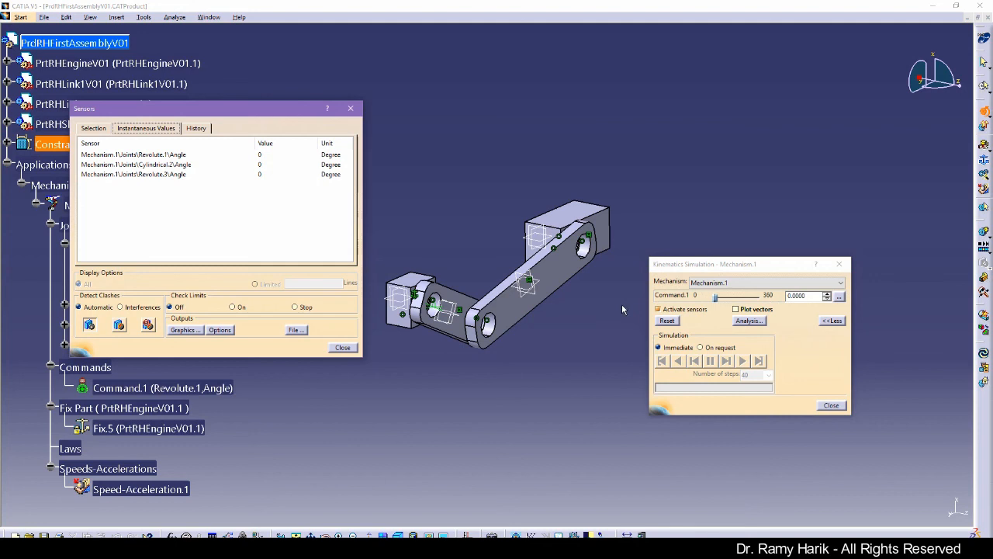
Step: Set all joint sensors of Mechanism.1 to observed and display their instantaneous values
left_click(93, 128)
left_click(274, 257)
left_click(132, 128)
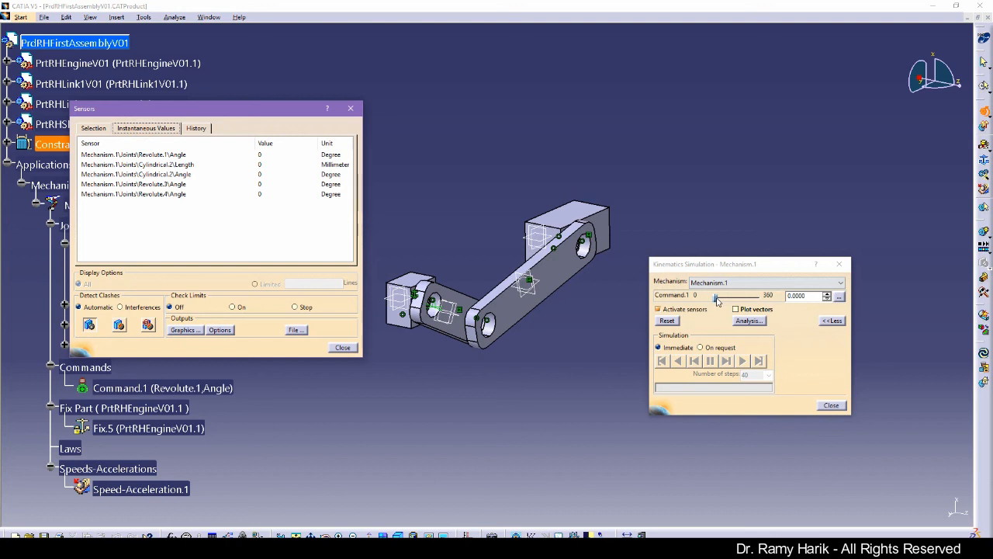
Step: Drive Command.1 to 360 degrees and view the graph of all joint sensors over the rotation
left_click_drag(718, 301, 762, 297)
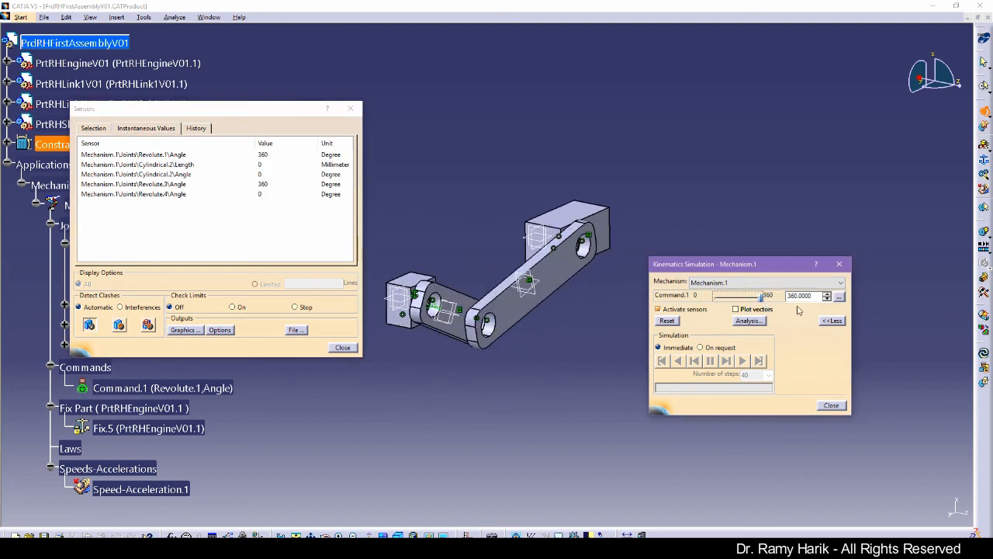
left_click(198, 331)
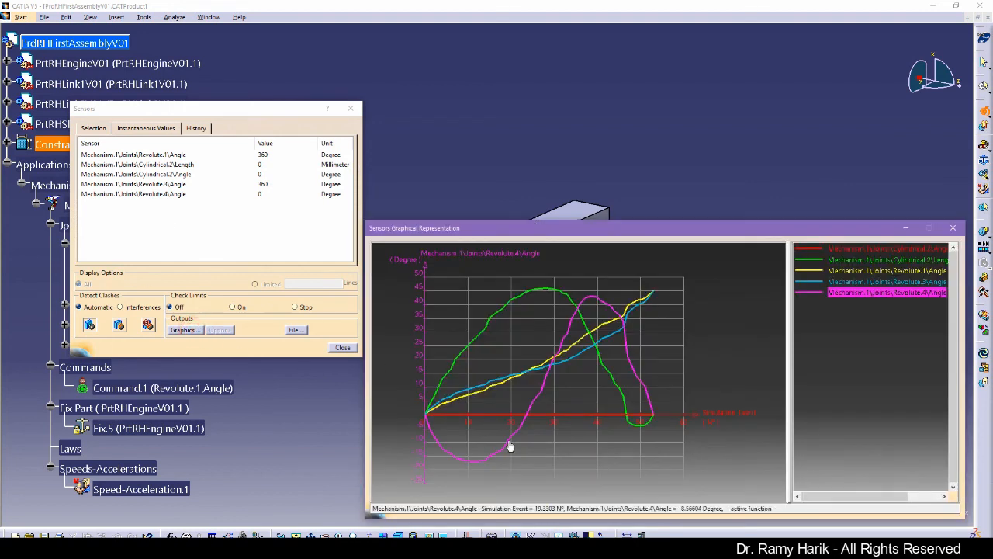
left_click(954, 229)
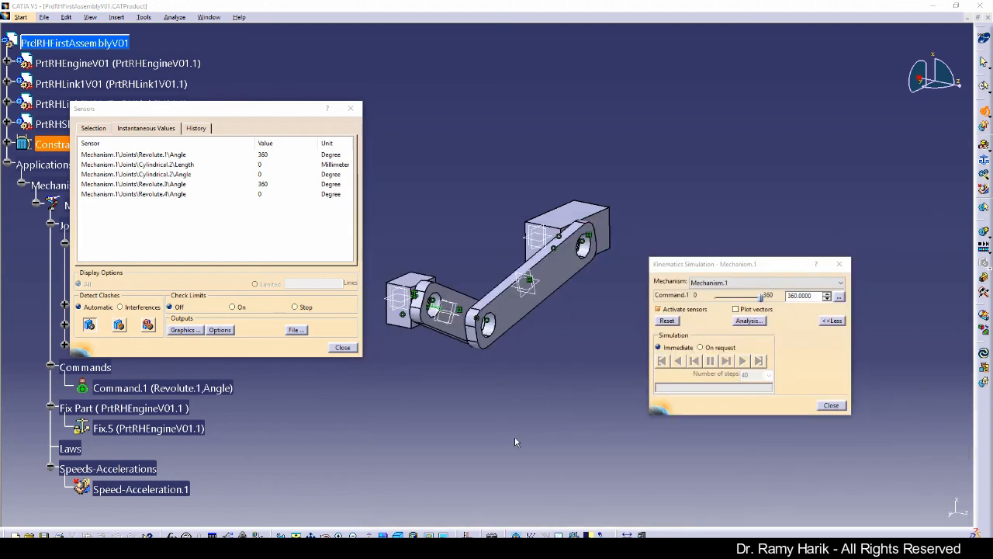